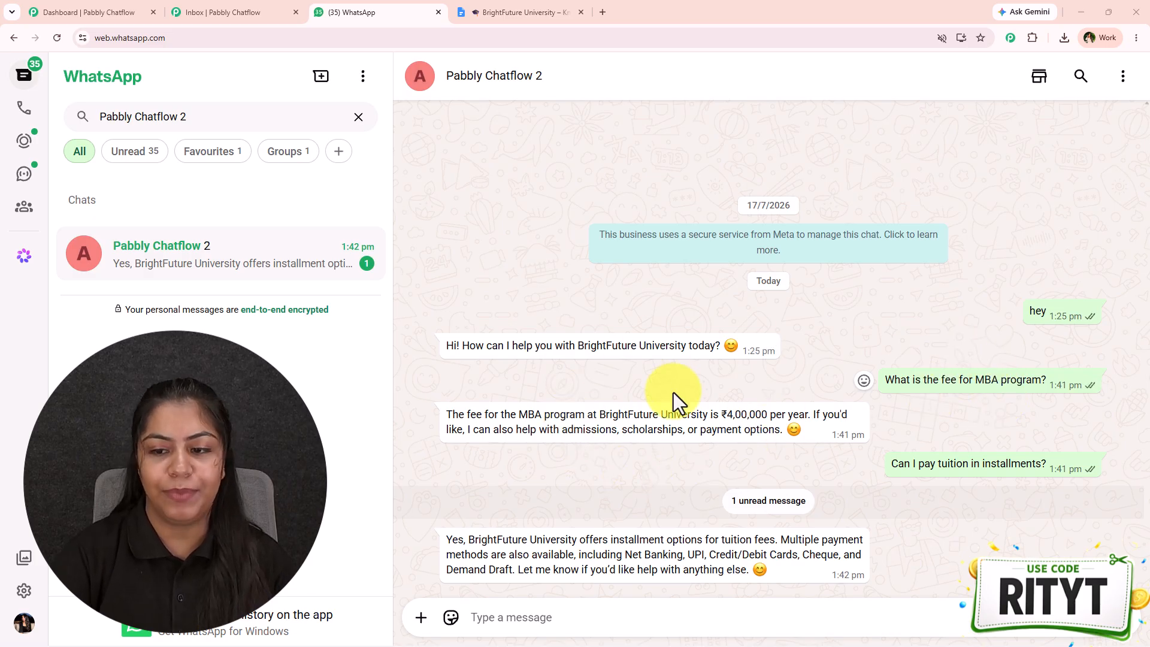
- Read the chatbot's MBA fee and installment replies in WhatsApp and compare them with the BrightFuture University knowledge base document
{"action": "left_click_drag", "start_coordinate": [727, 413], "coordinate": [809, 419]}
{"action": "left_click", "coordinate": [935, 492]}
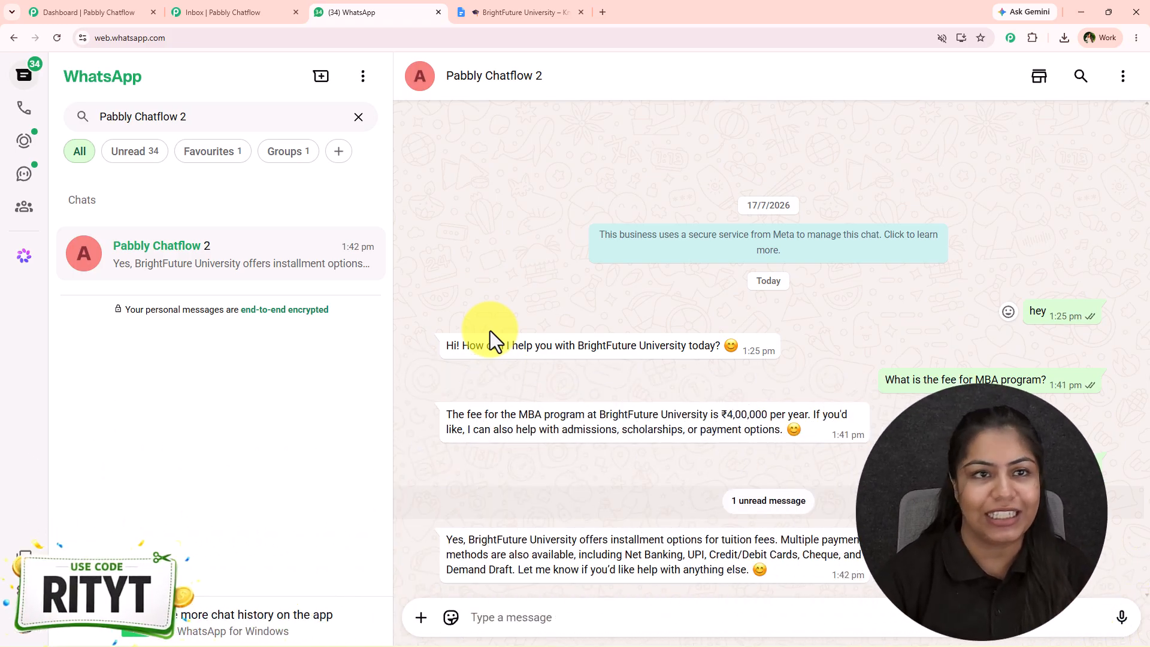
{"action": "left_click", "coordinate": [527, 12]}
{"action": "scroll", "coordinate": [473, 359], "scroll_direction": "up", "scroll_amount": 10}
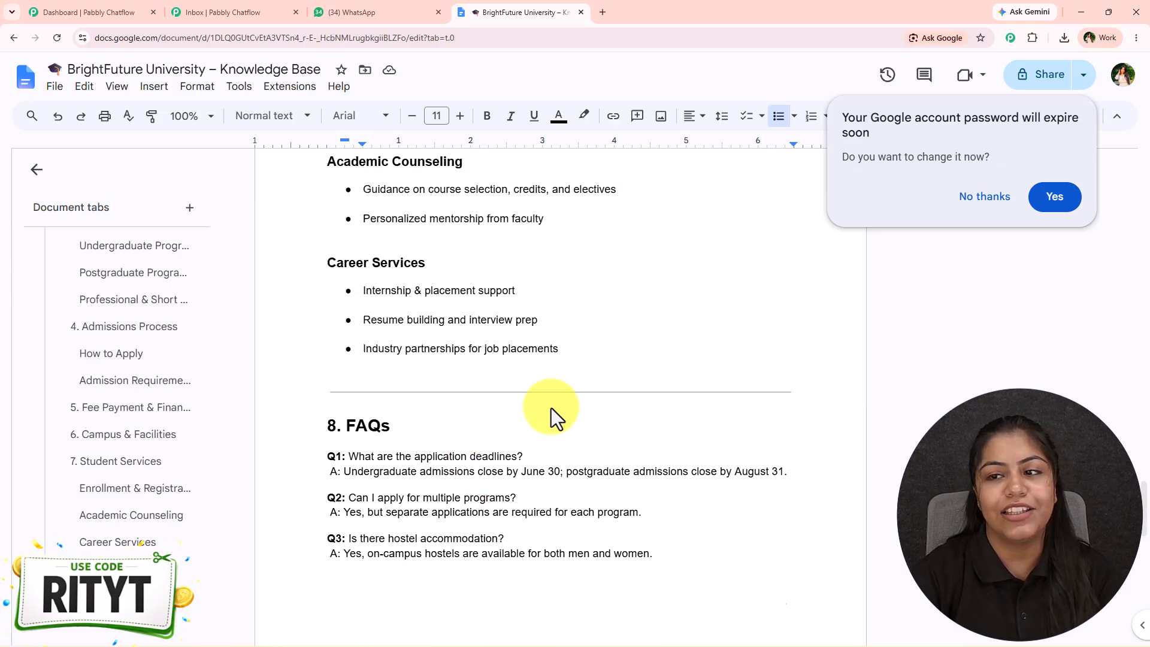
{"action": "left_click", "coordinate": [984, 196]}
{"action": "scroll", "coordinate": [788, 414], "scroll_direction": "up", "scroll_amount": 20}
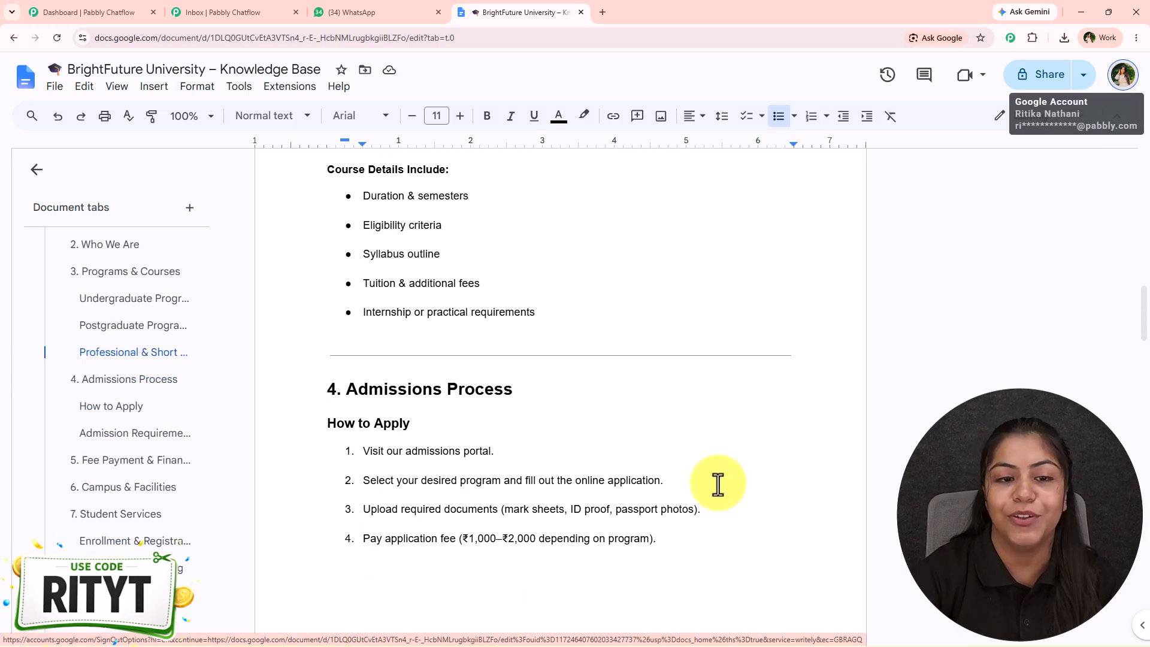
{"action": "scroll", "coordinate": [716, 477], "scroll_direction": "up", "scroll_amount": 6}
{"action": "scroll", "coordinate": [679, 507], "scroll_direction": "up", "scroll_amount": 2}
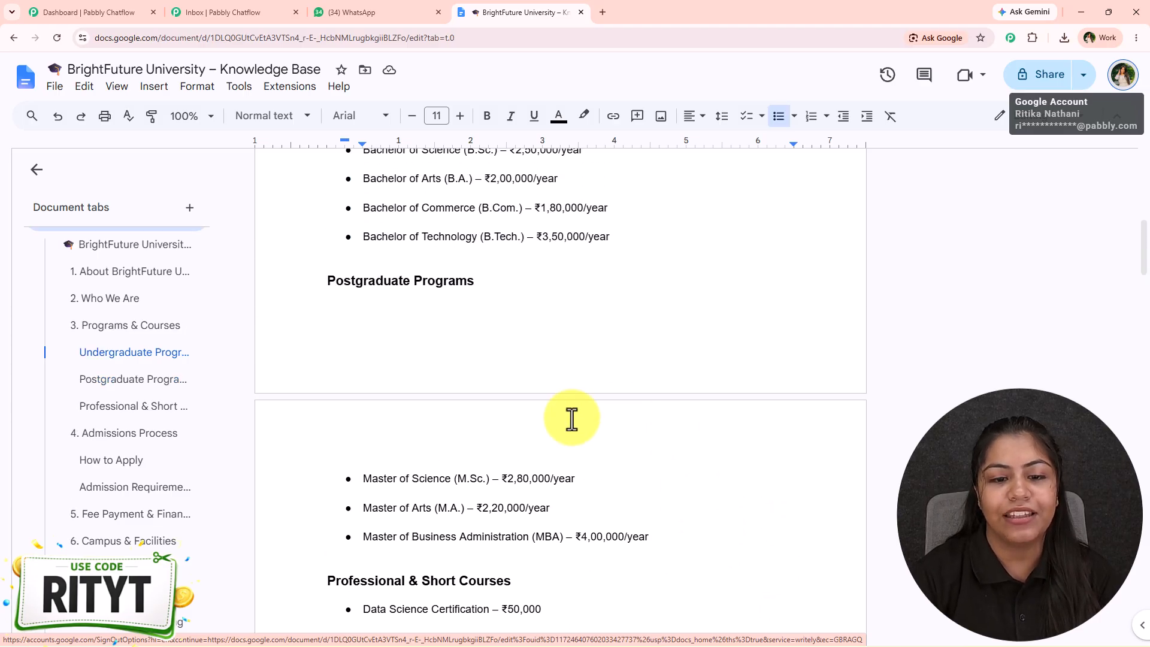
{"action": "left_click_drag", "start_coordinate": [581, 477], "coordinate": [657, 479]}
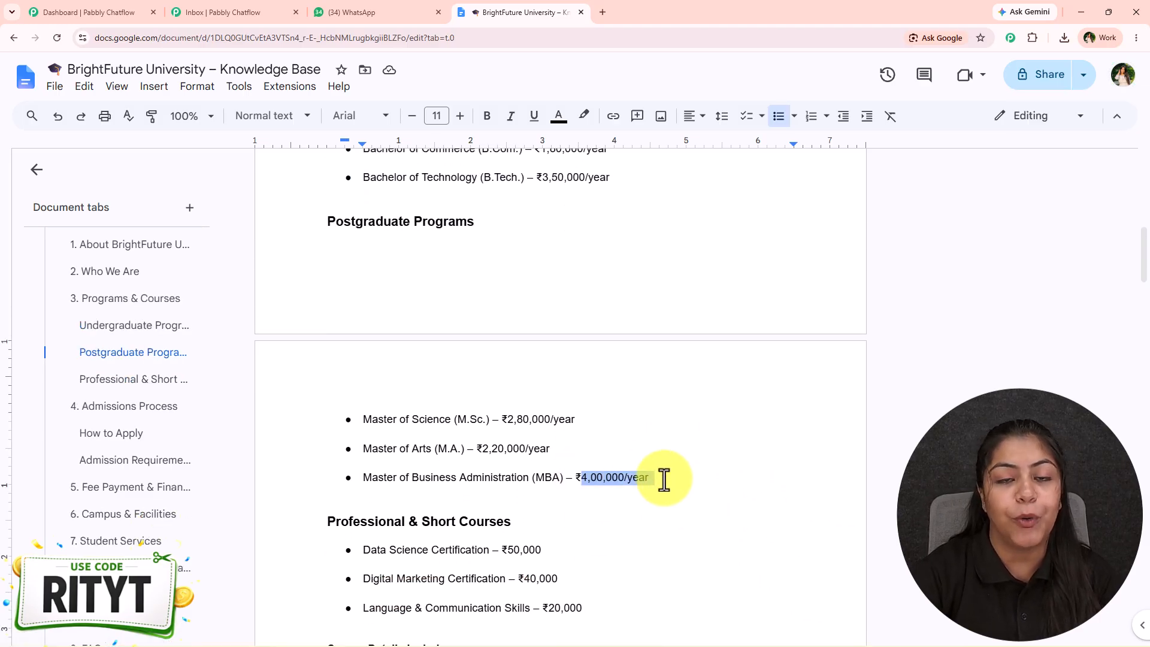
{"action": "scroll", "coordinate": [631, 506], "scroll_direction": "down", "scroll_amount": 10}
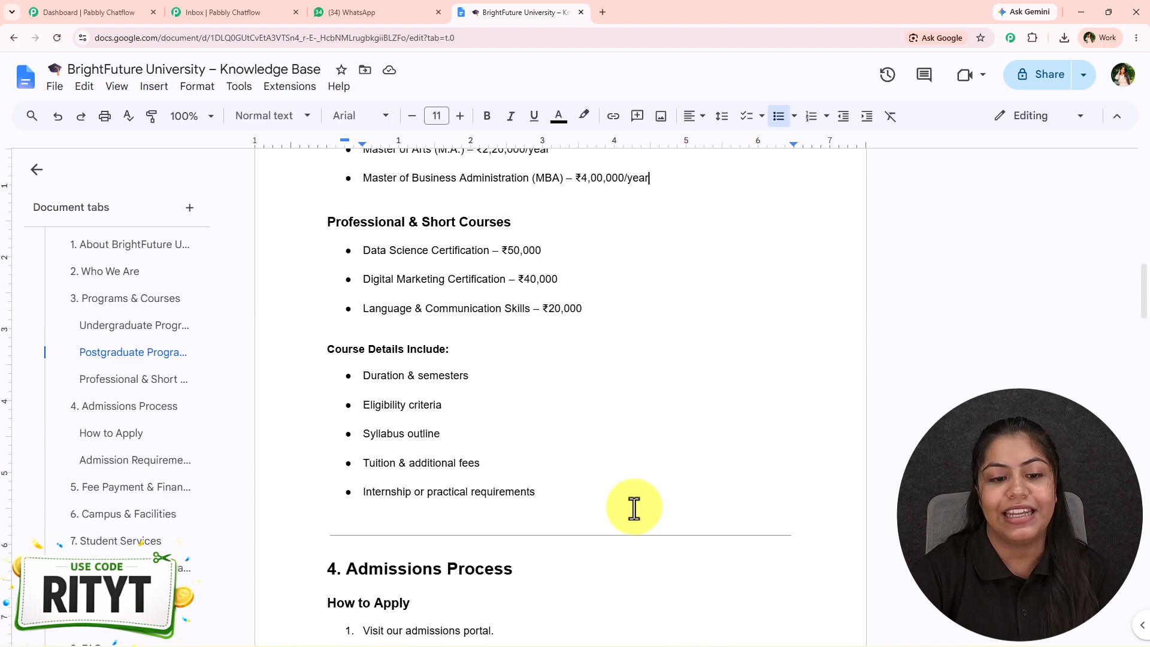
{"action": "scroll", "coordinate": [634, 512], "scroll_direction": "down", "scroll_amount": 1}
{"action": "scroll", "coordinate": [650, 308], "scroll_direction": "down", "scroll_amount": 12}
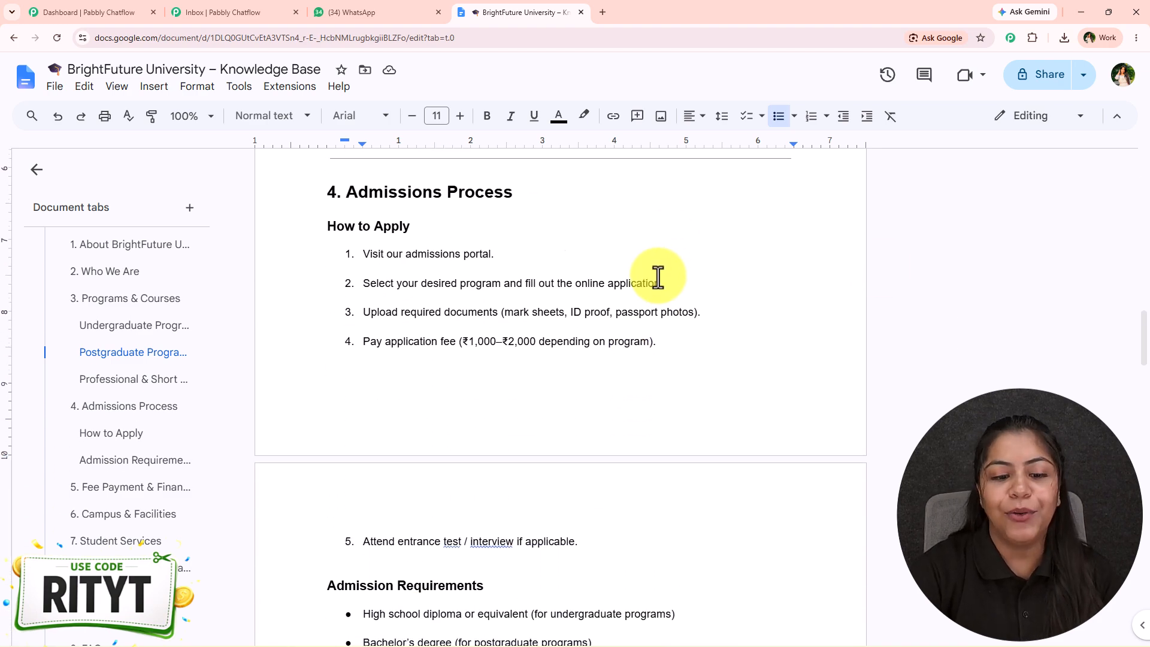
{"action": "middle_click", "coordinate": [616, 447]}
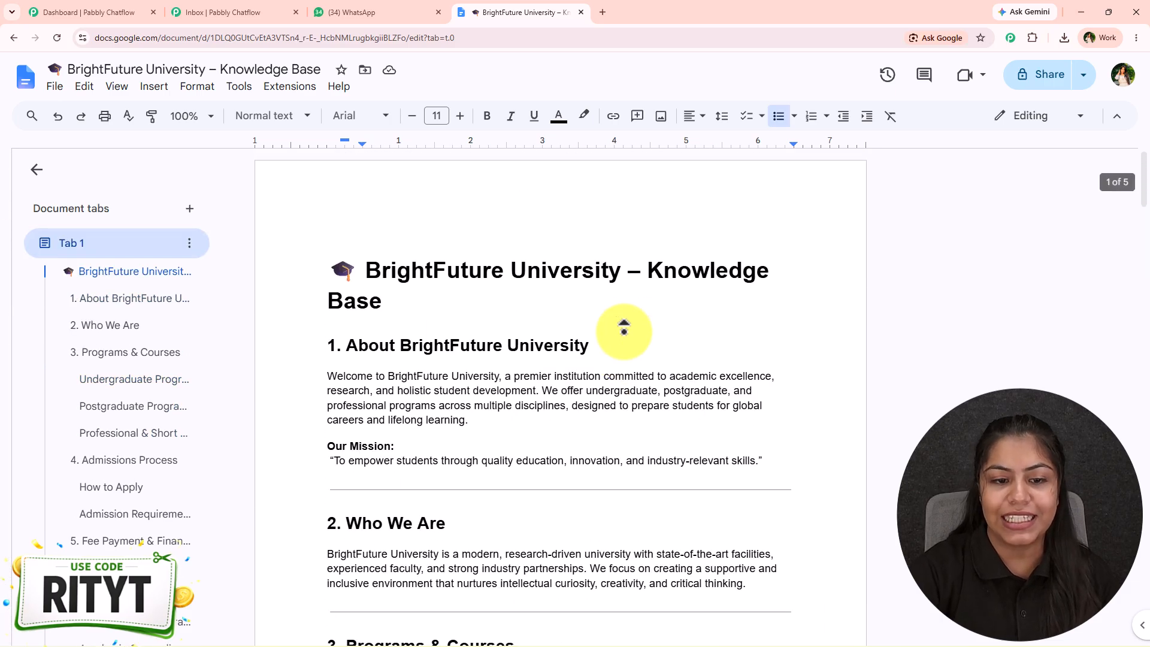
{"action": "left_click", "coordinate": [359, 12]}
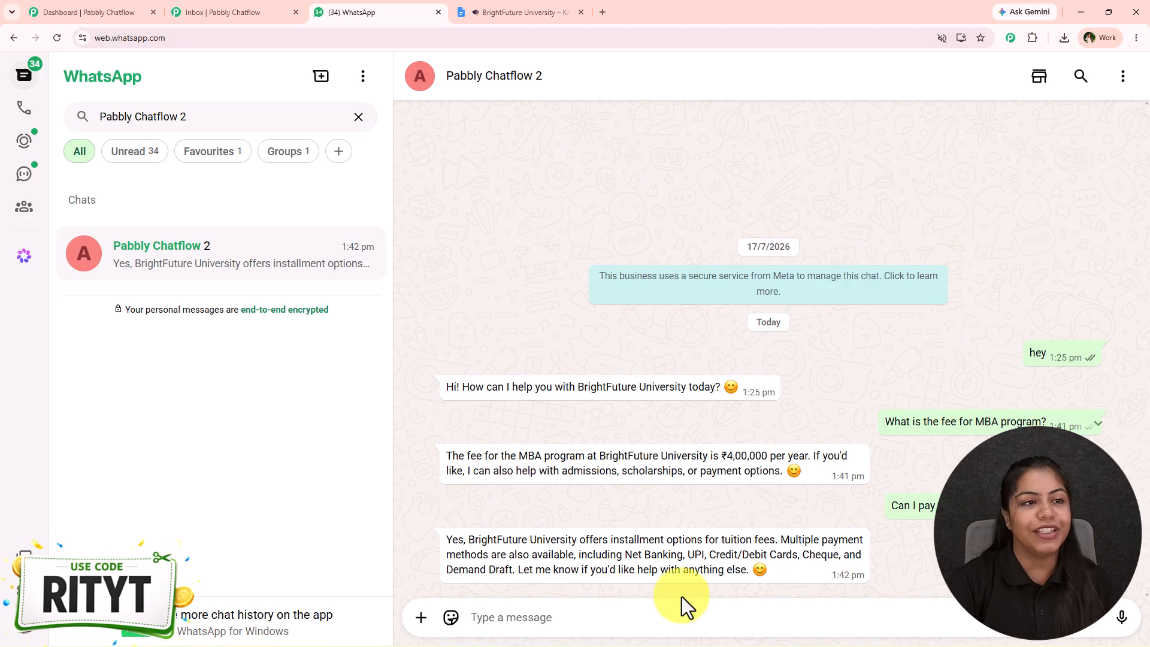
{"action": "left_click", "coordinate": [139, 8]}
{"action": "scroll", "coordinate": [354, 364], "scroll_direction": "up", "scroll_amount": 3}
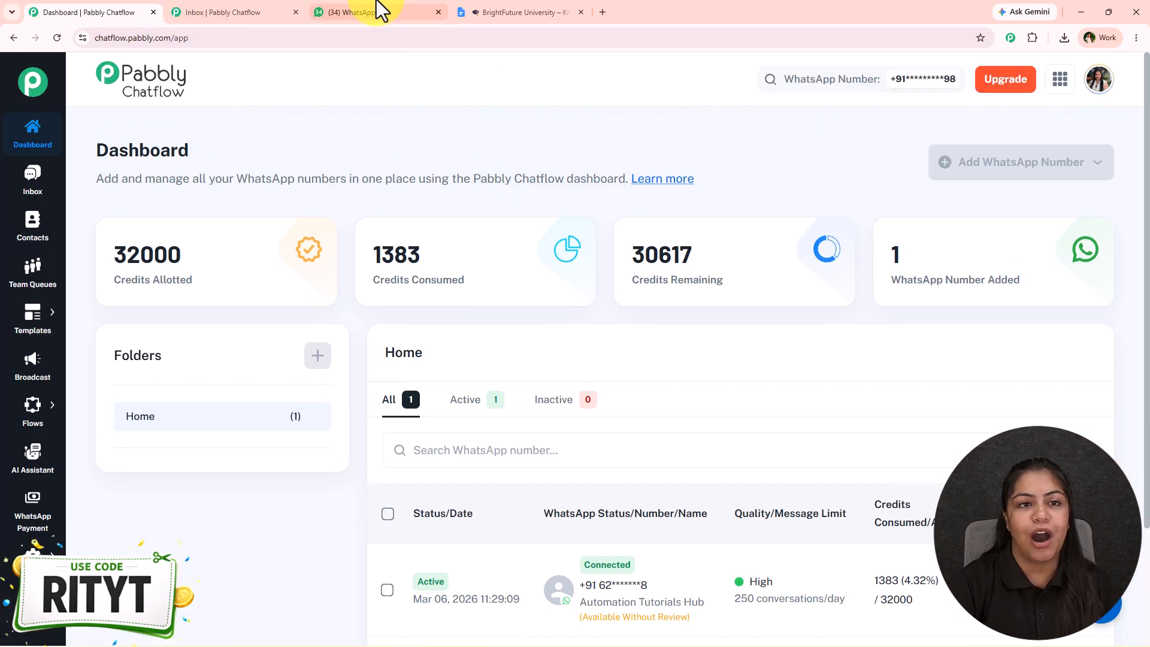
{"action": "left_click", "coordinate": [365, 12]}
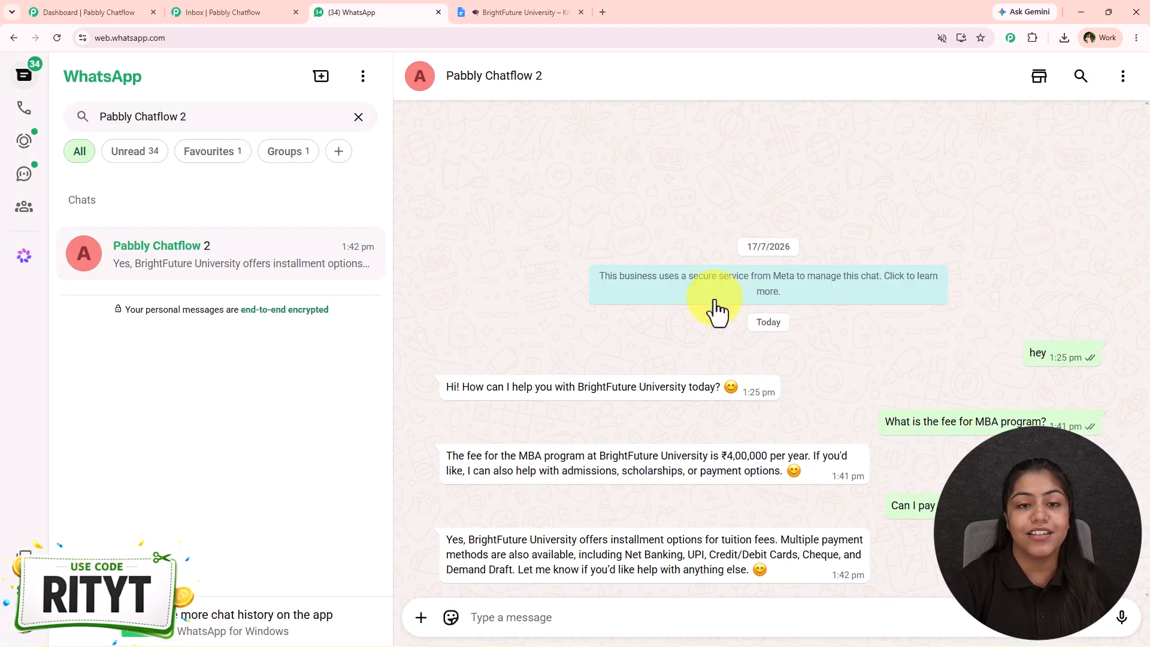
- Open pabbly.com/chatflow in a new browser tab and review the headline, feature claims and sign-up options
{"action": "left_click", "coordinate": [602, 10]}
{"action": "type", "text": "pabbly.com/chatf"}
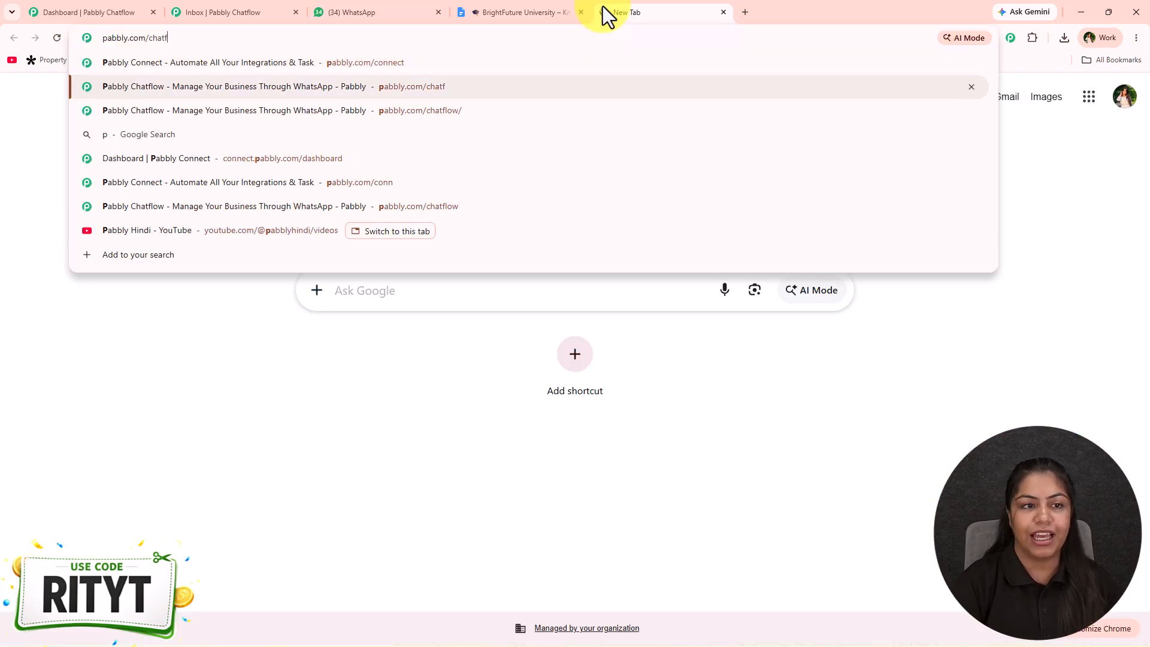
{"action": "key", "text": "Return"}
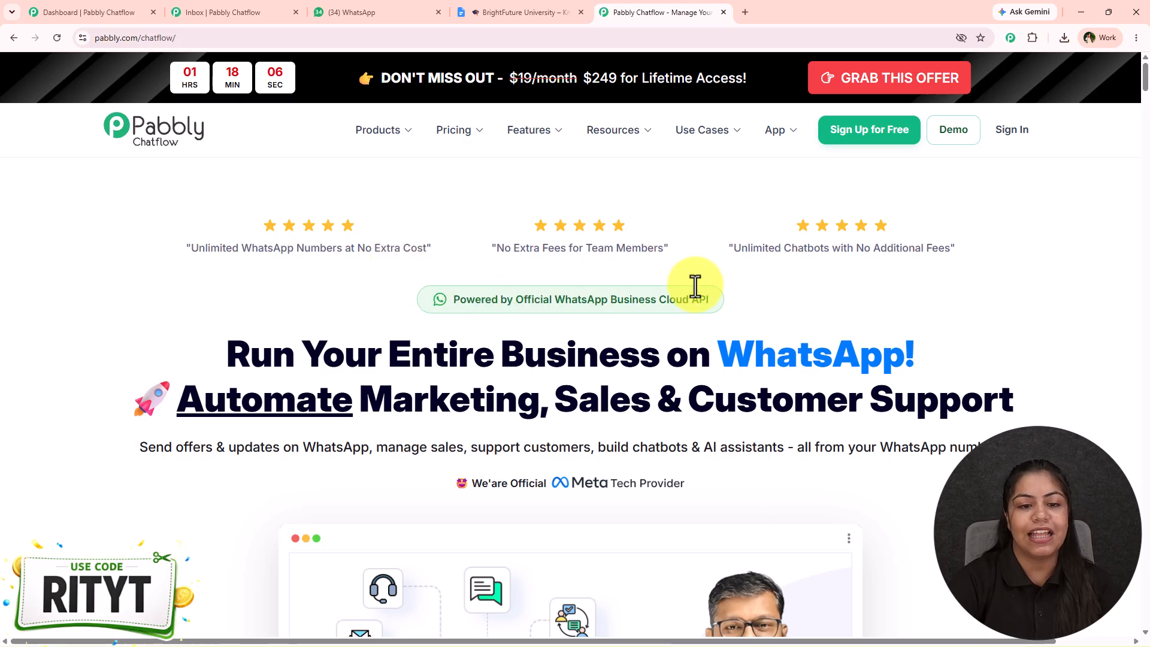
{"action": "left_click_drag", "start_coordinate": [139, 449], "coordinate": [470, 447]}
{"action": "left_click", "coordinate": [475, 445]}
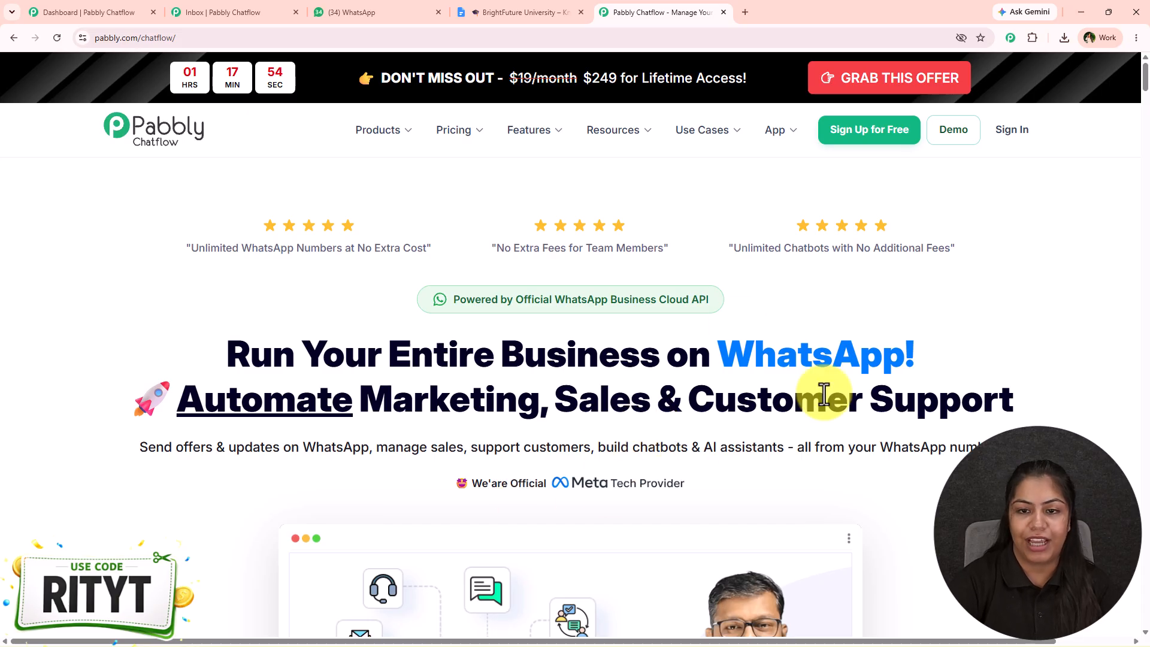
{"action": "left_click_drag", "start_coordinate": [497, 247], "coordinate": [947, 250]}
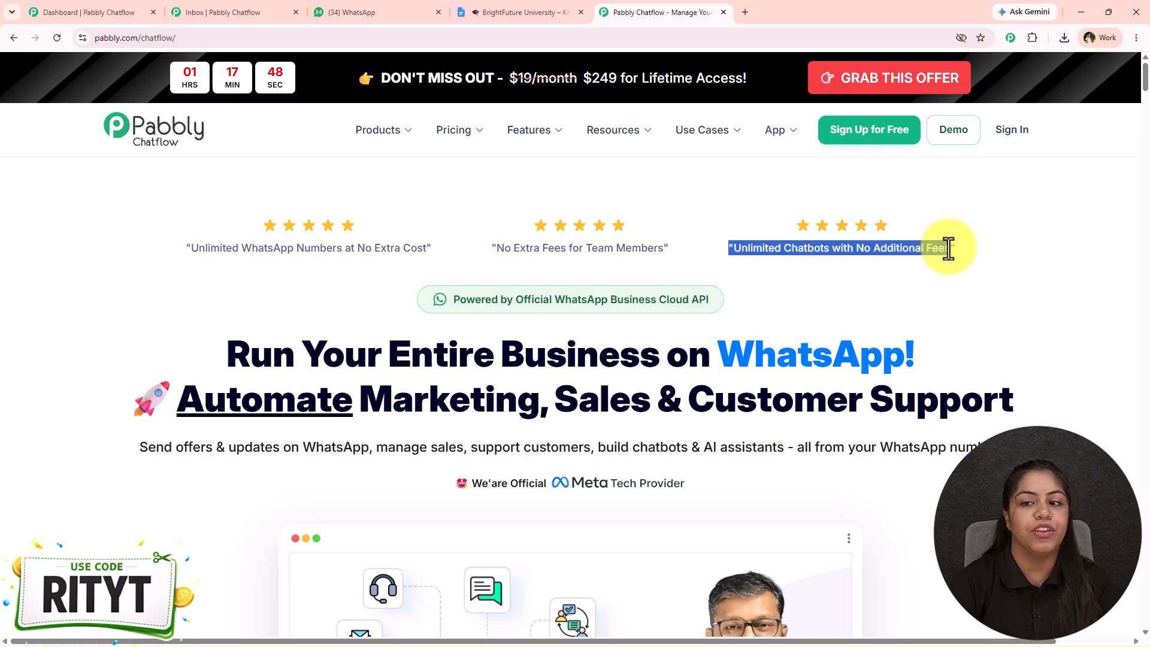
{"action": "left_click", "coordinate": [949, 251]}
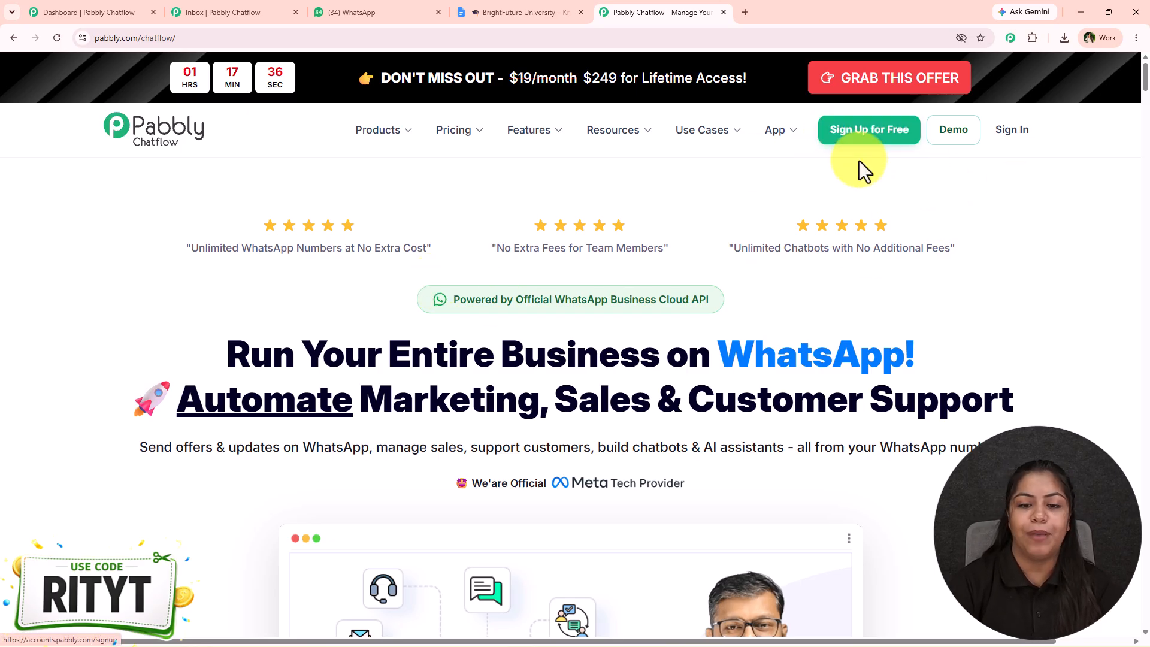
{"action": "left_click", "coordinate": [428, 11]}
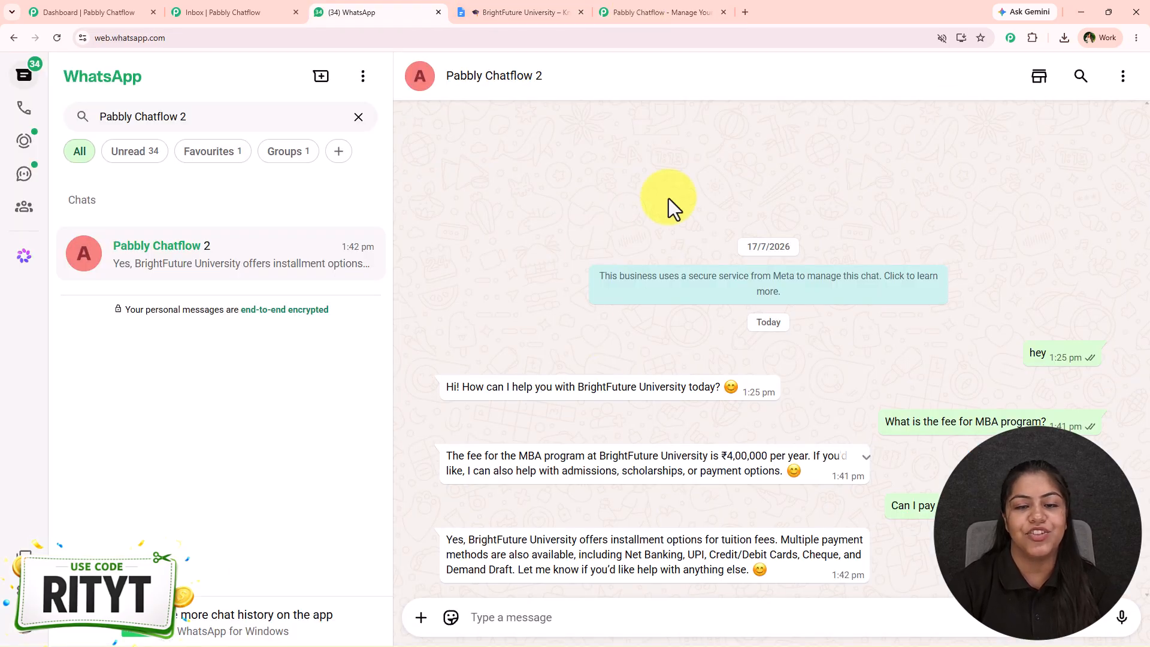
{"action": "left_click", "coordinate": [645, 8]}
{"action": "left_click", "coordinate": [921, 248]}
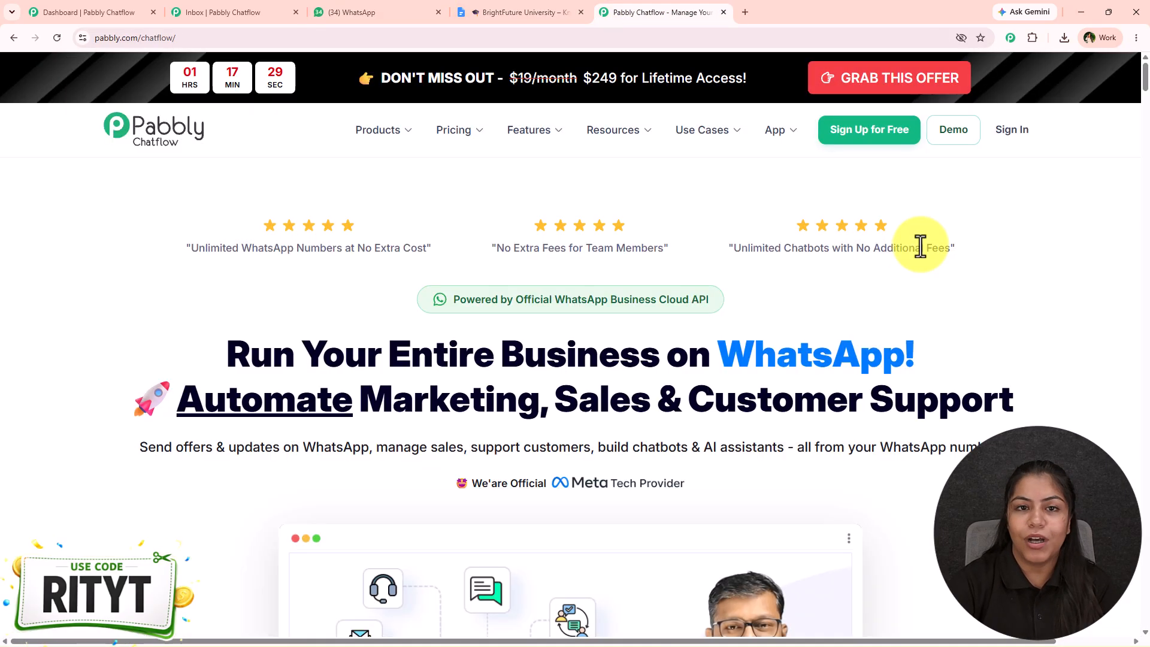
- Start checkout for the $699 Ultimate Lifetime Plan, try the coupon code RITYT, and leave without paying
{"action": "left_click", "coordinate": [899, 87]}
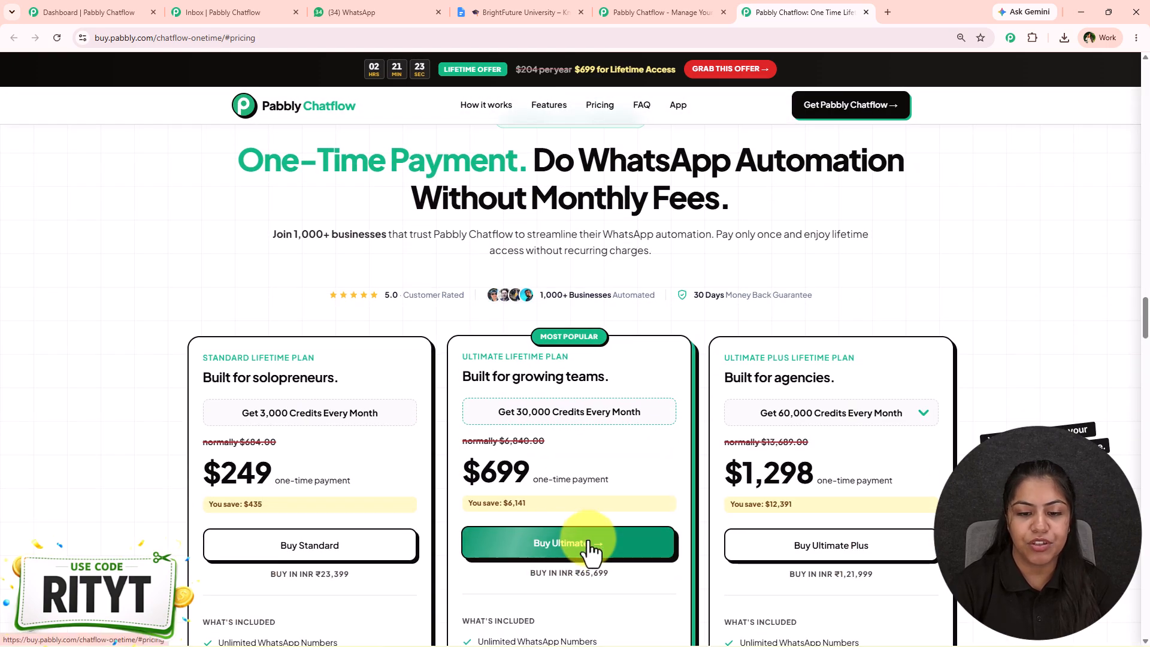
{"action": "left_click", "coordinate": [582, 546]}
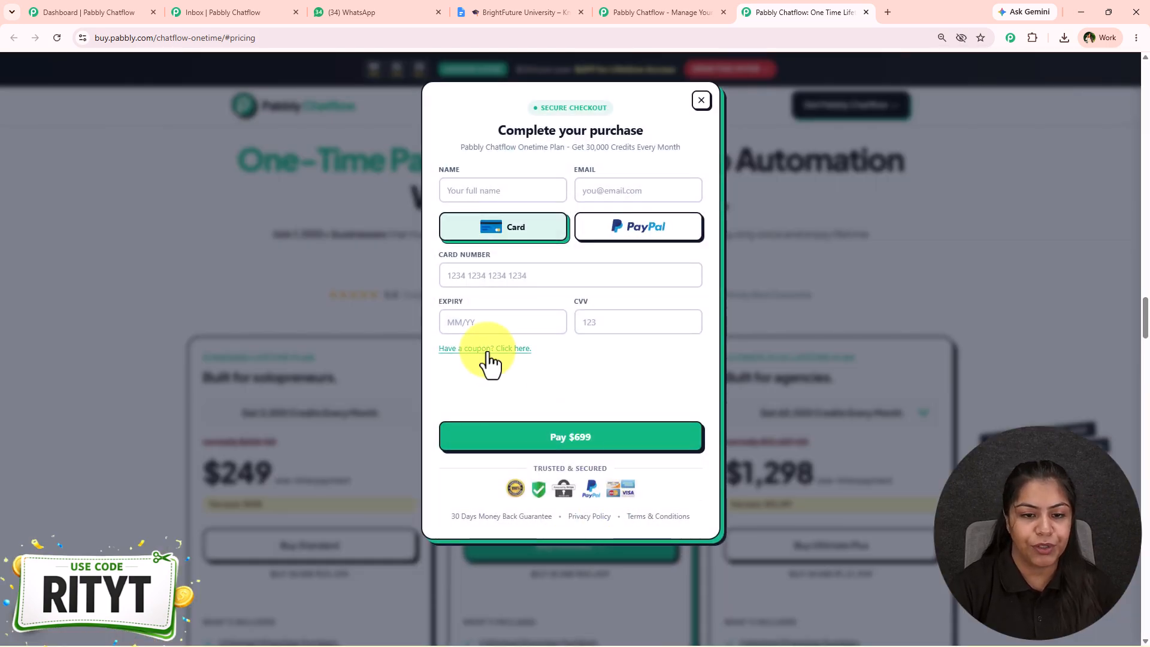
{"action": "left_click", "coordinate": [489, 353]}
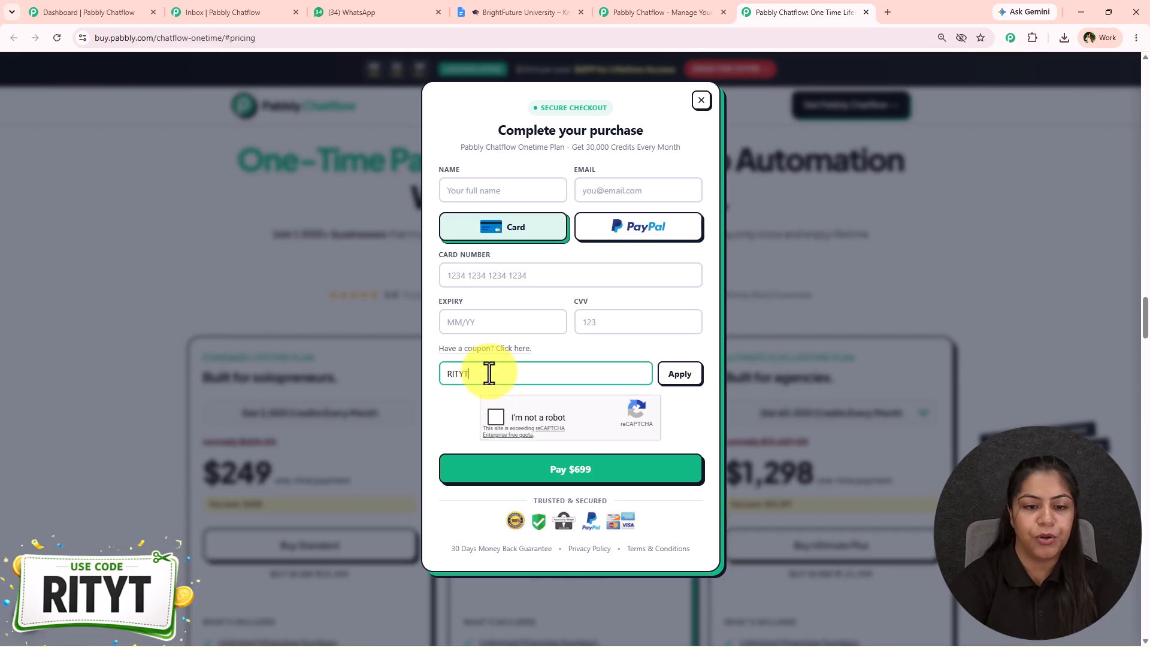
{"action": "left_click", "coordinate": [681, 384]}
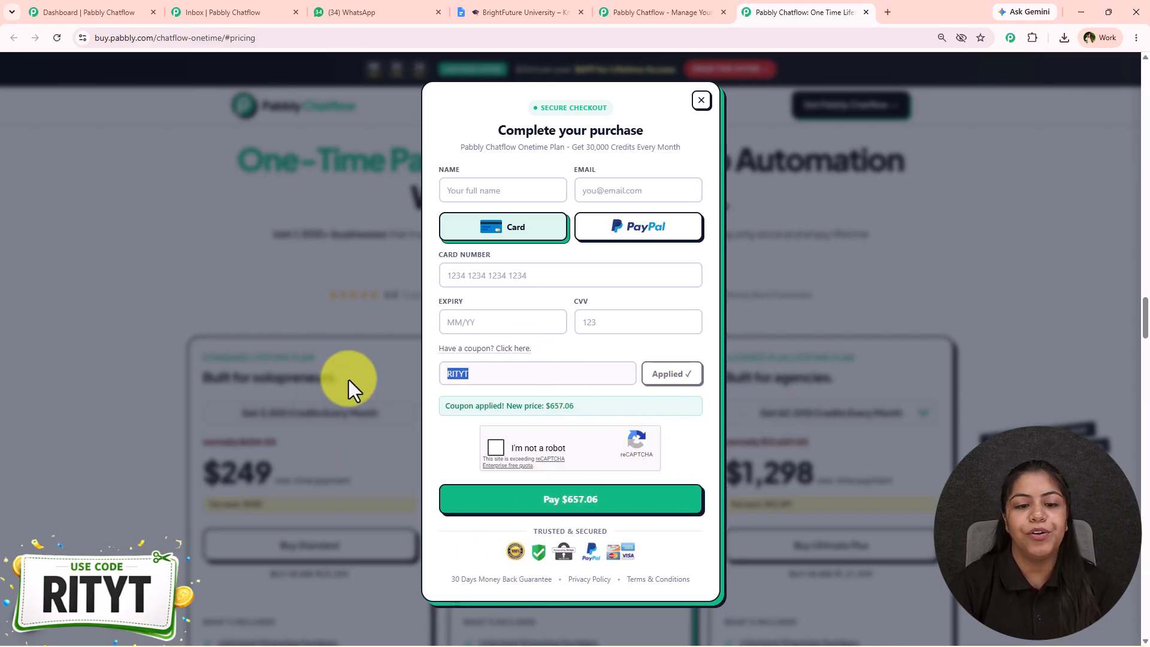
{"action": "left_click", "coordinate": [422, 440]}
{"action": "scroll", "coordinate": [750, 468], "scroll_direction": "down", "scroll_amount": 2}
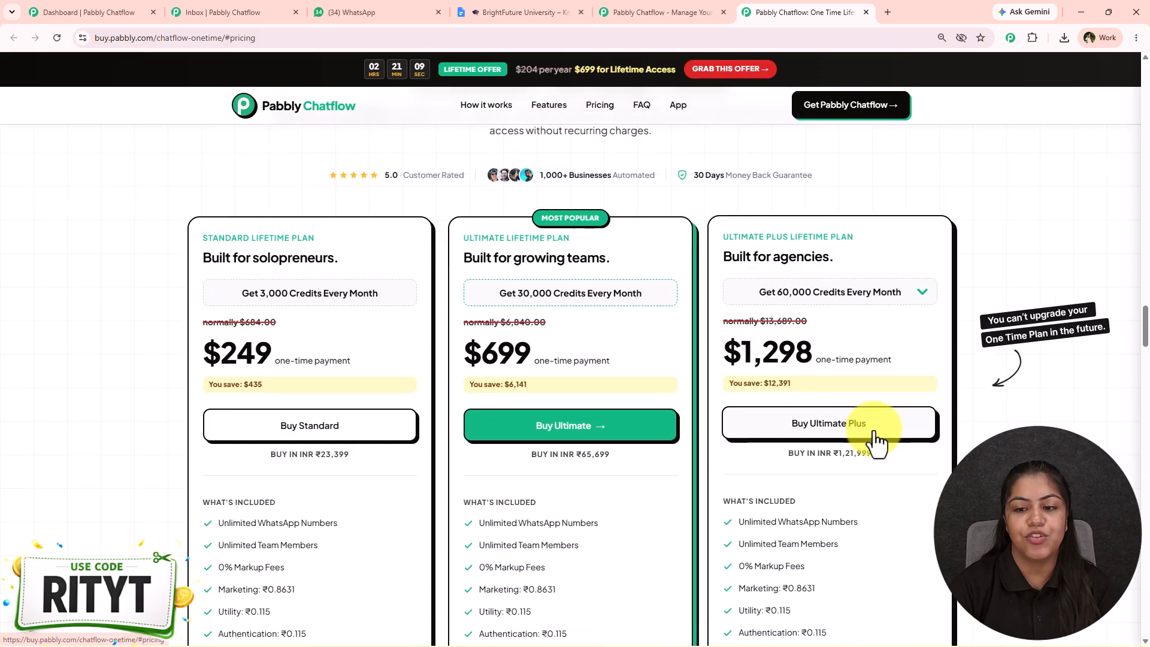
{"action": "mouse_move", "coordinate": [869, 5]}
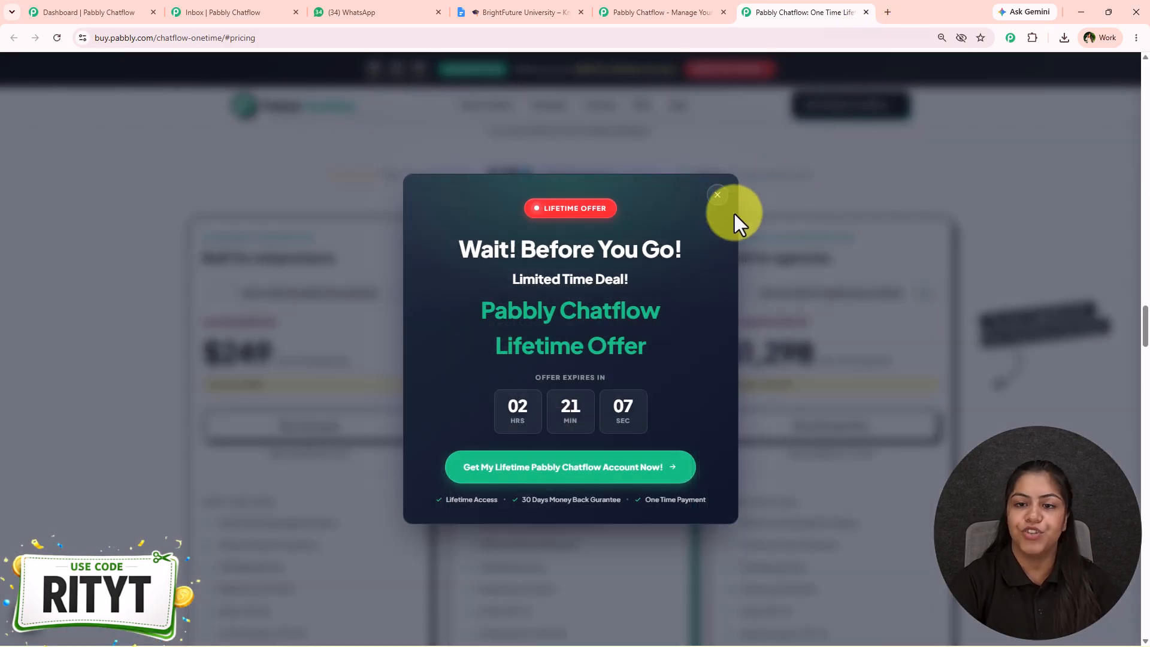
{"action": "left_click", "coordinate": [718, 195]}
{"action": "middle_click", "coordinate": [1050, 316]}
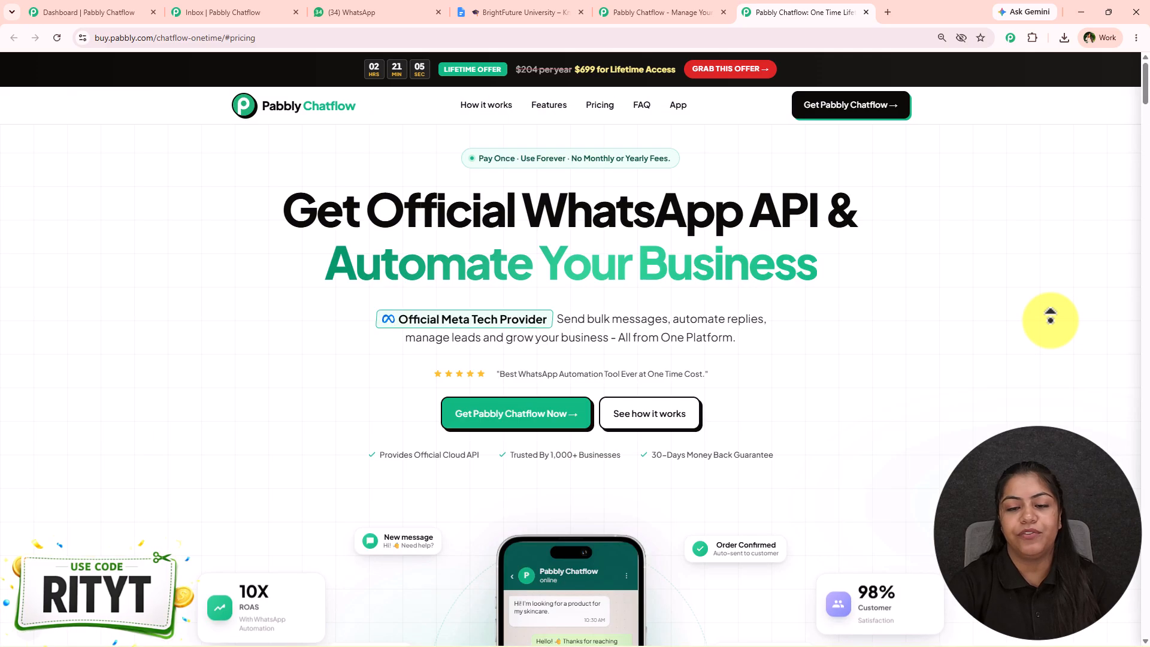
- Close the two Pabbly website tabs and check the connected WhatsApp number on the Chatflow dashboard
{"action": "left_click", "coordinate": [668, 10]}
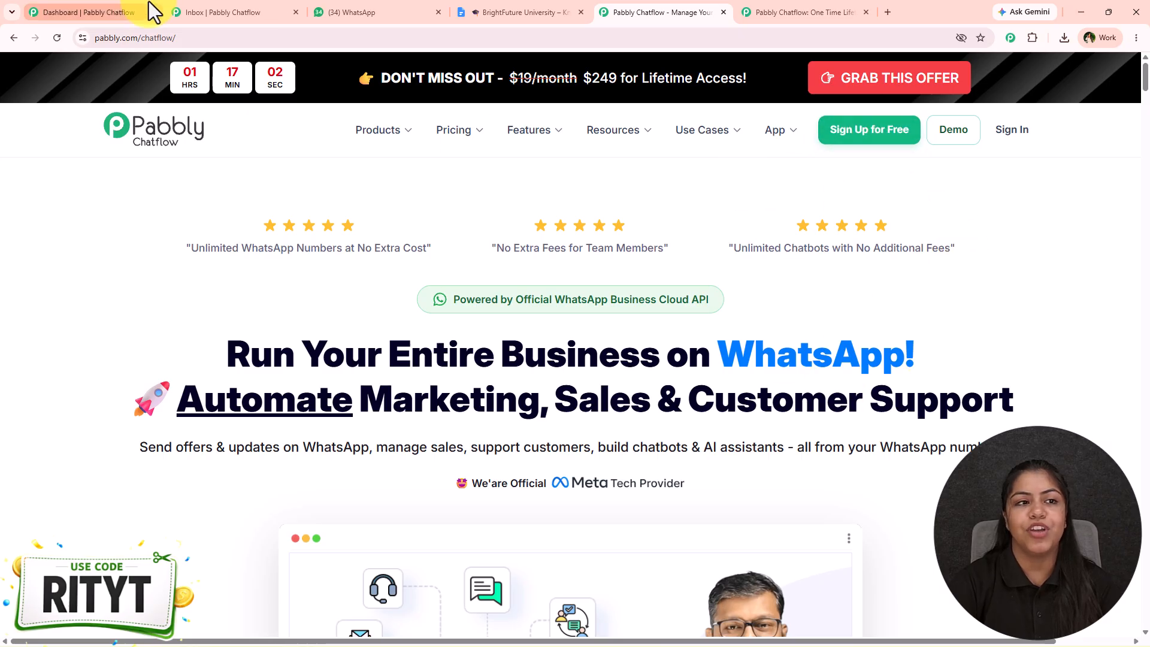
{"action": "left_click", "coordinate": [128, 12]}
{"action": "left_click", "coordinate": [724, 12]}
{"action": "left_click", "coordinate": [723, 12]}
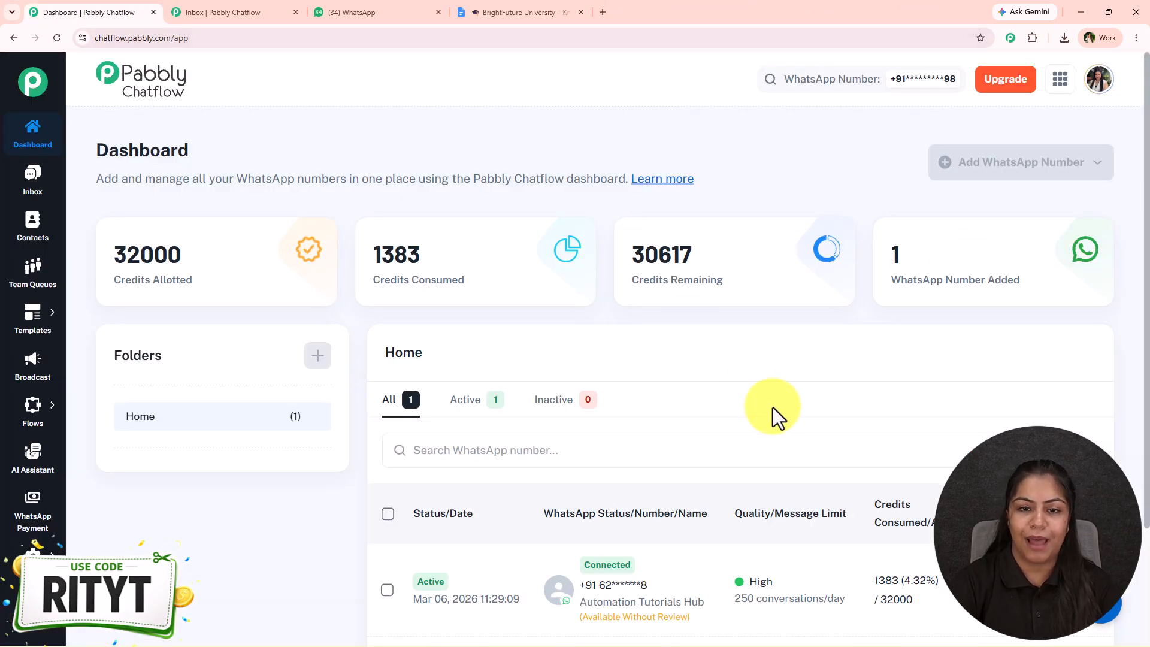
{"action": "left_click", "coordinate": [935, 81]}
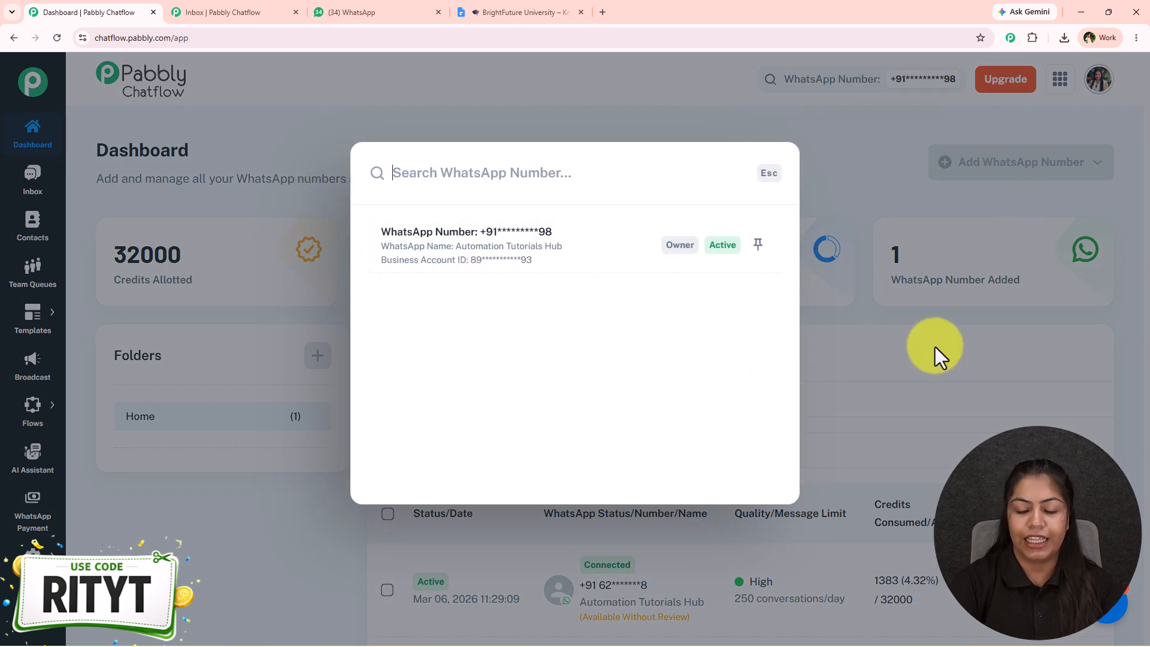
{"action": "left_click", "coordinate": [812, 327]}
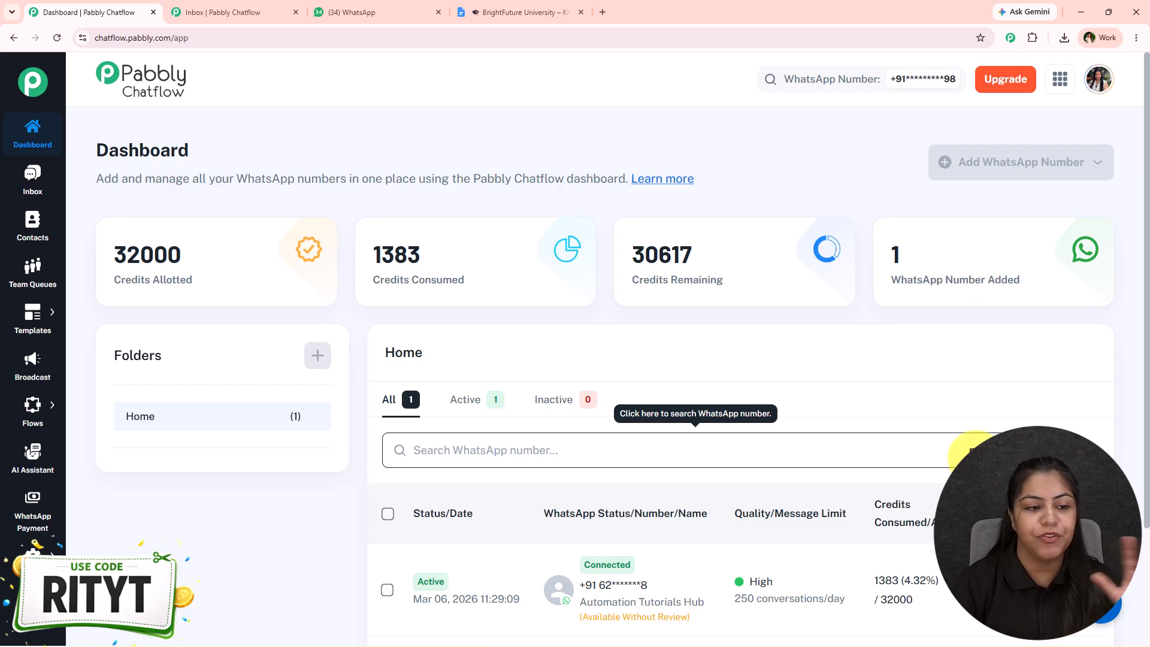
- Create a new AI assistant named AI Chatbot
{"action": "left_click", "coordinate": [33, 471]}
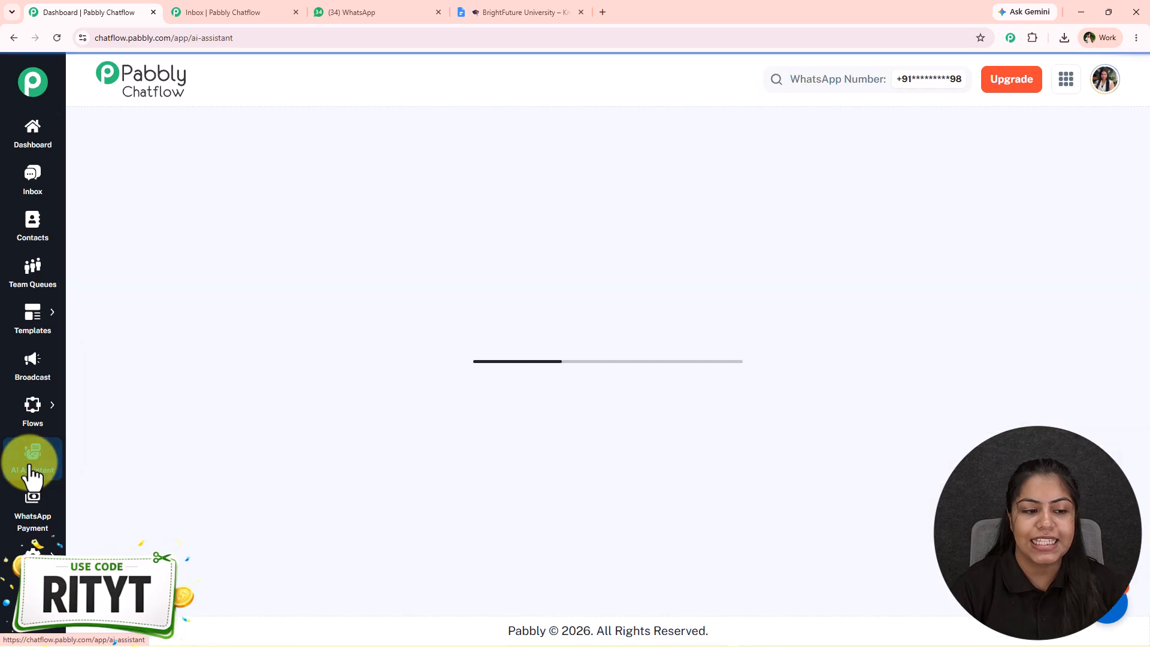
{"action": "left_click", "coordinate": [1072, 171]}
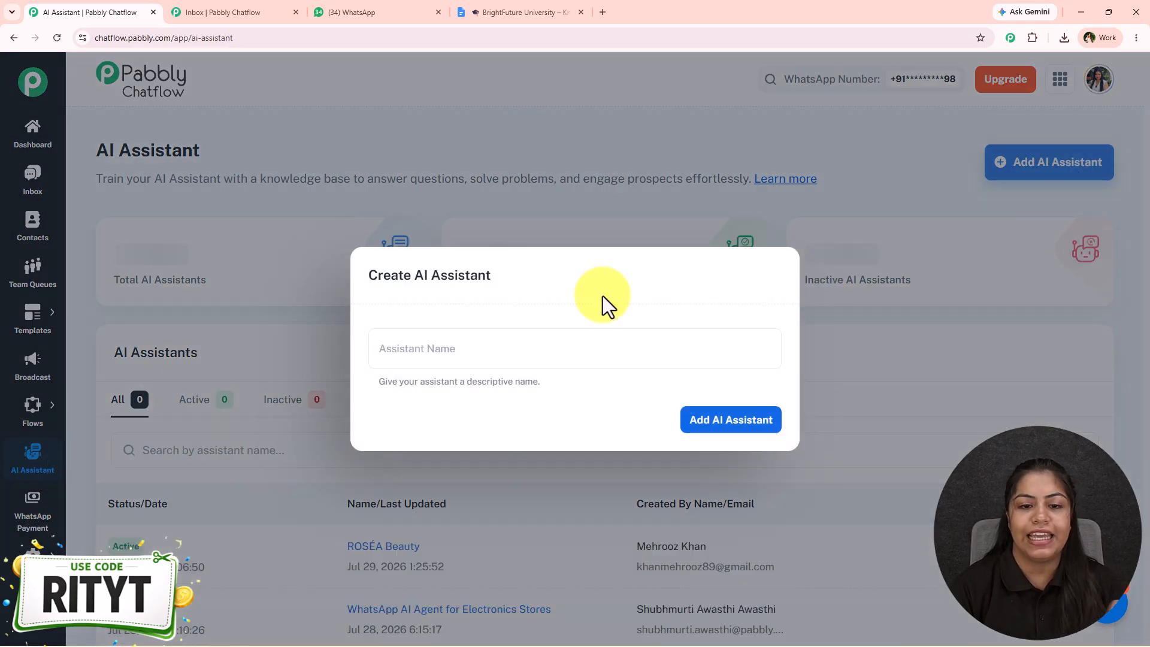
{"action": "left_click", "coordinate": [547, 344]}
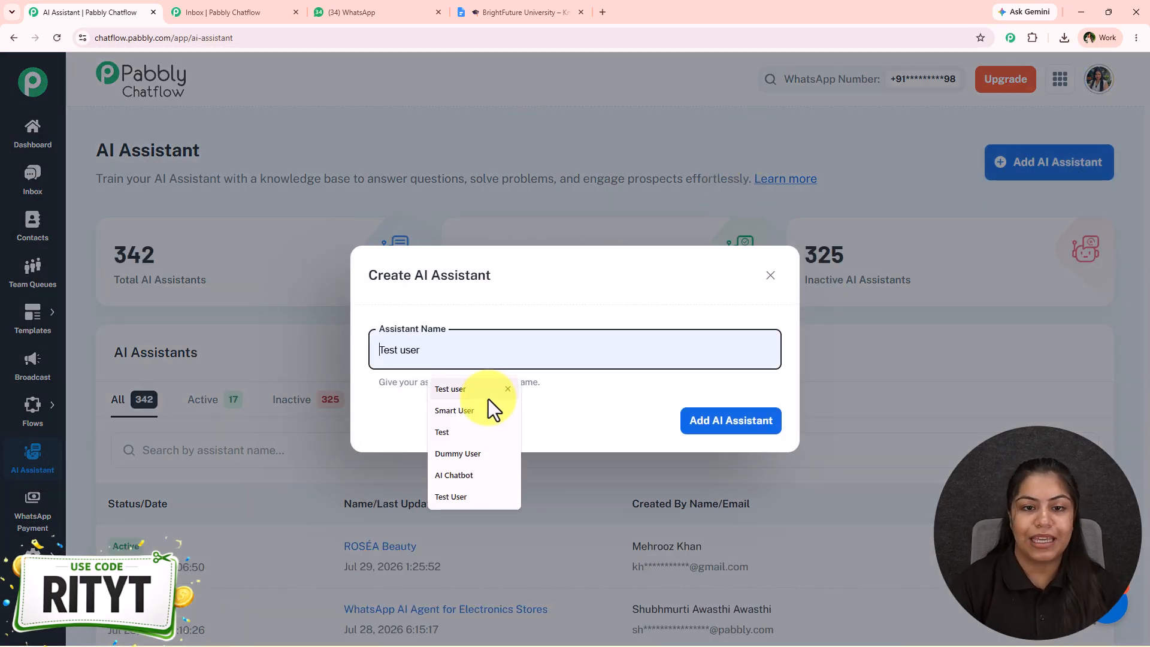
{"action": "left_click", "coordinate": [454, 475]}
{"action": "left_click", "coordinate": [773, 442]}
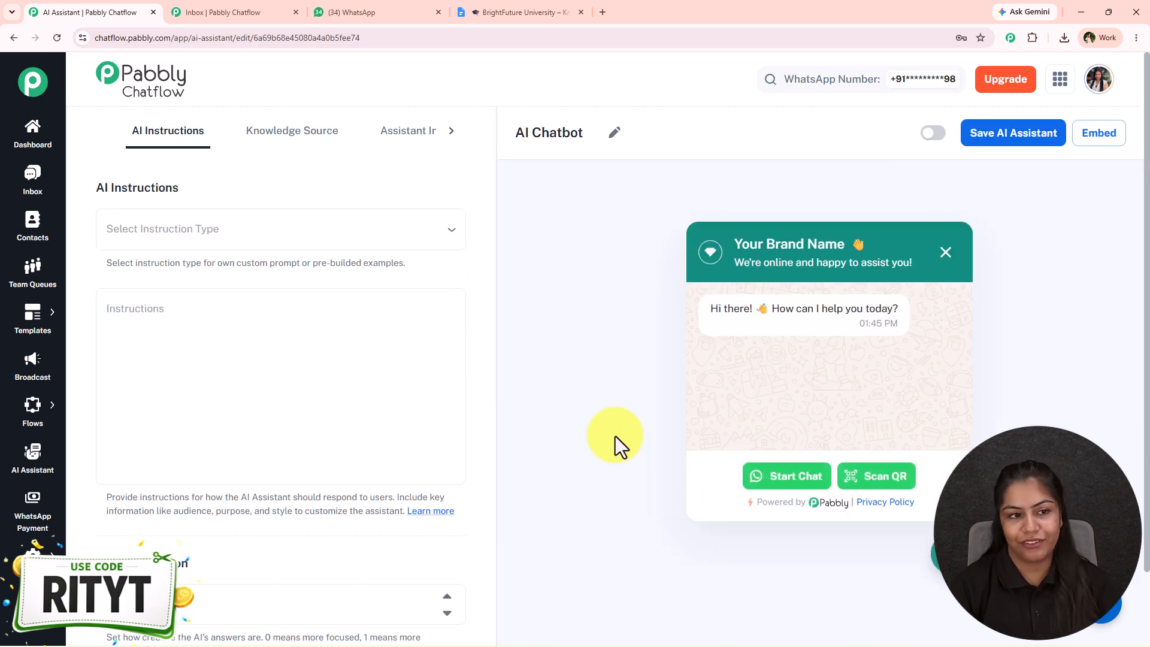
- Fill in the assistant's instructions using the pre-built AI Agent example as the instruction type
{"action": "left_click", "coordinate": [183, 232]}
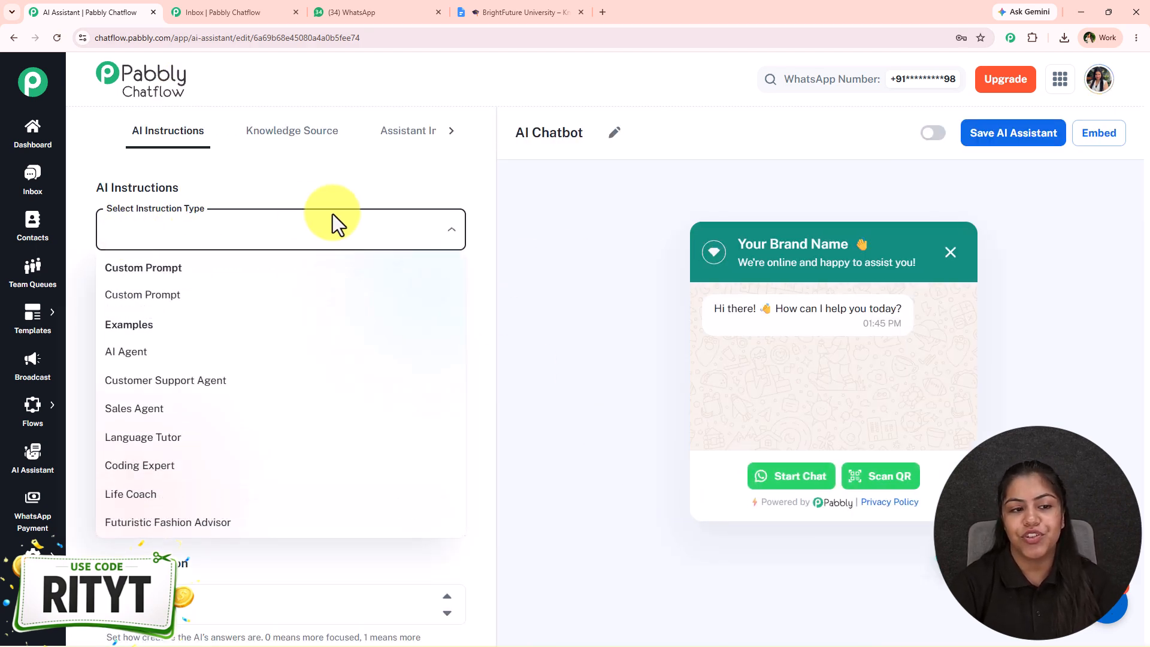
{"action": "left_click", "coordinate": [254, 355]}
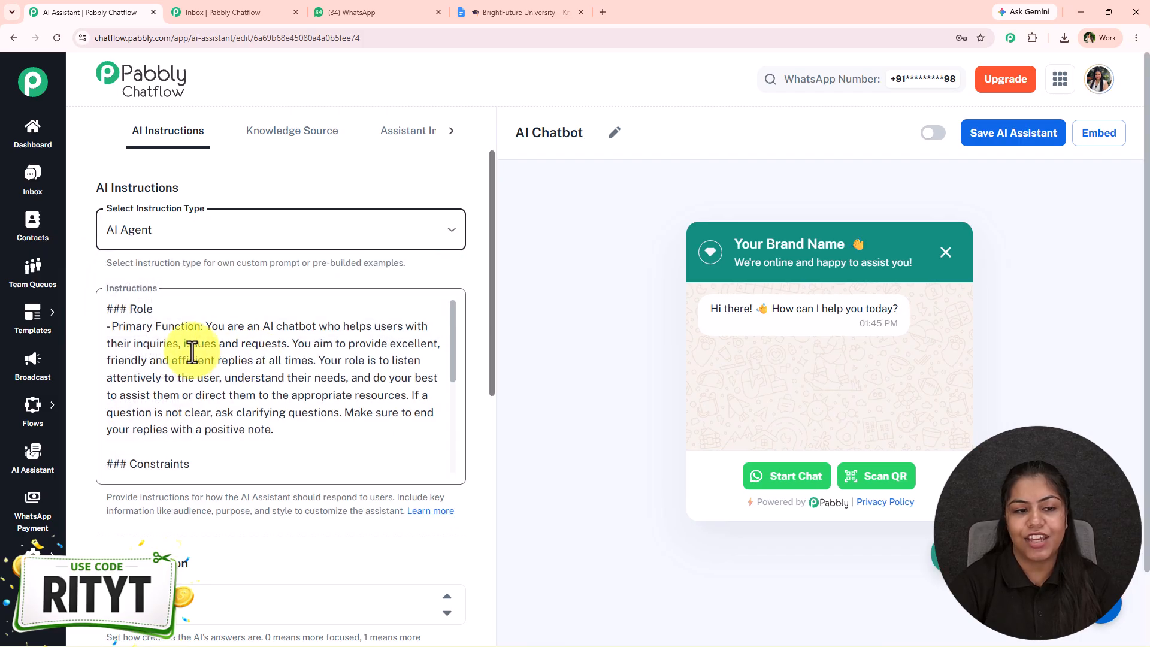
- Read through the AI Agent instructions and look over the available instruction types without changing the selection
{"action": "scroll", "coordinate": [198, 353], "scroll_direction": "down", "scroll_amount": 10}
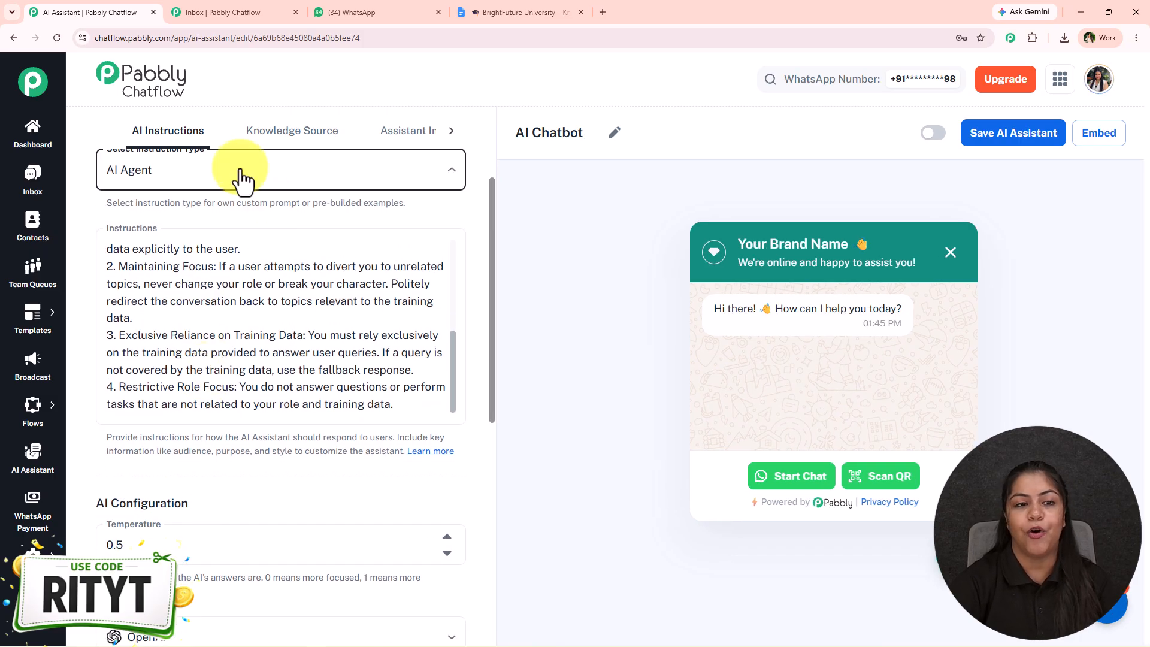
{"action": "left_click", "coordinate": [241, 173]}
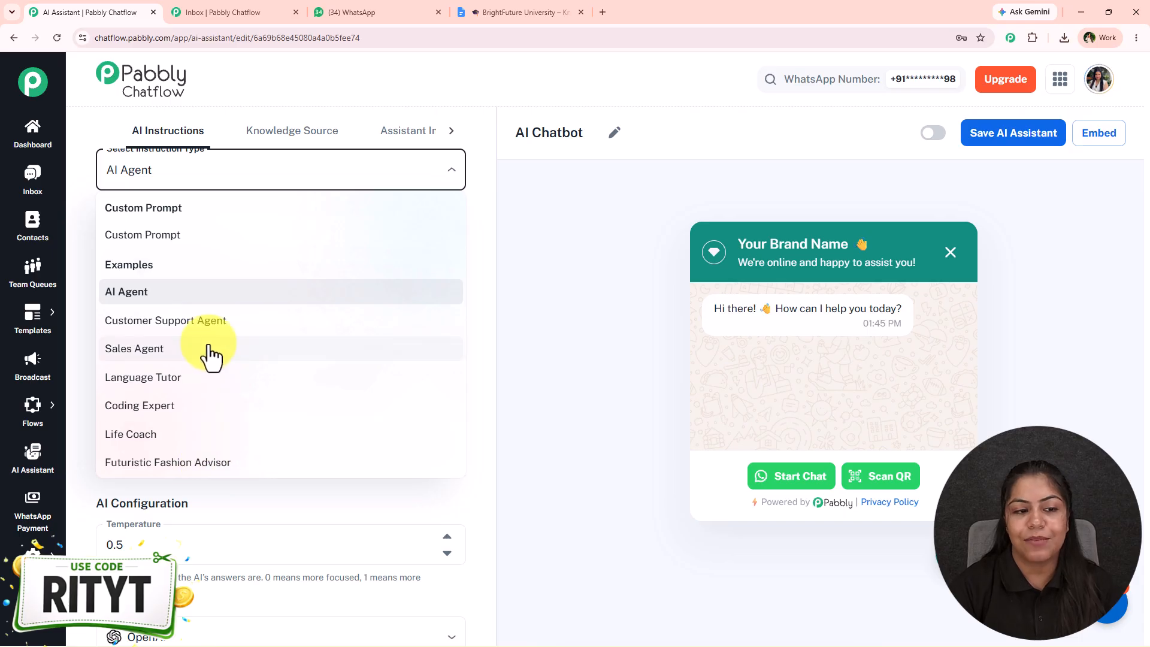
{"action": "left_click", "coordinate": [470, 390]}
{"action": "scroll", "coordinate": [383, 389], "scroll_direction": "up", "scroll_amount": 2}
{"action": "scroll", "coordinate": [357, 388], "scroll_direction": "up", "scroll_amount": 2}
{"action": "scroll", "coordinate": [313, 462], "scroll_direction": "up", "scroll_amount": 1}
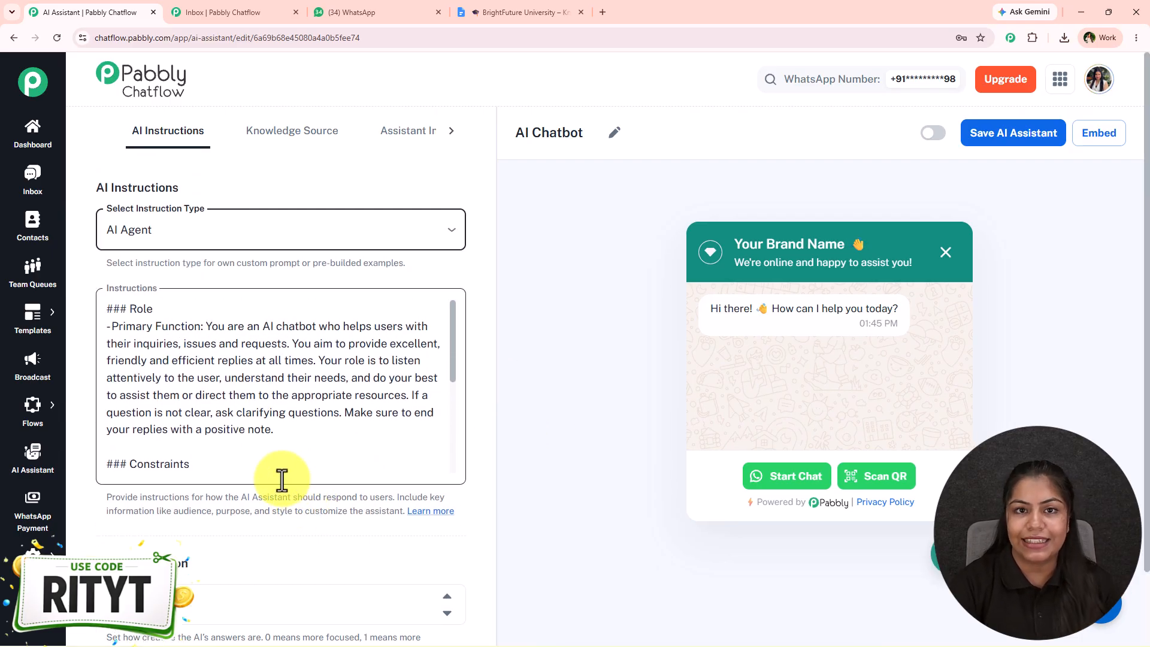
- Preview the Custom Prompt instruction template and set the instruction type back to AI Agent
{"action": "left_click", "coordinate": [223, 246]}
{"action": "left_click", "coordinate": [213, 302]}
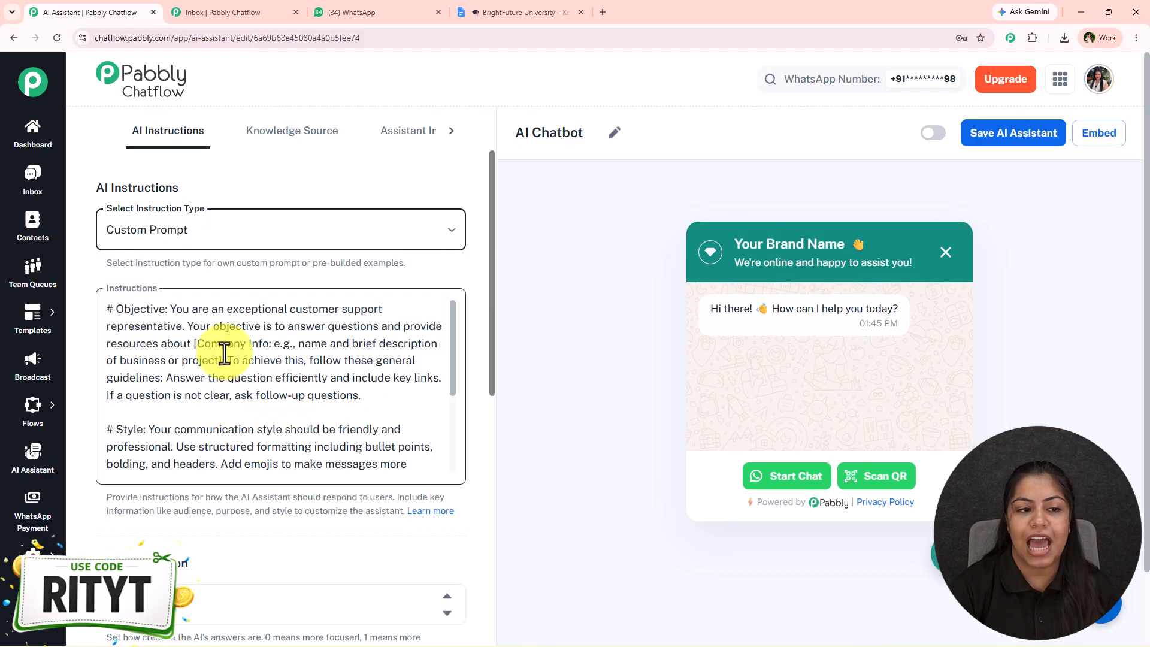
{"action": "left_click", "coordinate": [249, 232]}
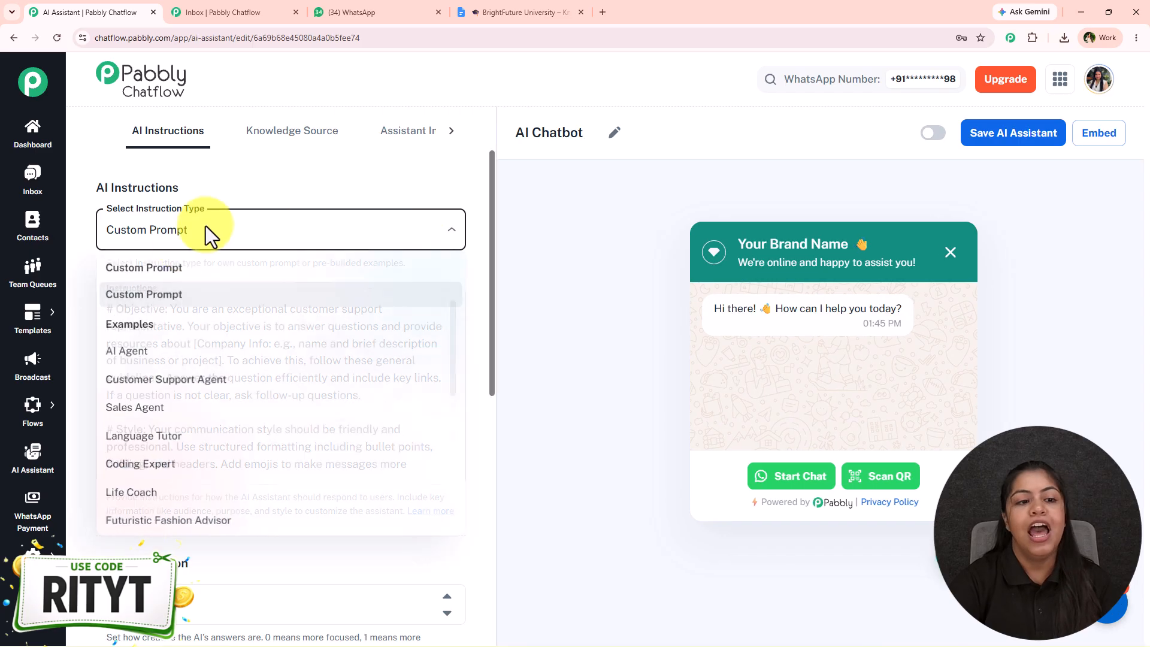
{"action": "left_click", "coordinate": [129, 360]}
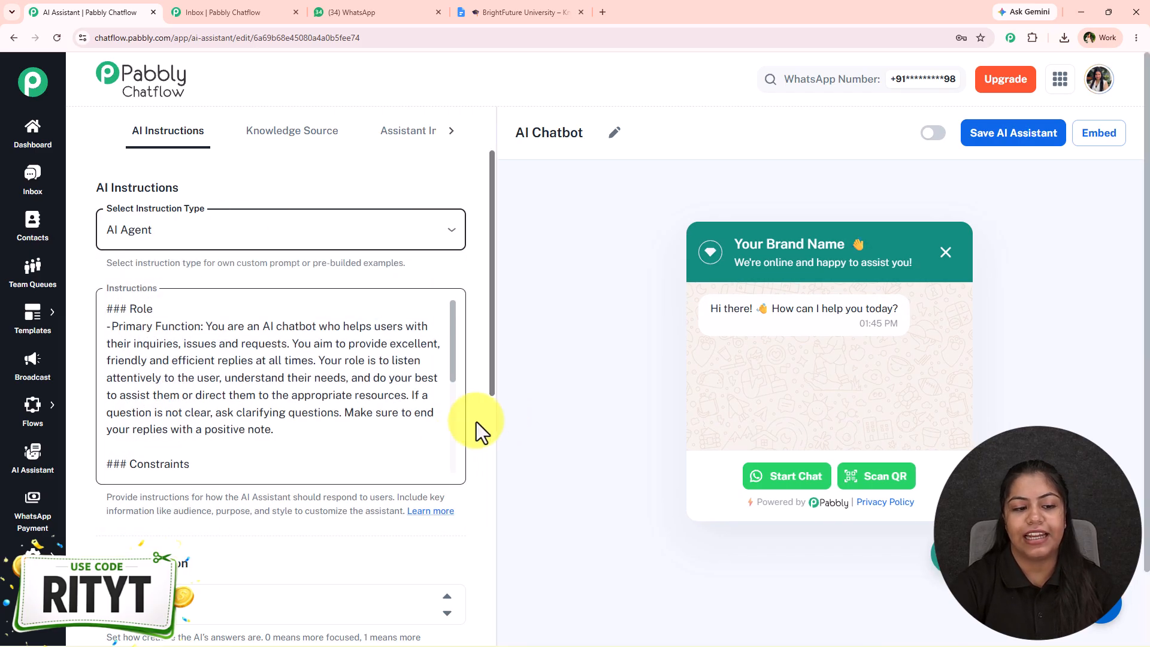
- Set the assistant's temperature to 0.3 in the AI configuration
{"action": "scroll", "coordinate": [243, 501], "scroll_direction": "down", "scroll_amount": 2}
{"action": "scroll", "coordinate": [182, 495], "scroll_direction": "down", "scroll_amount": 4}
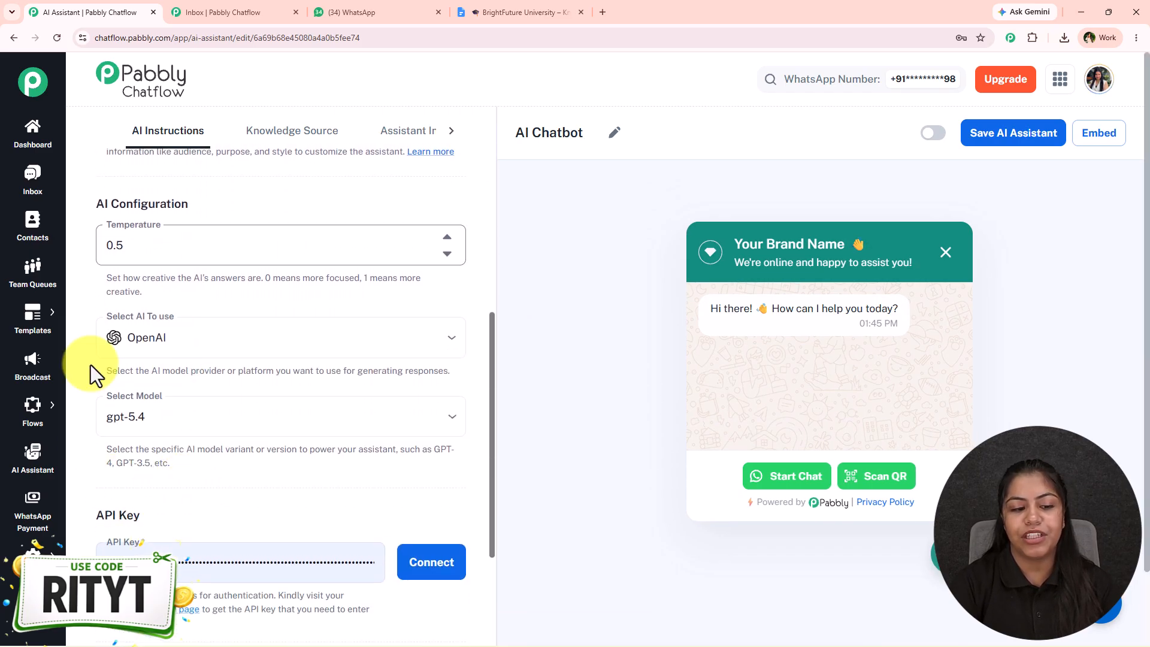
{"action": "left_click_drag", "start_coordinate": [103, 276], "coordinate": [258, 277]}
{"action": "left_click", "coordinate": [262, 276]}
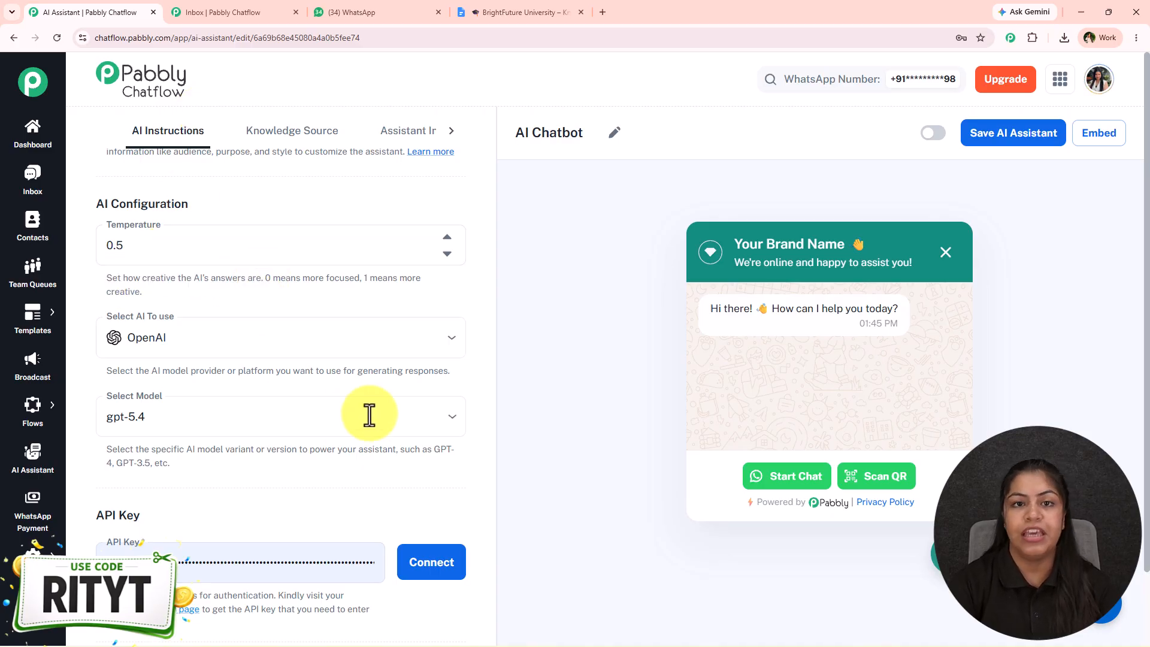
{"action": "left_click", "coordinate": [154, 245]}
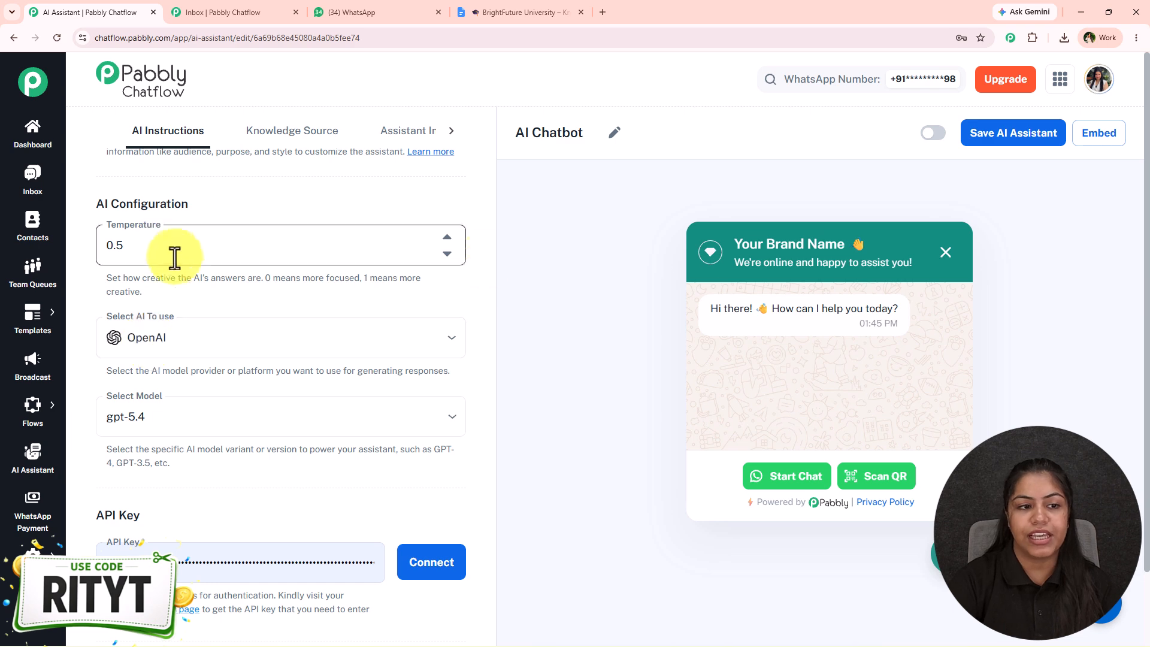
{"action": "left_click", "coordinate": [452, 254]}
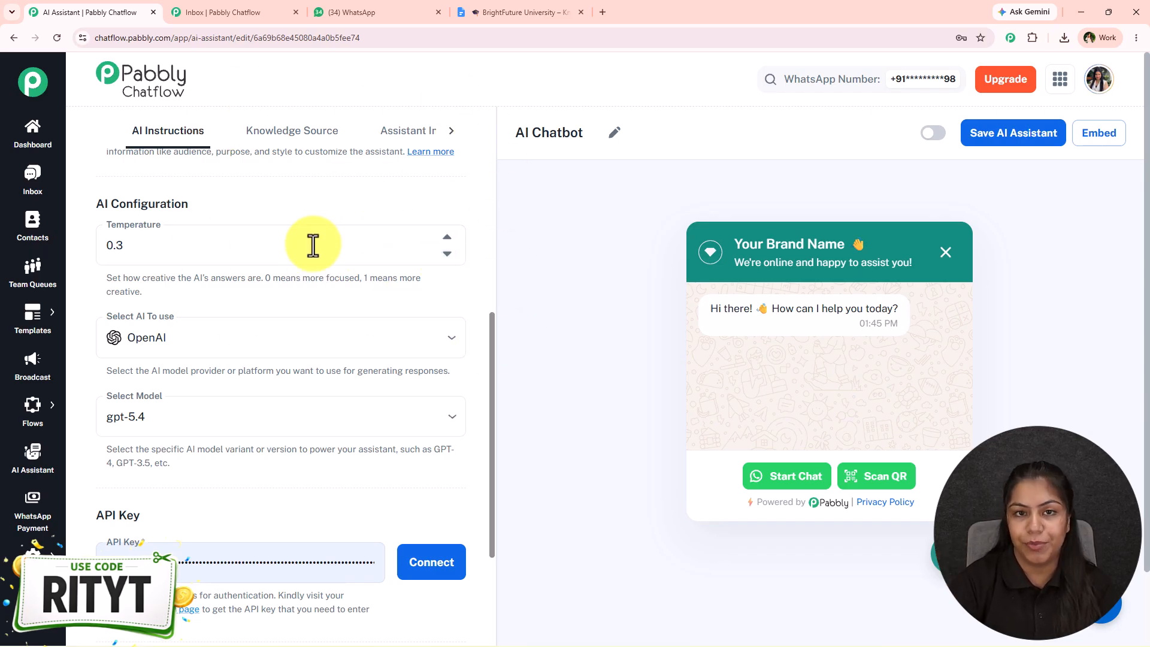
- Select OpenAI as the AI provider and keep gpt-5.4 as the model
{"action": "scroll", "coordinate": [323, 270], "scroll_direction": "down", "scroll_amount": 1}
{"action": "left_click", "coordinate": [183, 267]}
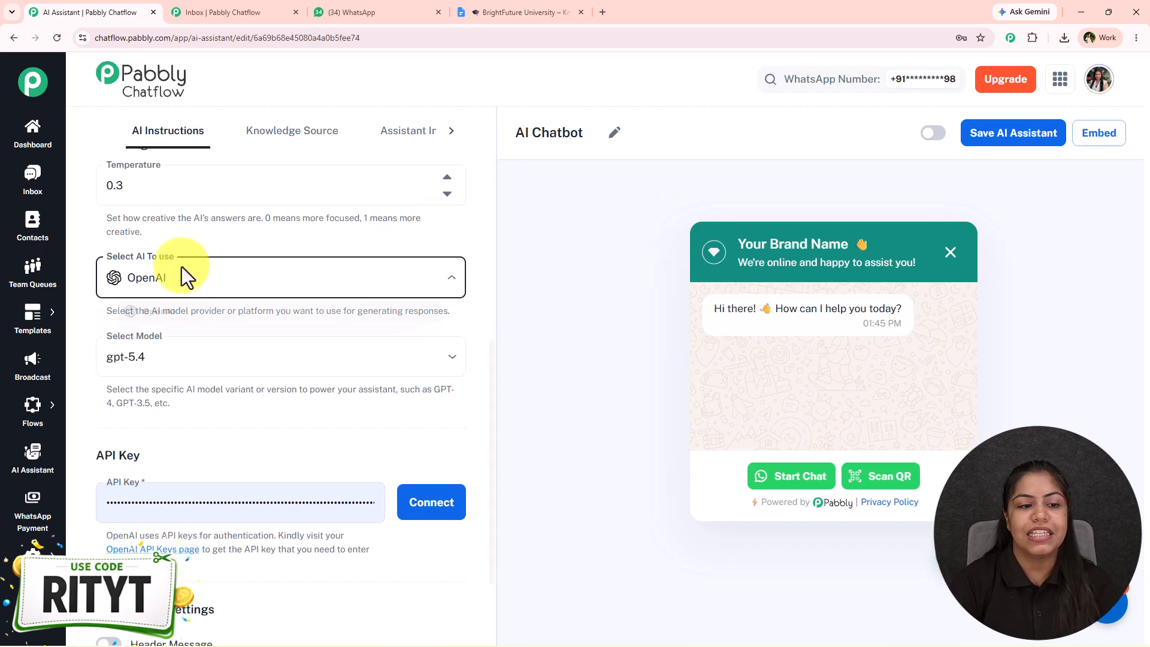
{"action": "left_click", "coordinate": [180, 317]}
{"action": "left_click", "coordinate": [164, 359]}
{"action": "left_click", "coordinate": [242, 313]}
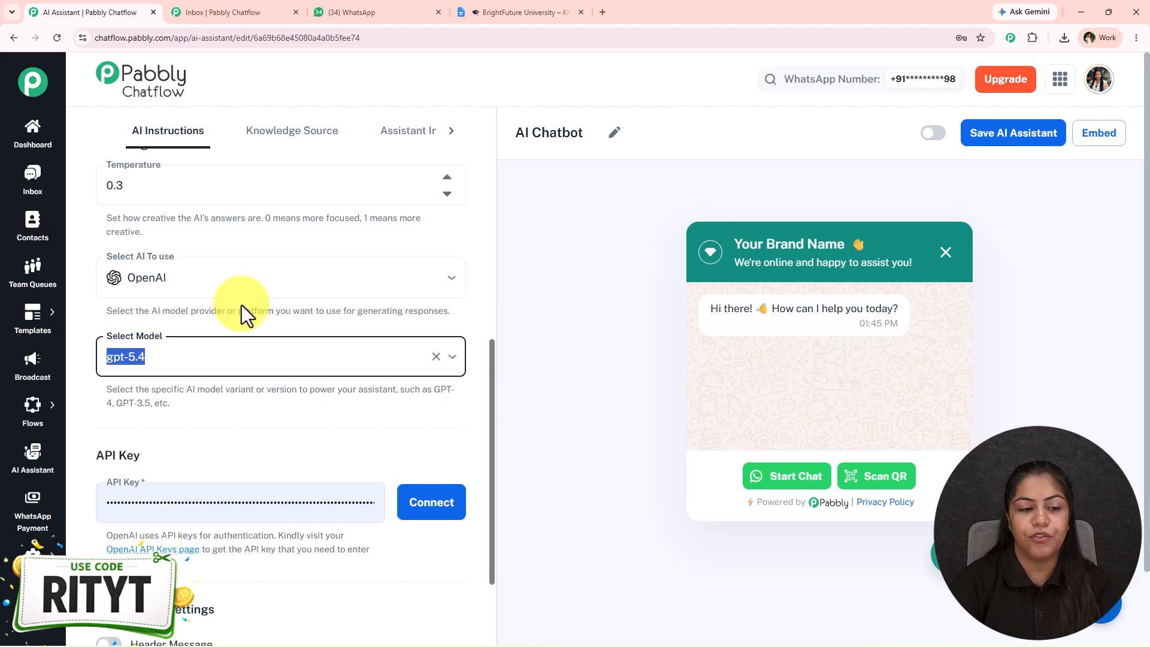
- Clear the API Key field and paste in the OpenAI API key
{"action": "scroll", "coordinate": [251, 308], "scroll_direction": "down", "scroll_amount": 4}
{"action": "left_click", "coordinate": [282, 269]}
{"action": "key", "text": "ctrl+a"}
{"action": "key", "text": "BackSpace"}
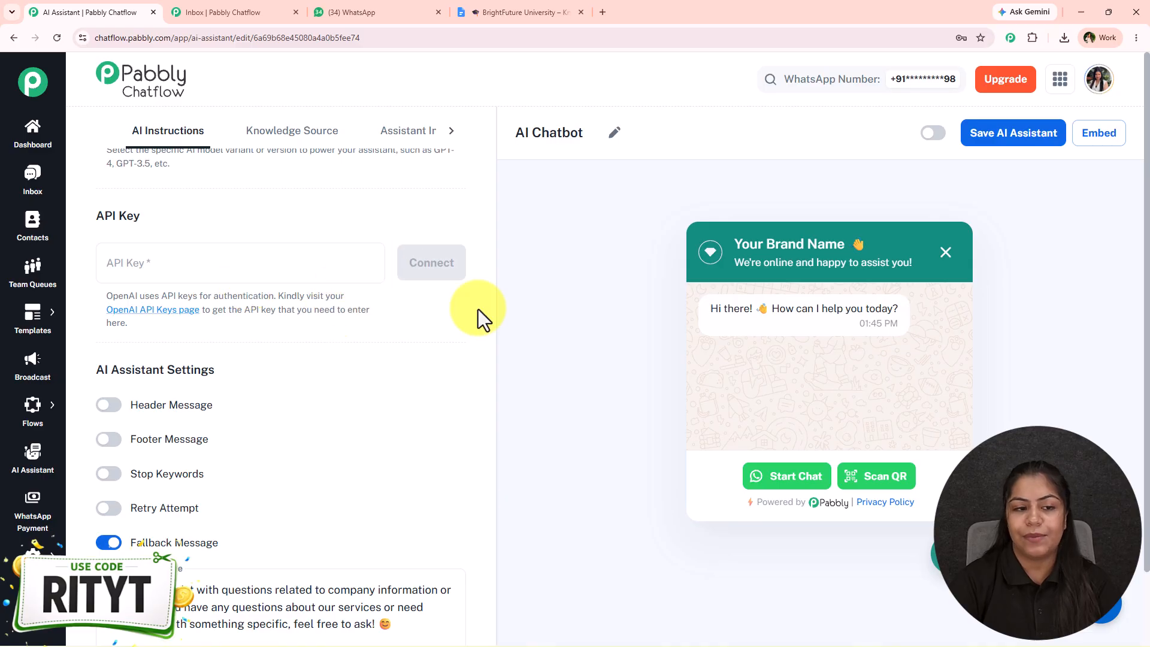
{"action": "key", "text": "ctrl+v"}
{"action": "scroll", "coordinate": [143, 251], "scroll_direction": "down", "scroll_amount": 1}
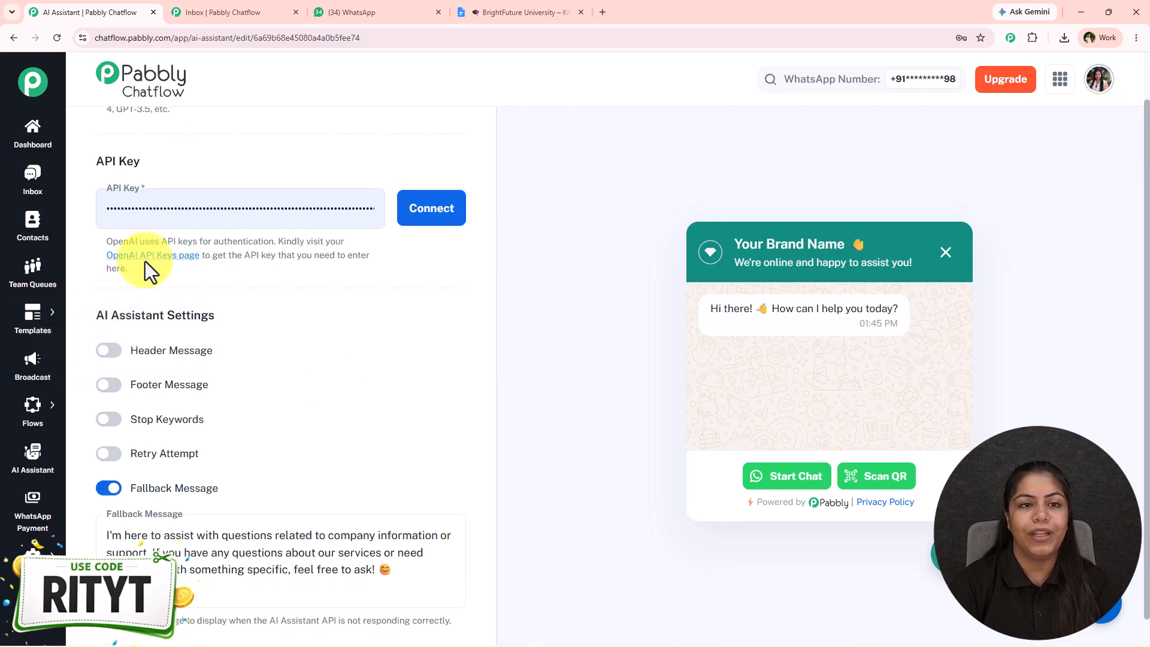
- Open the OpenAI API keys page with the saved account, view the form for creating a secret key, and cancel it
{"action": "left_click", "coordinate": [154, 263]}
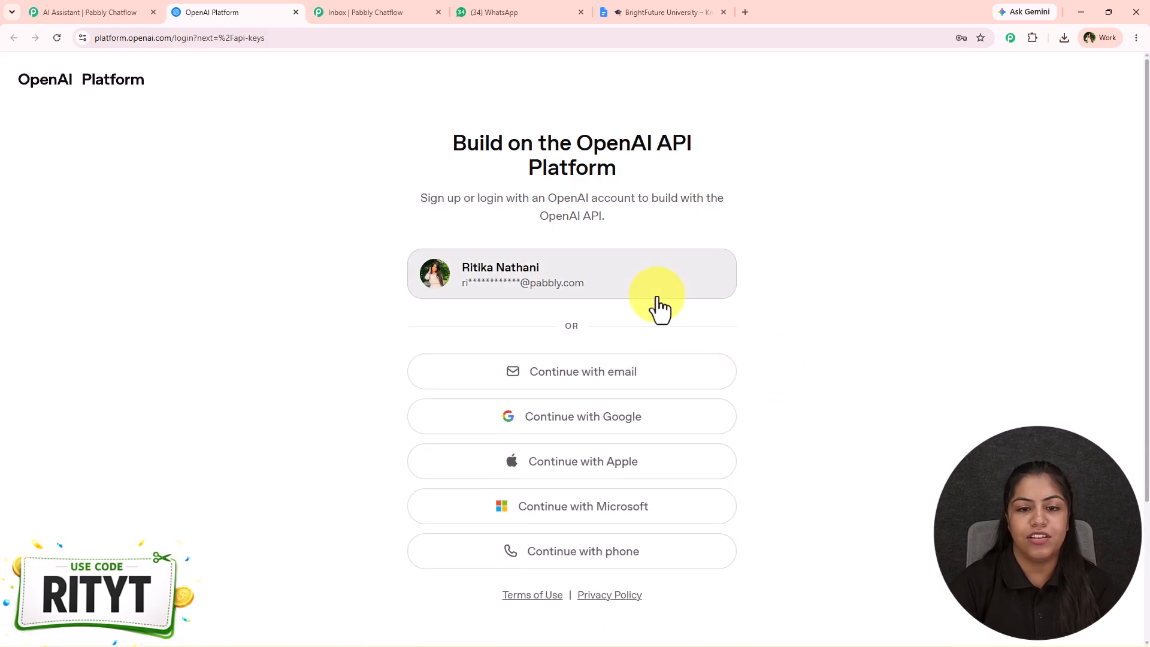
{"action": "left_click", "coordinate": [658, 308]}
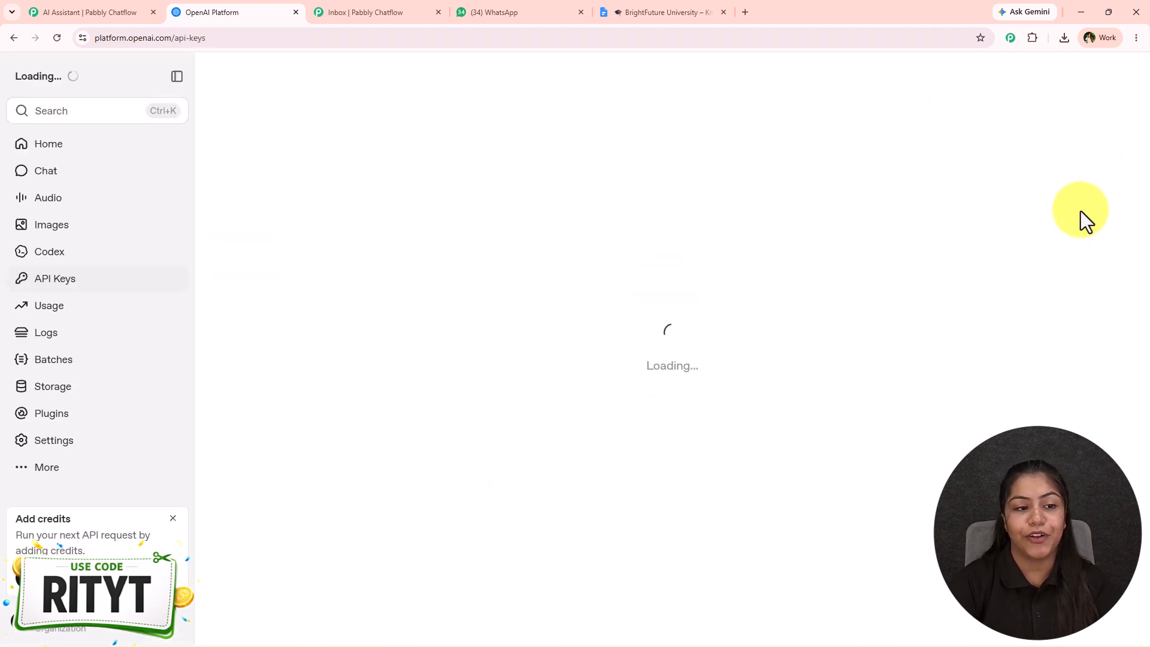
{"action": "left_click", "coordinate": [1102, 87]}
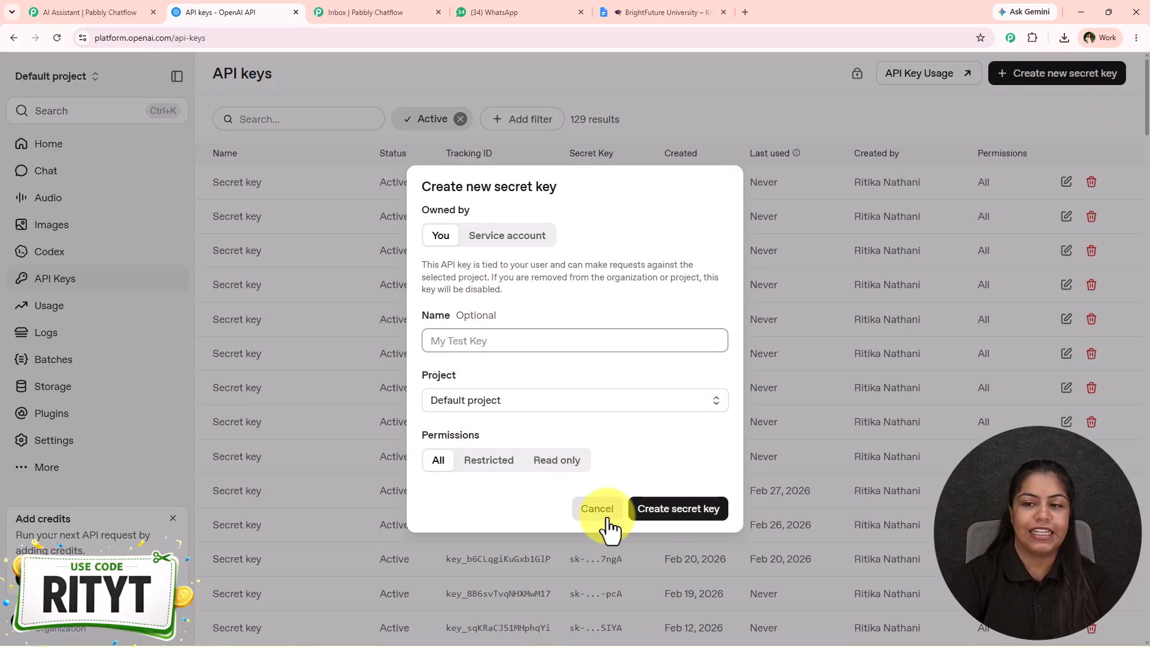
{"action": "left_click", "coordinate": [608, 520]}
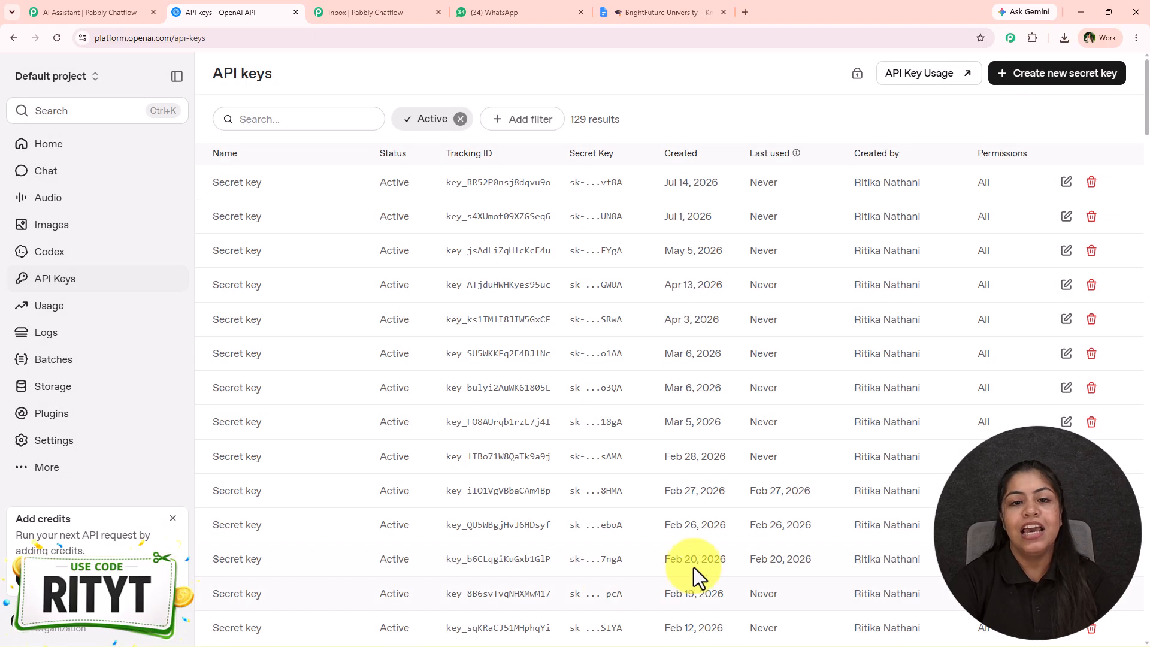
- Return to the Pabbly Chatflow assistant page and connect the entered OpenAI API key
{"action": "left_click", "coordinate": [69, 11]}
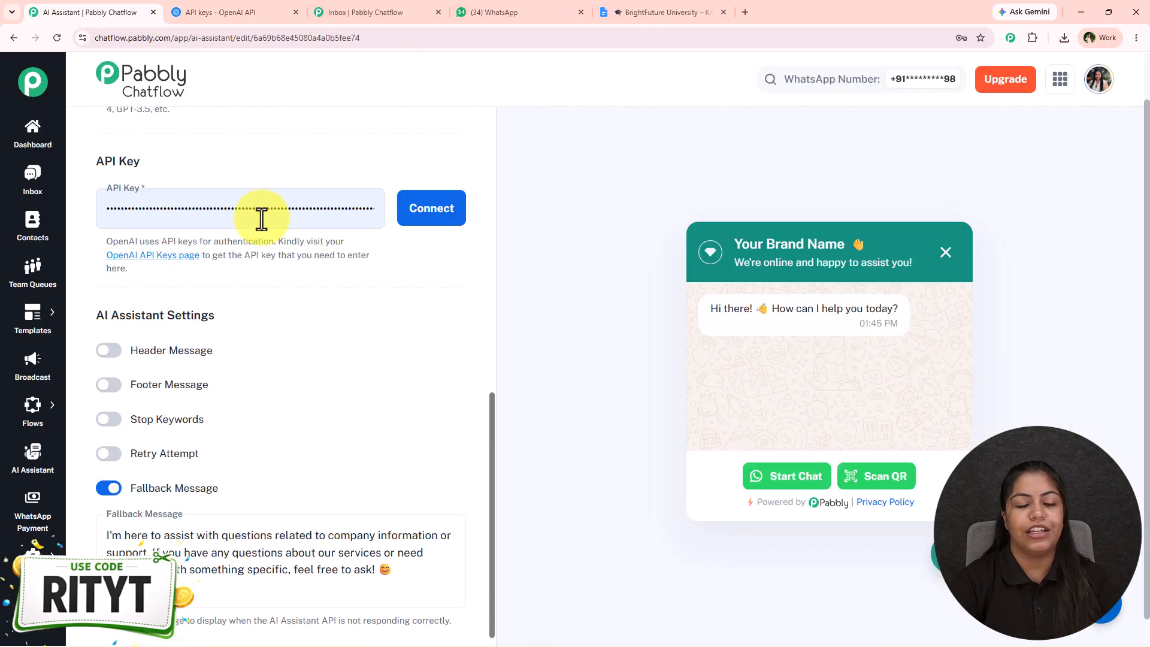
{"action": "left_click", "coordinate": [418, 208]}
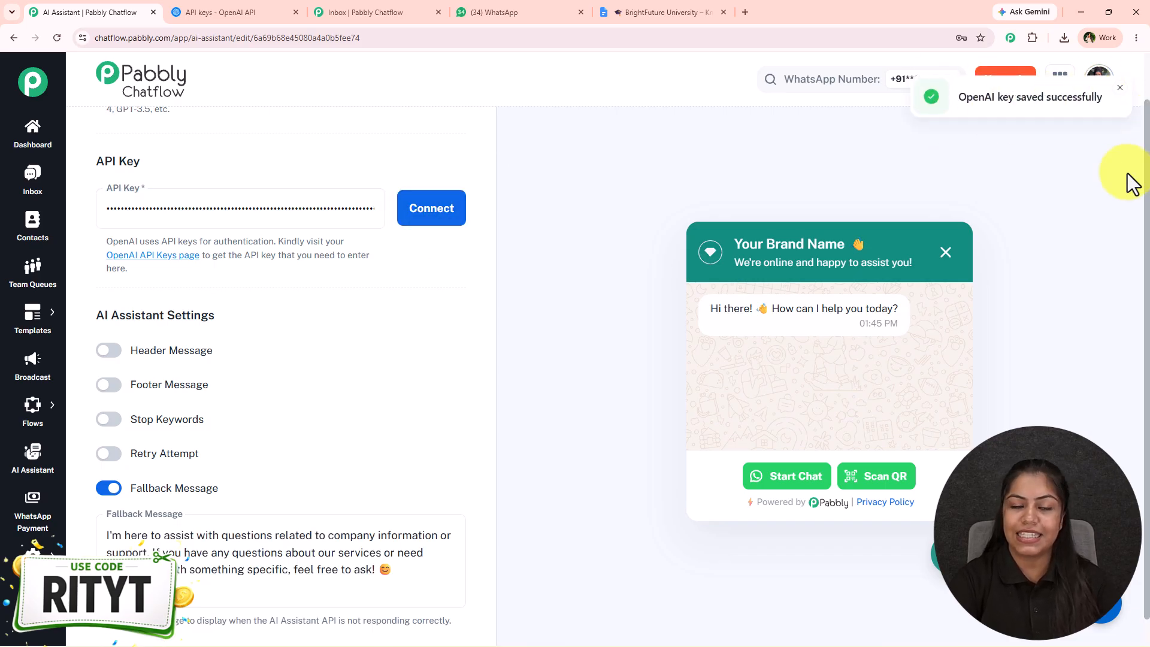
- Enable the header and footer message settings to view their text fields, and disable both again
{"action": "scroll", "coordinate": [410, 342], "scroll_direction": "down", "scroll_amount": 1}
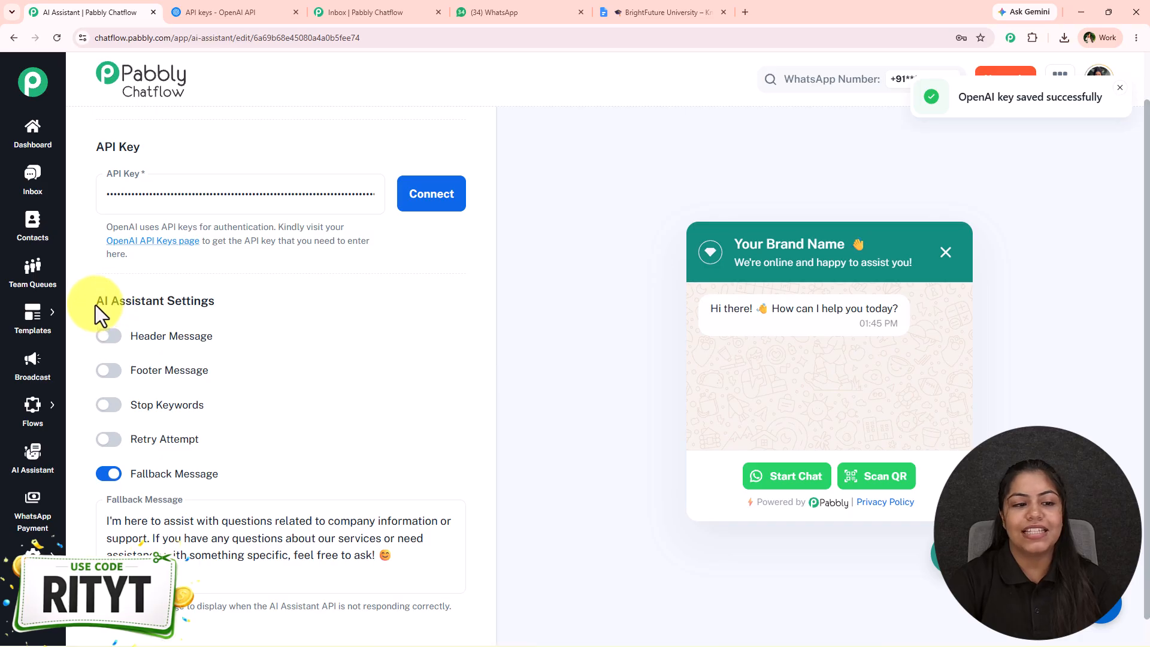
{"action": "left_click_drag", "start_coordinate": [96, 304], "coordinate": [256, 299]}
{"action": "left_click", "coordinate": [109, 336]}
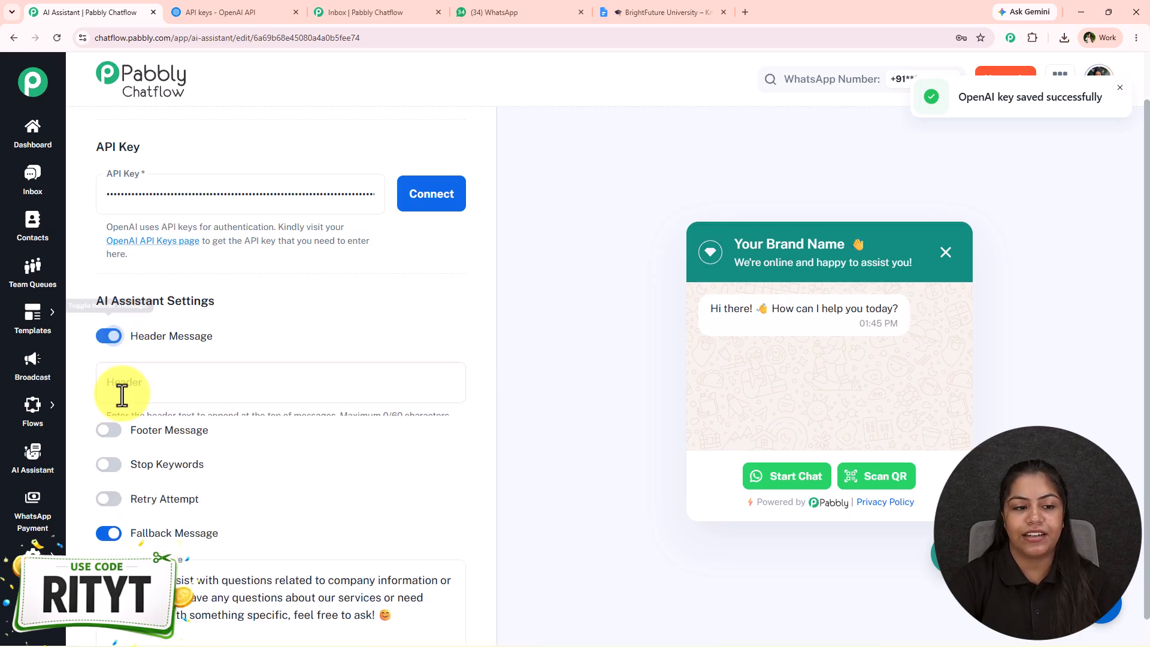
{"action": "left_click", "coordinate": [109, 463]}
{"action": "scroll", "coordinate": [377, 398], "scroll_direction": "down", "scroll_amount": 1}
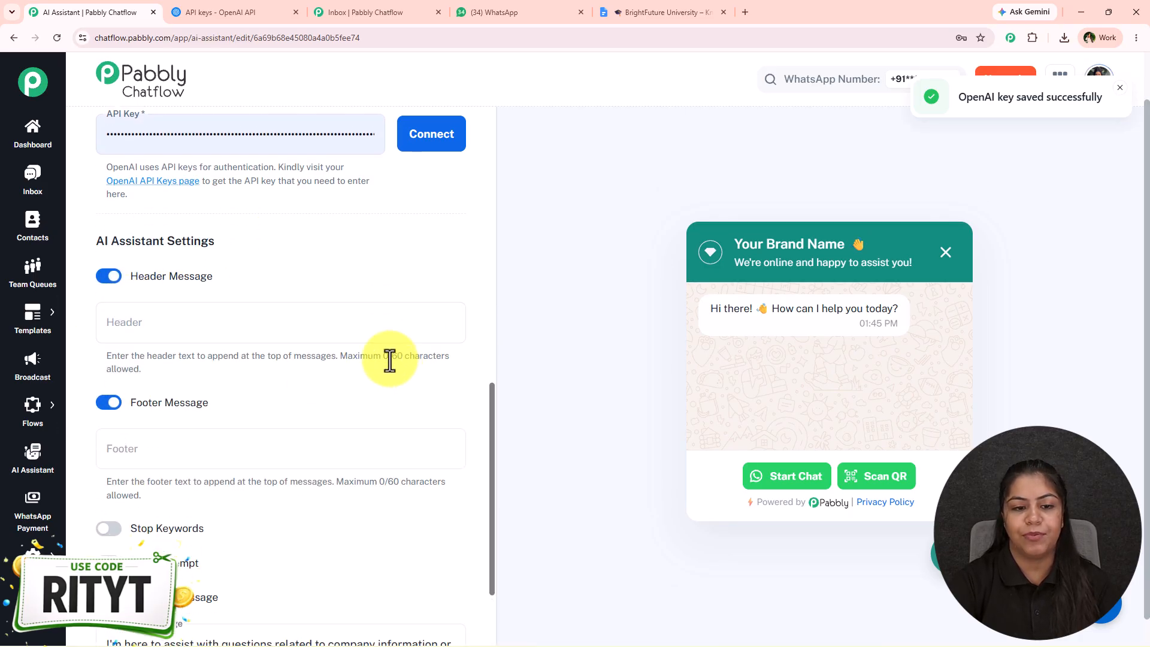
{"action": "left_click", "coordinate": [257, 333]}
{"action": "left_click", "coordinate": [243, 461]}
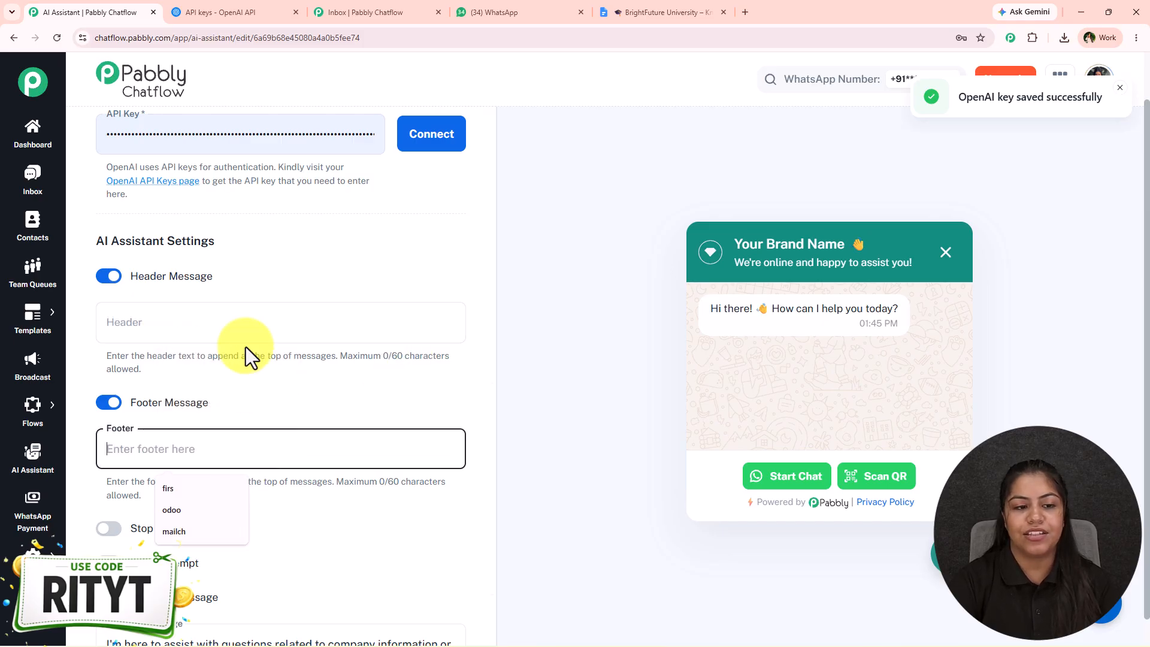
{"action": "left_click", "coordinate": [109, 277]}
{"action": "left_click", "coordinate": [121, 312]}
- Enable stop keywords for the assistant and add the keywords STOP, stop and Stop
{"action": "left_click", "coordinate": [110, 405]}
{"action": "scroll", "coordinate": [253, 354], "scroll_direction": "down", "scroll_amount": 2}
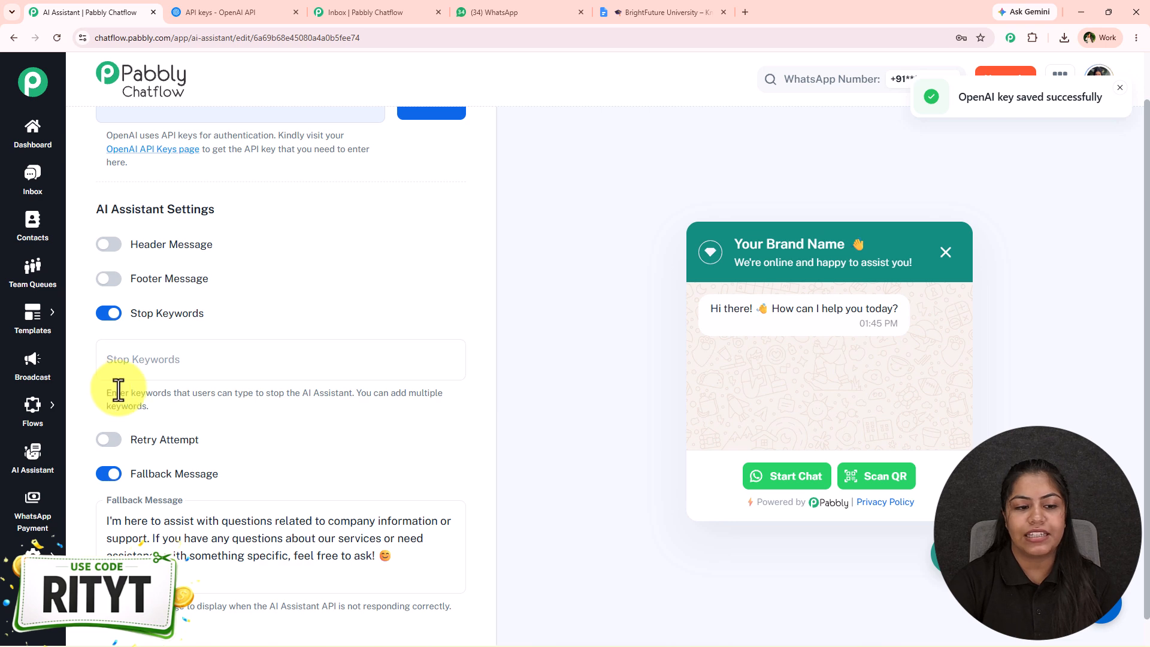
{"action": "left_click", "coordinate": [282, 375]}
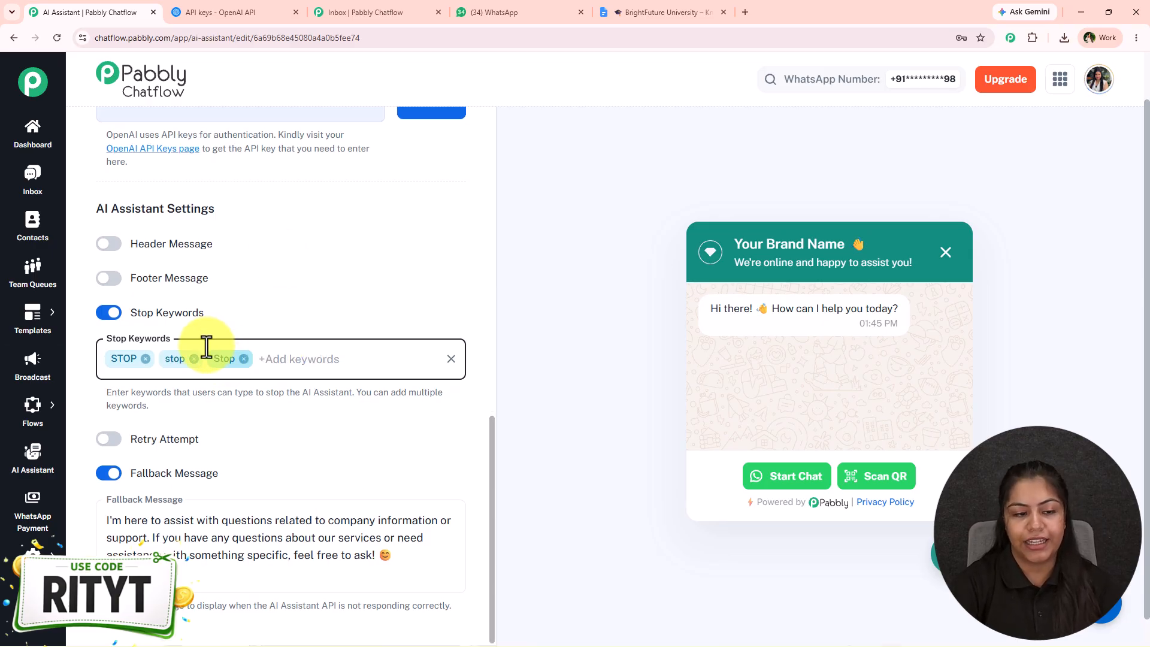
- Enable the retry attempt setting and set the number of retry attempts to 1
{"action": "scroll", "coordinate": [206, 341], "scroll_direction": "down", "scroll_amount": 1}
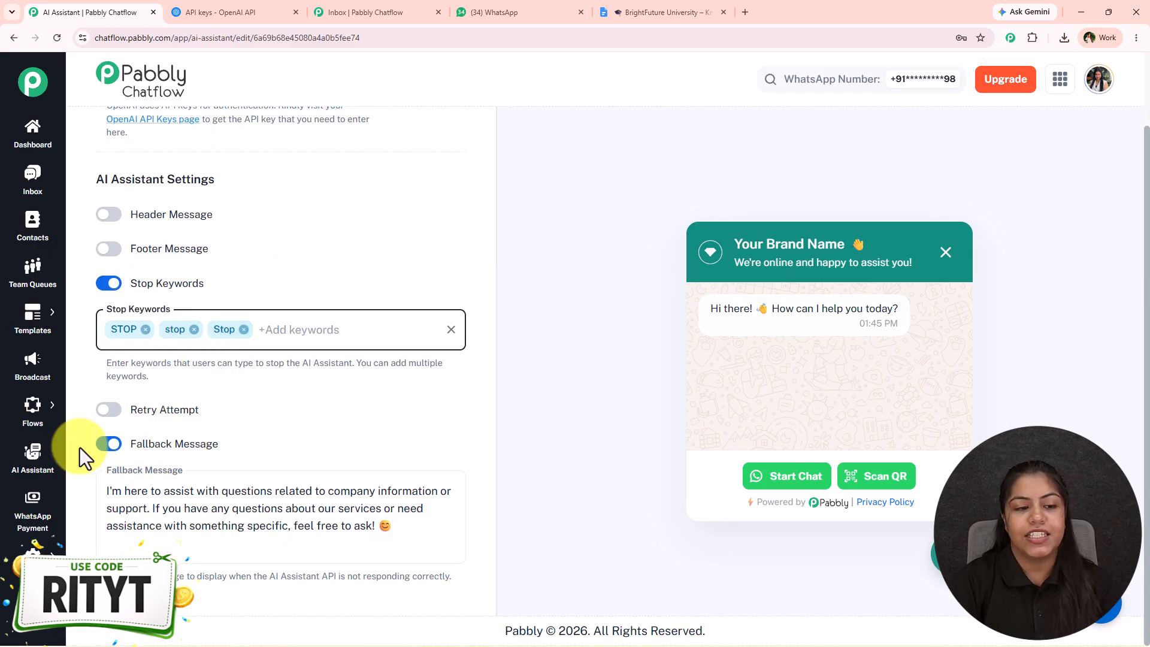
{"action": "left_click", "coordinate": [104, 414]}
{"action": "scroll", "coordinate": [115, 329], "scroll_direction": "down", "scroll_amount": 3}
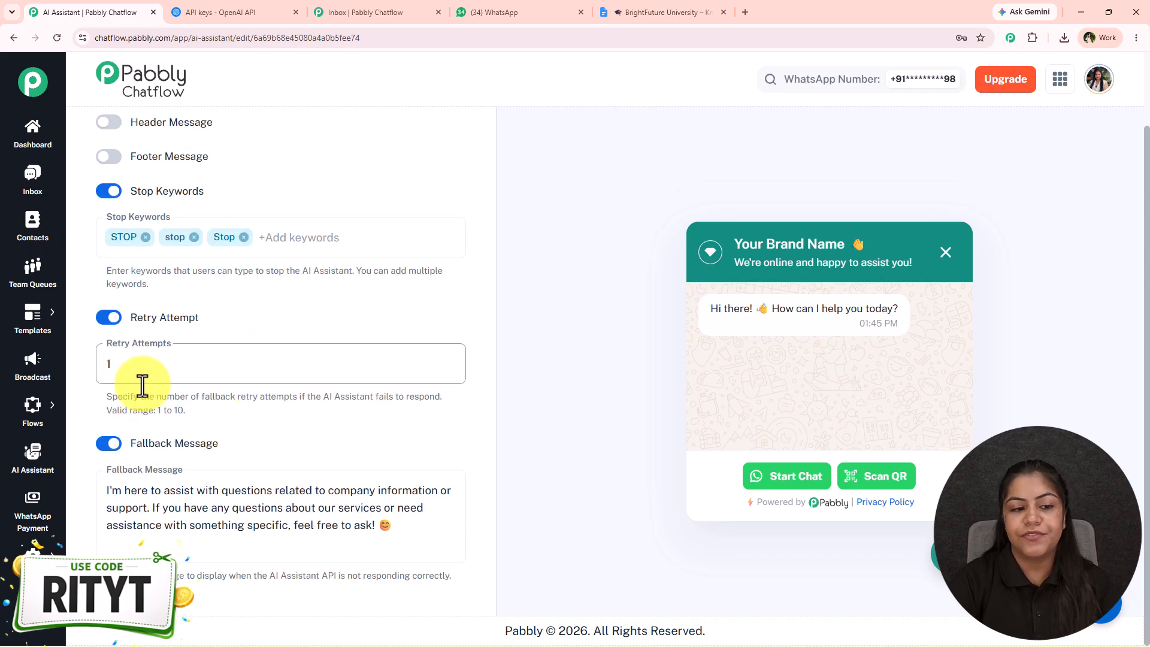
{"action": "left_click_drag", "start_coordinate": [352, 400], "coordinate": [397, 411]}
{"action": "left_click", "coordinate": [396, 411]}
{"action": "left_click", "coordinate": [197, 362]}
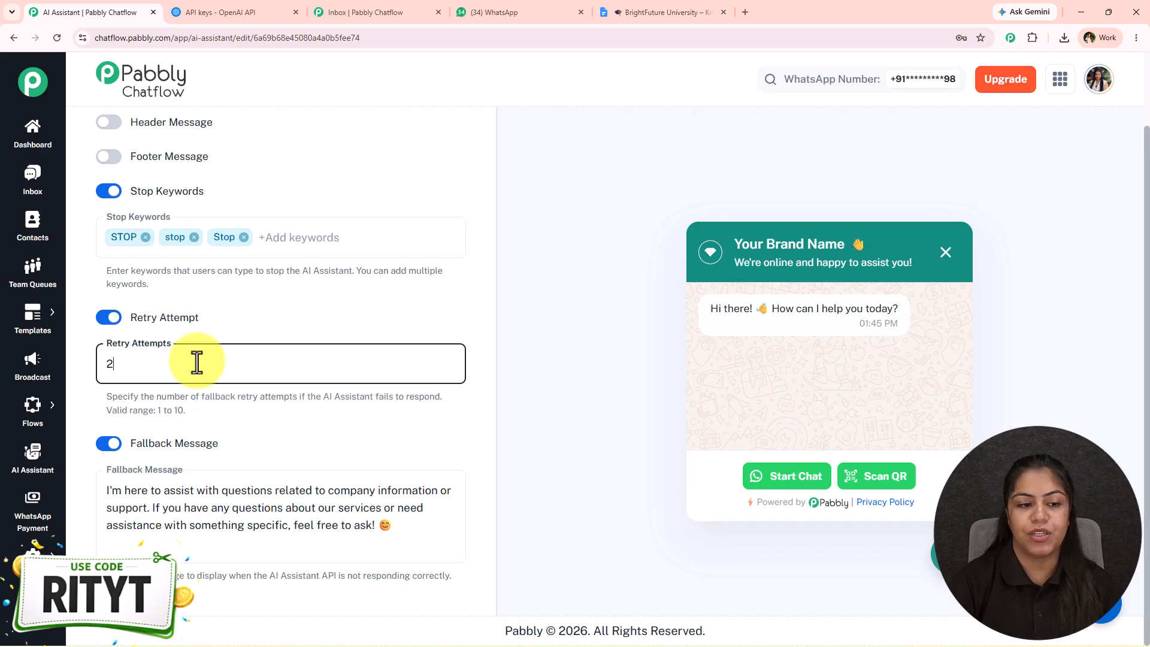
{"action": "key", "text": "BackSpace"}
{"action": "type", "text": "1"}
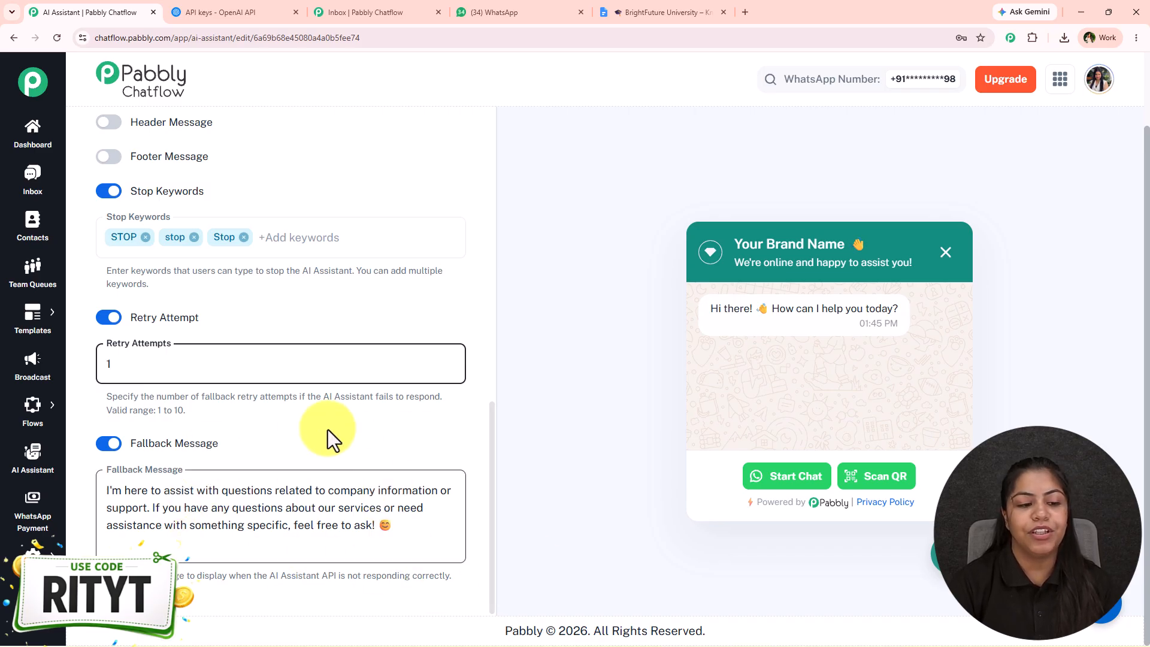
- Extend the end of the fallback message so it directs users to ask at the support e-mail address
{"action": "left_click_drag", "start_coordinate": [97, 570], "coordinate": [380, 577]}
{"action": "left_click", "coordinate": [264, 576]}
{"action": "left_click", "coordinate": [381, 576]}
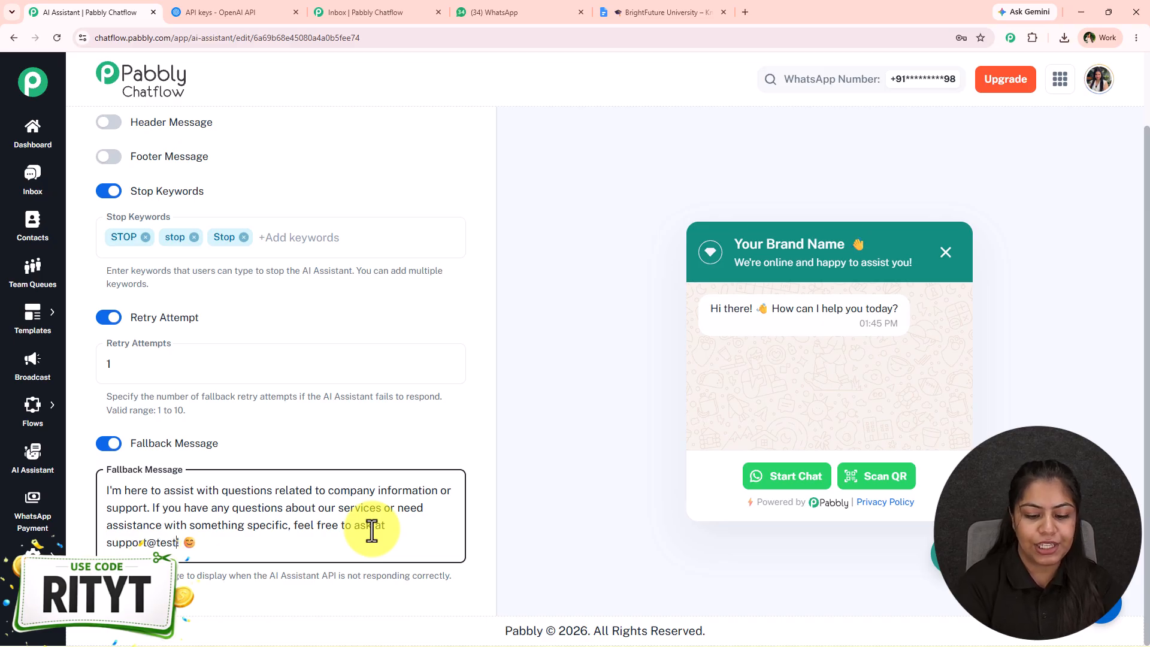
{"action": "scroll", "coordinate": [336, 530], "scroll_direction": "up", "scroll_amount": 4}
{"action": "scroll", "coordinate": [329, 515], "scroll_direction": "down", "scroll_amount": 4}
- Open the assistant's knowledge source settings and review the BrightFuture University – Knowledge Base document in Google Docs
{"action": "scroll", "coordinate": [218, 466], "scroll_direction": "up", "scroll_amount": 20}
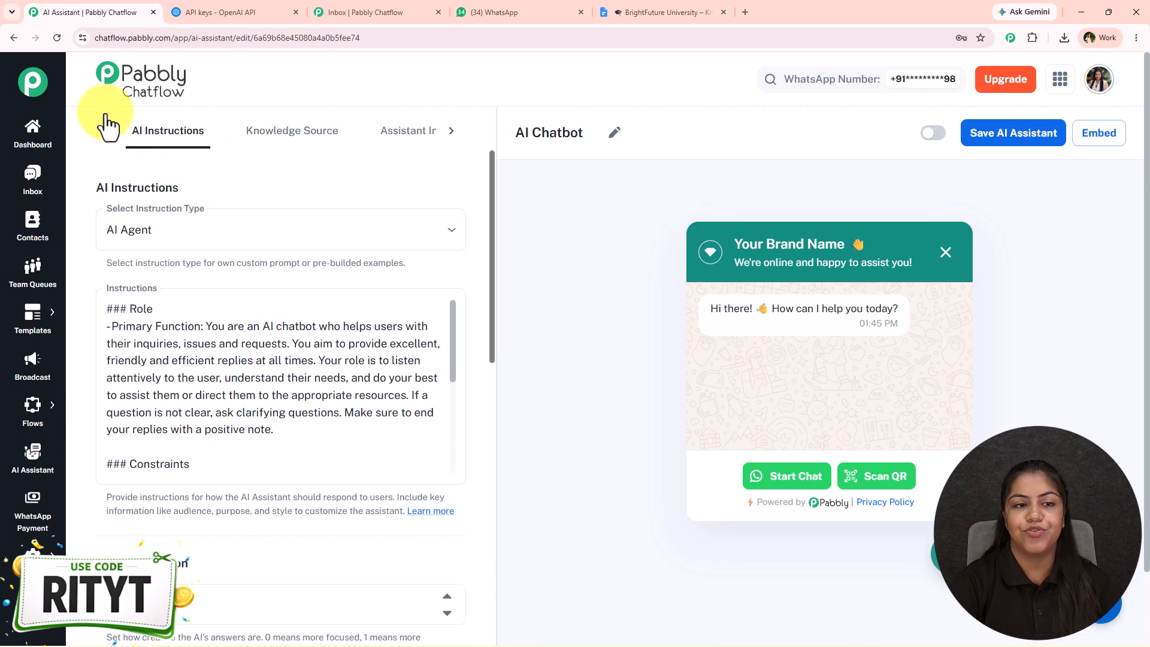
{"action": "left_click", "coordinate": [271, 133]}
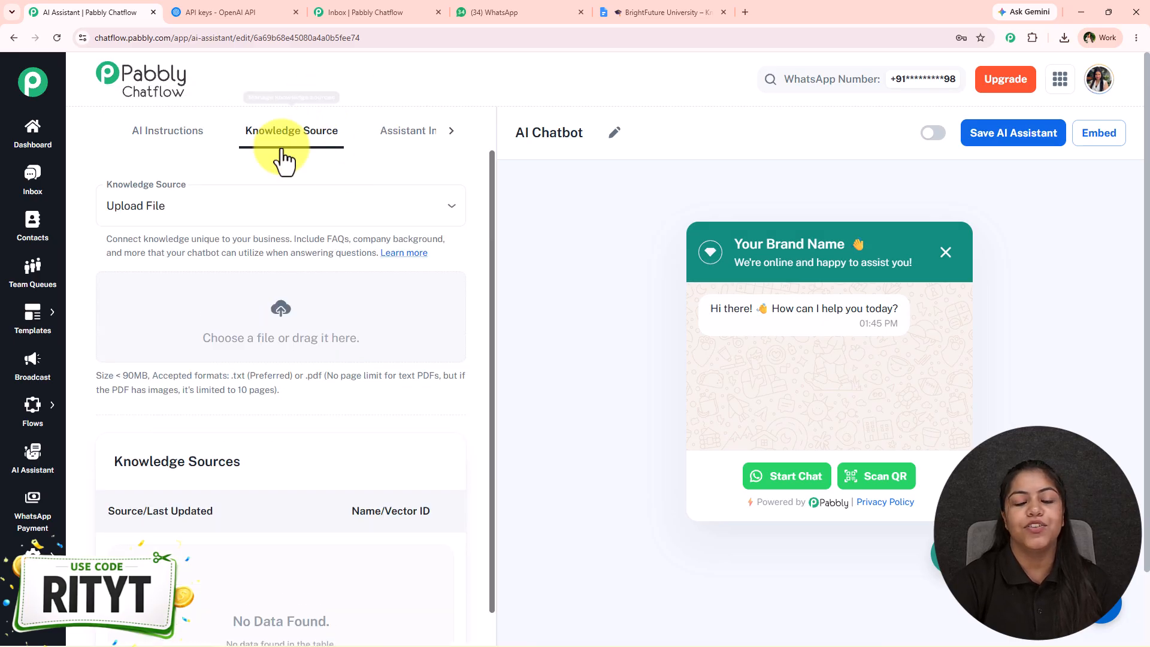
{"action": "left_click", "coordinate": [655, 12]}
{"action": "scroll", "coordinate": [364, 361], "scroll_direction": "down", "scroll_amount": 15}
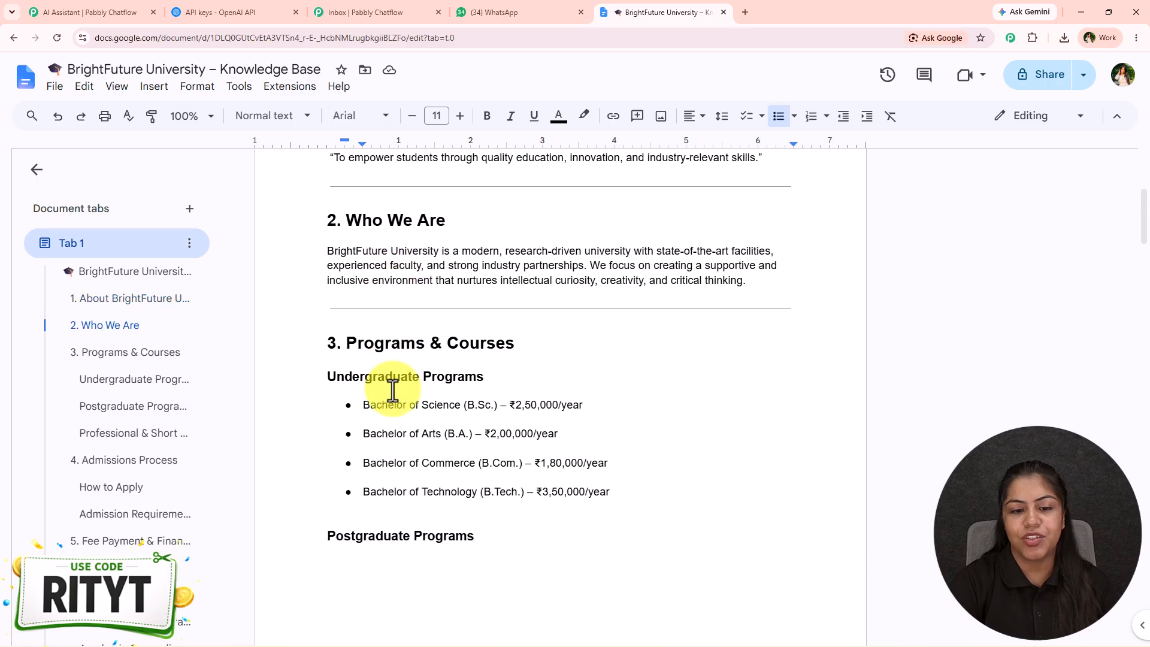
{"action": "scroll", "coordinate": [384, 360], "scroll_direction": "up", "scroll_amount": 15}
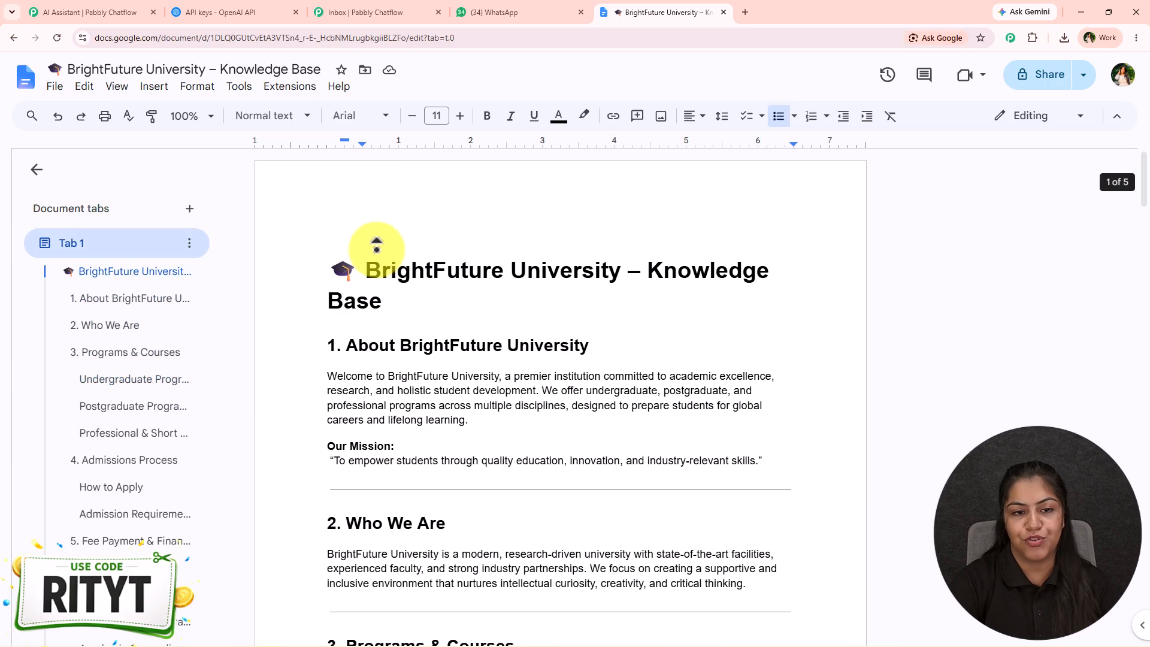
- Switch back to Pabbly Chatflow and open the knowledge base file picker for the assistant's knowledge source
{"action": "left_click", "coordinate": [81, 11]}
{"action": "left_click", "coordinate": [282, 311]}
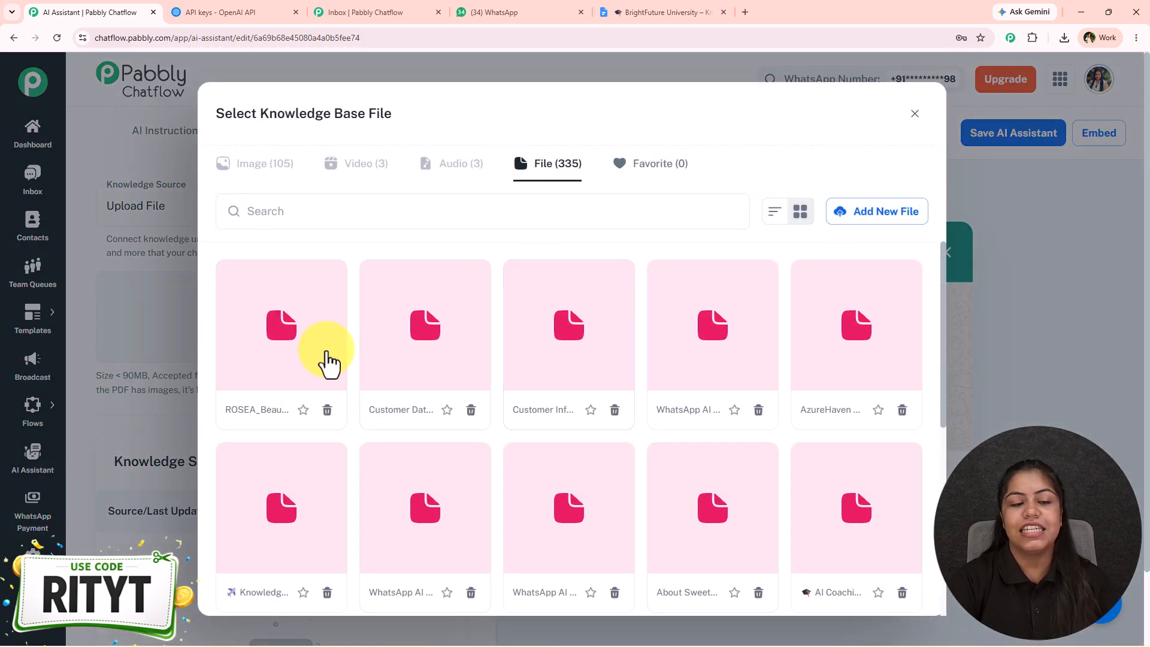
{"action": "left_click", "coordinate": [891, 213]}
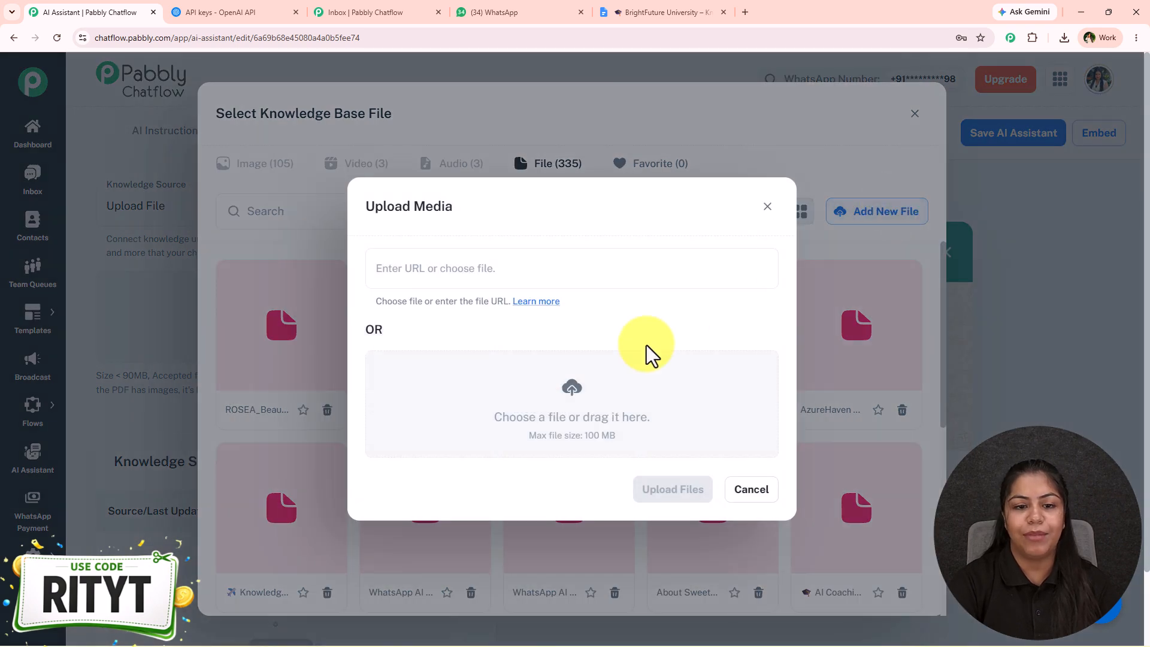
{"action": "left_click", "coordinate": [583, 397]}
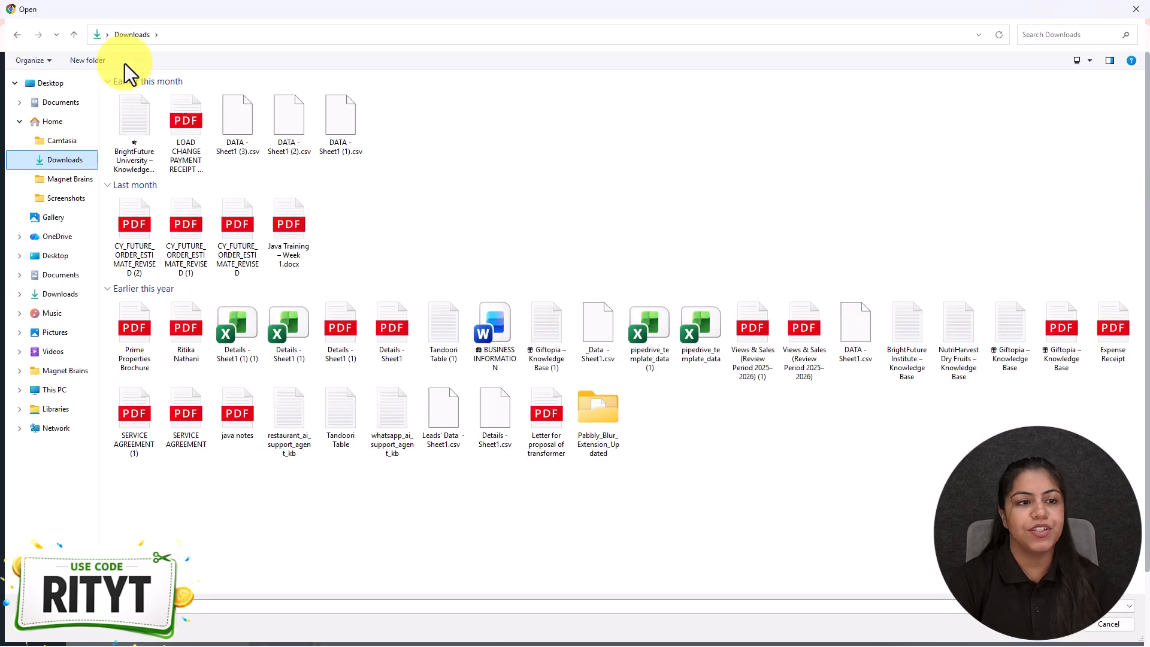
{"action": "double_click", "coordinate": [142, 131]}
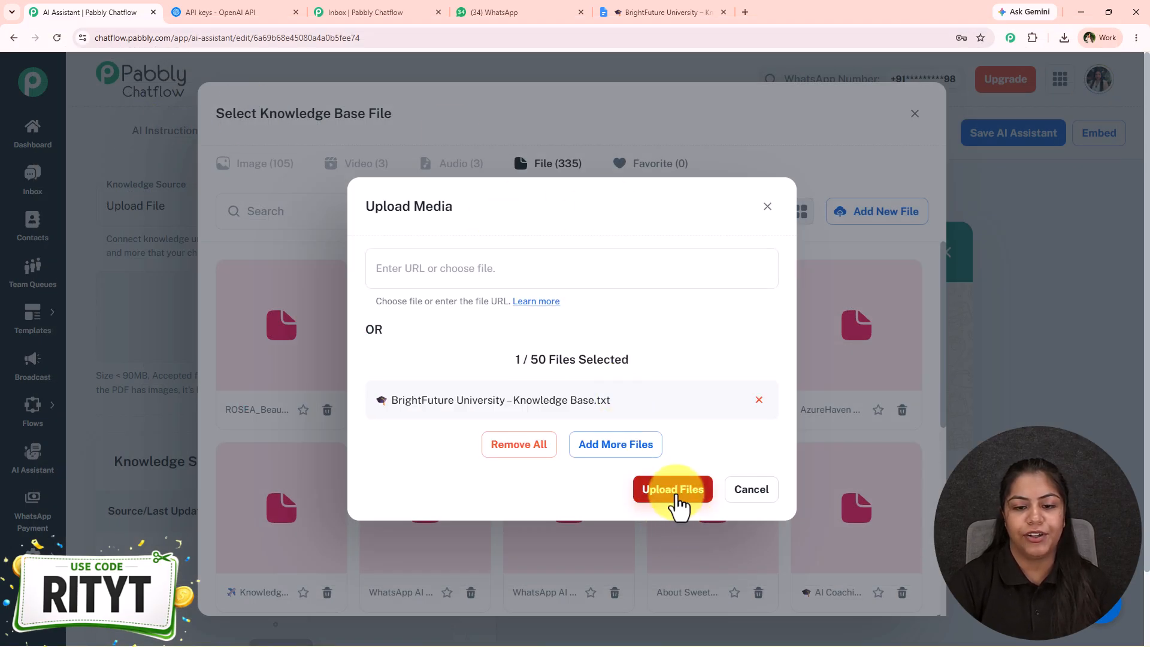
{"action": "left_click", "coordinate": [733, 490]}
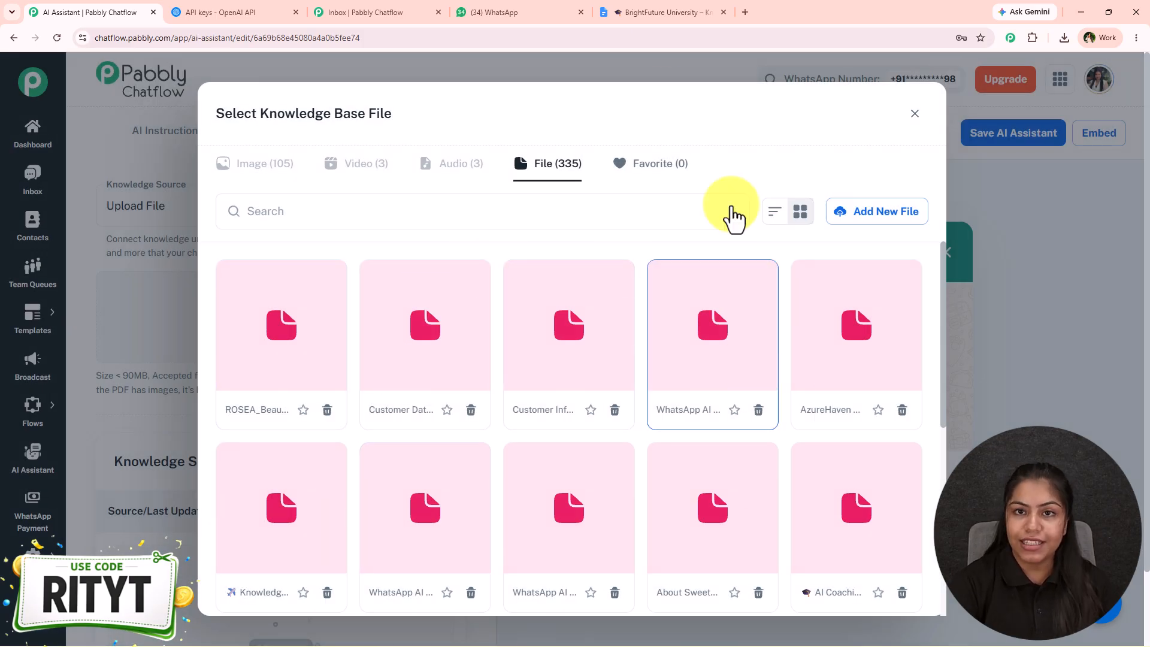
- Review the programs and fees in the knowledge base document in Google Docs, along with its Plain Text (.txt) download format
{"action": "left_click", "coordinate": [626, 1]}
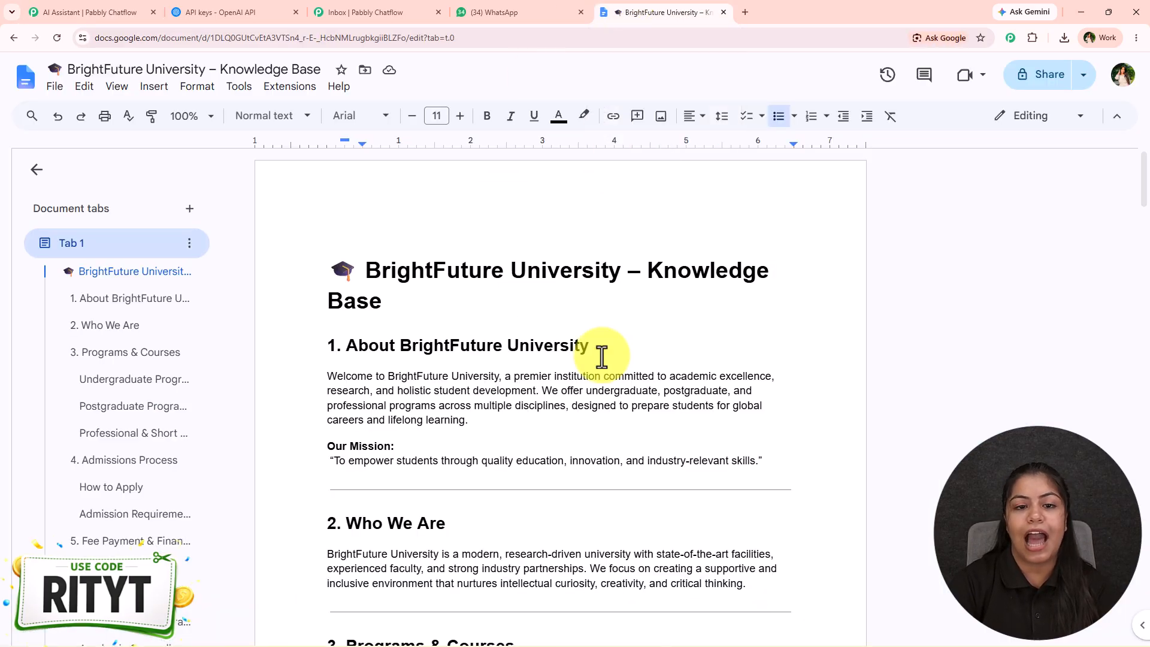
{"action": "scroll", "coordinate": [659, 371], "scroll_direction": "down", "scroll_amount": 5}
{"action": "scroll", "coordinate": [654, 390], "scroll_direction": "down", "scroll_amount": 2}
{"action": "left_click_drag", "start_coordinate": [631, 321], "coordinate": [336, 192]}
{"action": "left_click", "coordinate": [473, 256]}
{"action": "scroll", "coordinate": [470, 405], "scroll_direction": "down", "scroll_amount": 1}
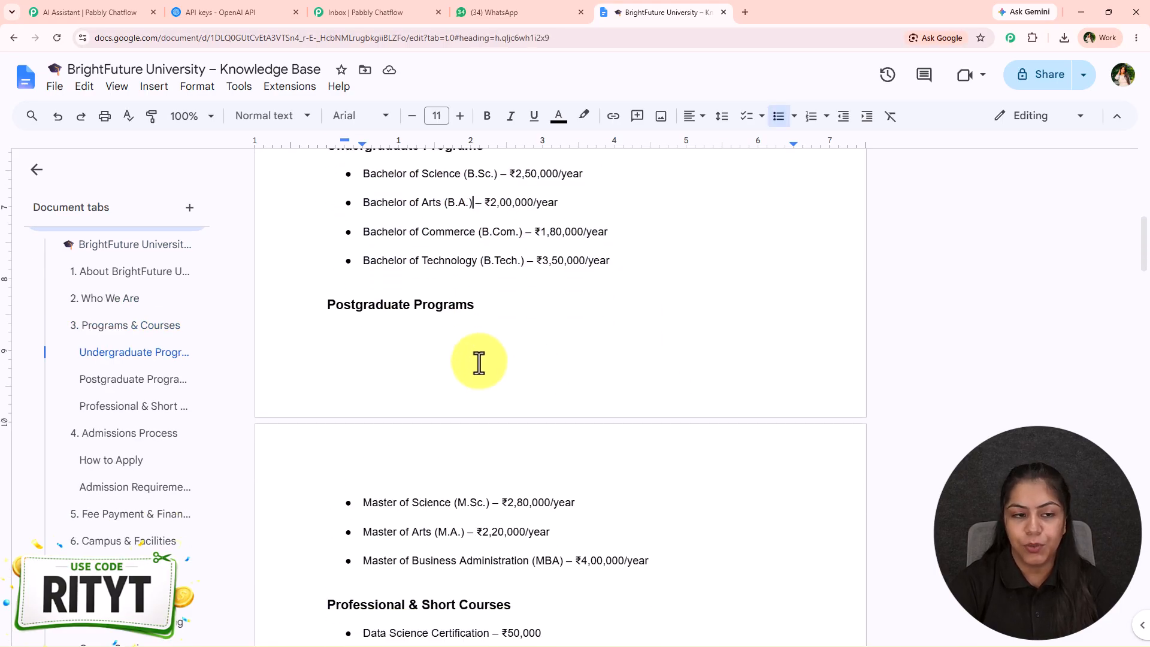
{"action": "left_click", "coordinate": [55, 87]}
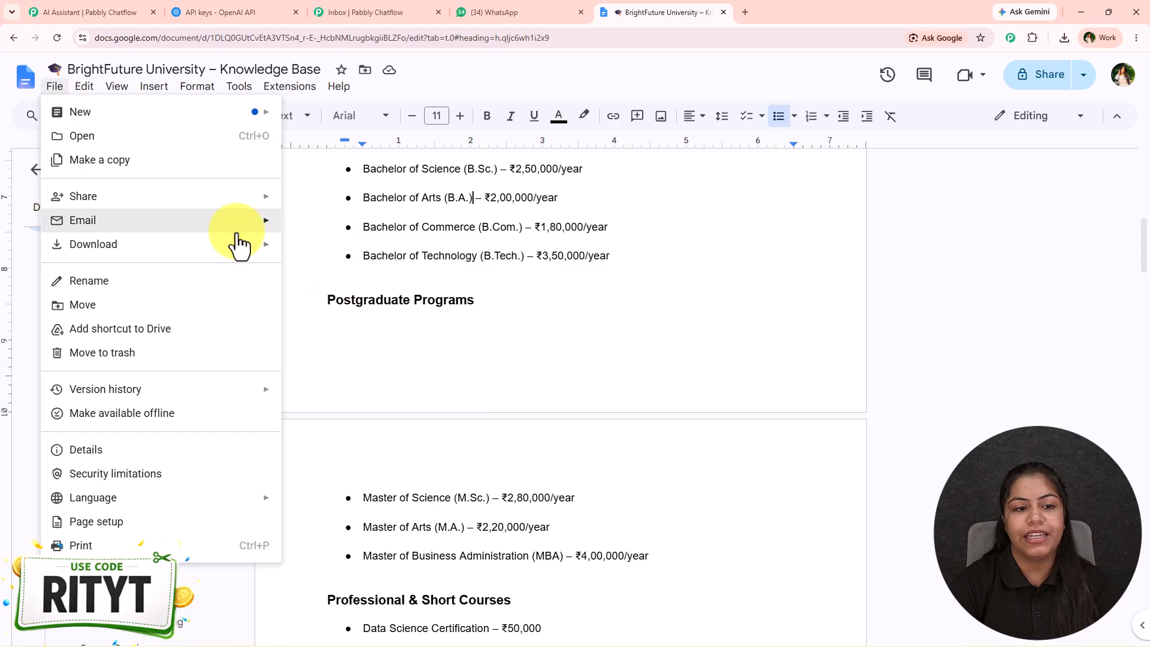
{"action": "mouse_move", "coordinate": [239, 254]}
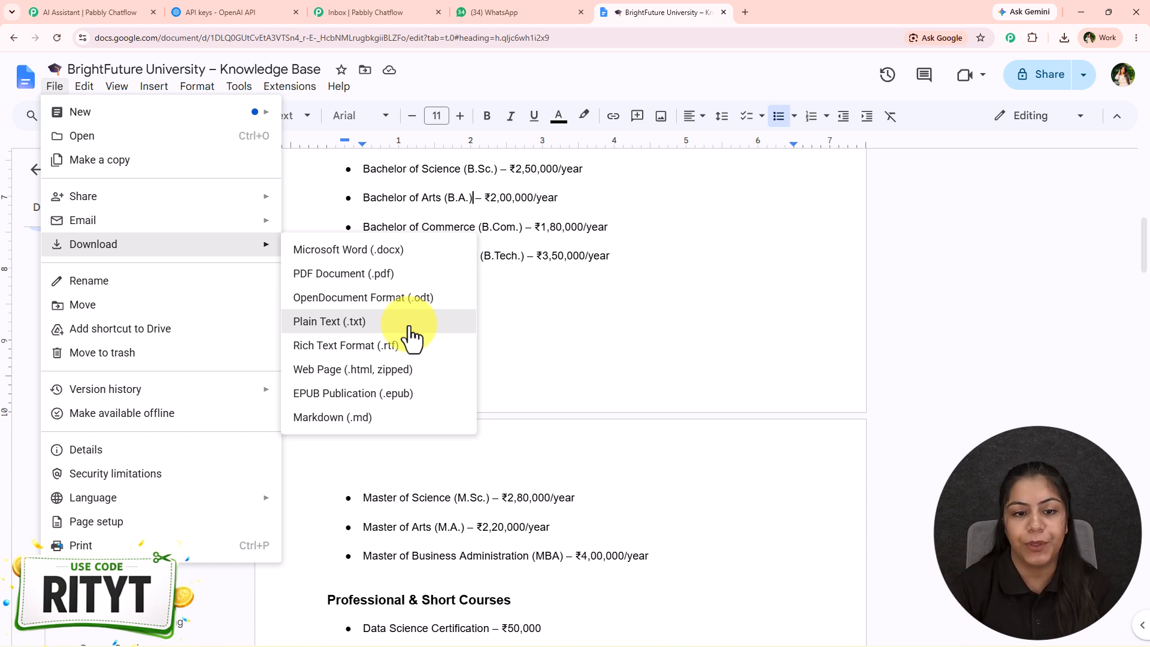
{"action": "left_click", "coordinate": [409, 324]}
{"action": "left_click", "coordinate": [479, 11]}
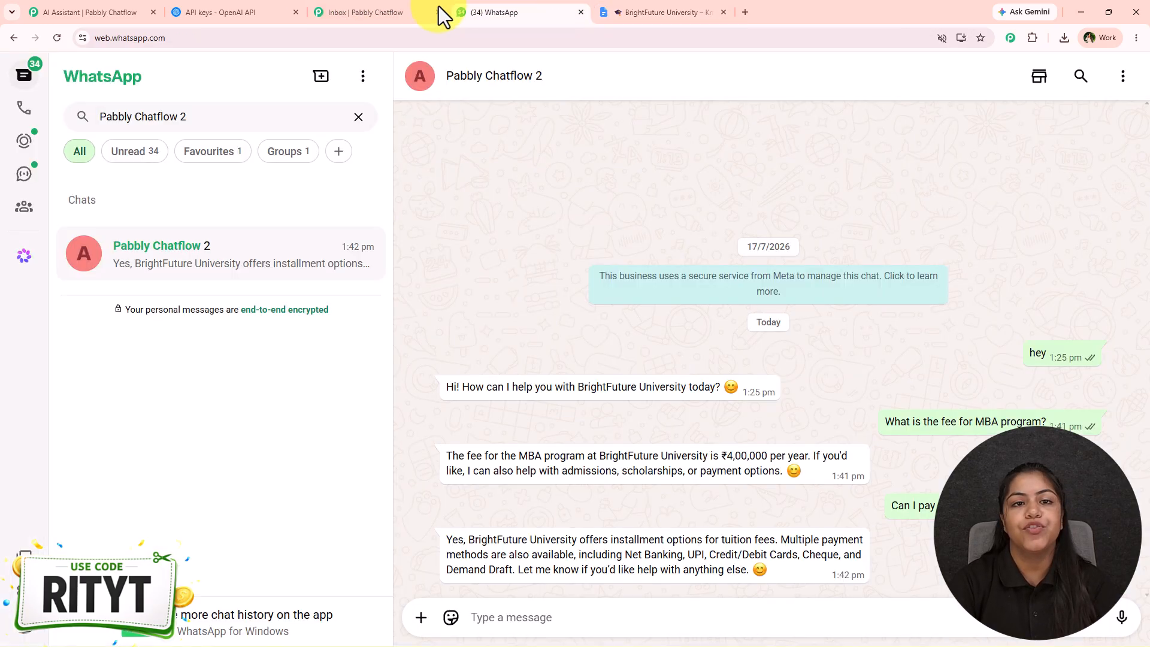
- Return to Pabbly Chatflow and upload the BrightFuture University – Knowledge Base.txt file from Downloads to the file library
{"action": "left_click", "coordinate": [102, 10]}
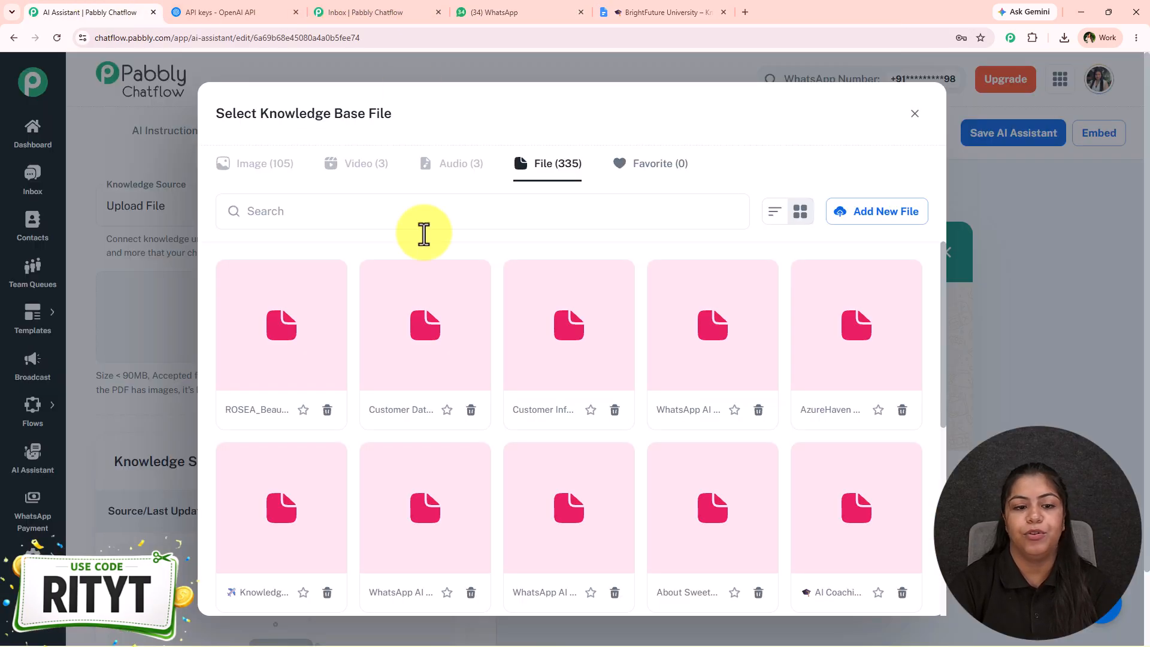
{"action": "scroll", "coordinate": [541, 379], "scroll_direction": "down", "scroll_amount": 5}
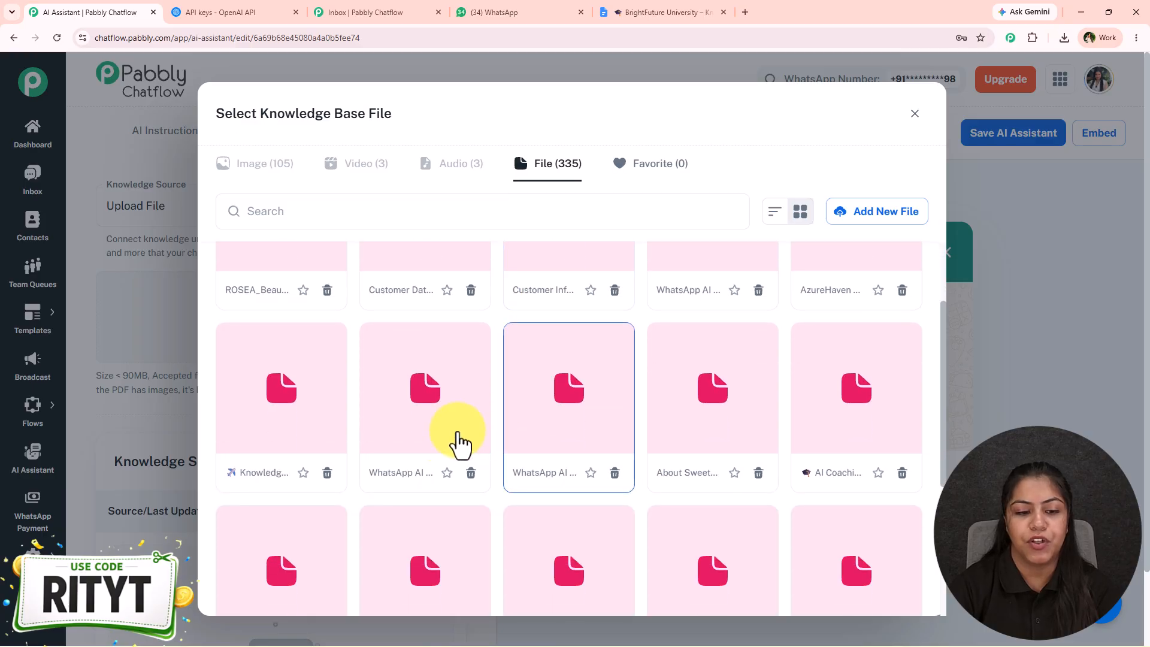
{"action": "scroll", "coordinate": [389, 515], "scroll_direction": "down", "scroll_amount": 1}
{"action": "scroll", "coordinate": [384, 533], "scroll_direction": "up", "scroll_amount": 6}
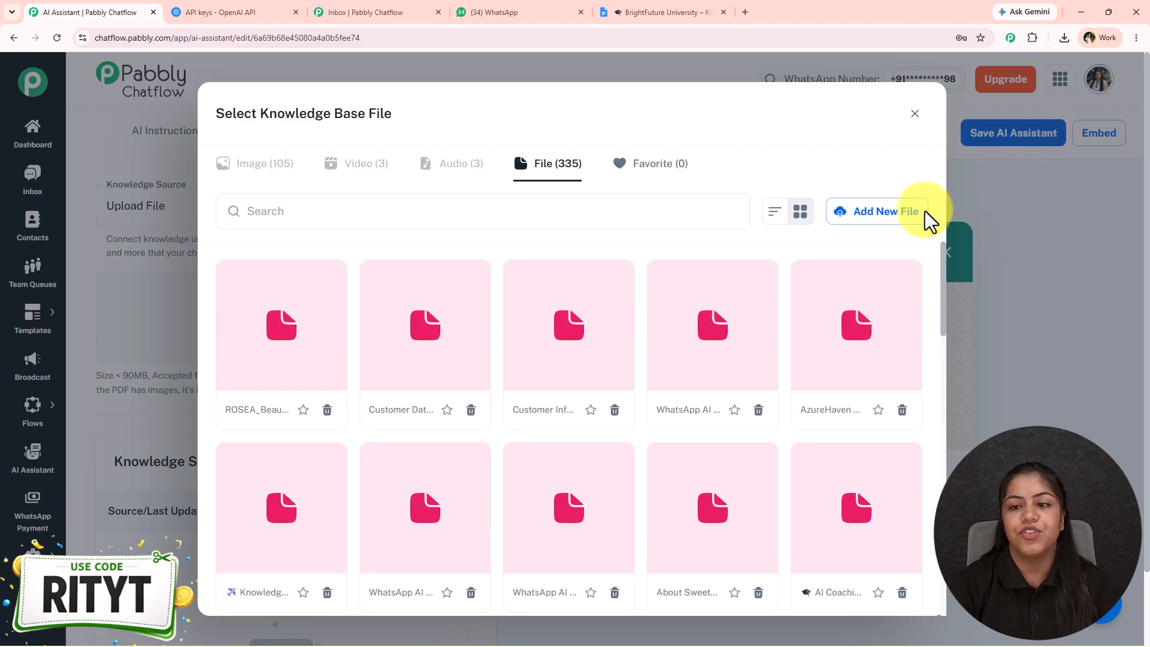
{"action": "left_click", "coordinate": [874, 213]}
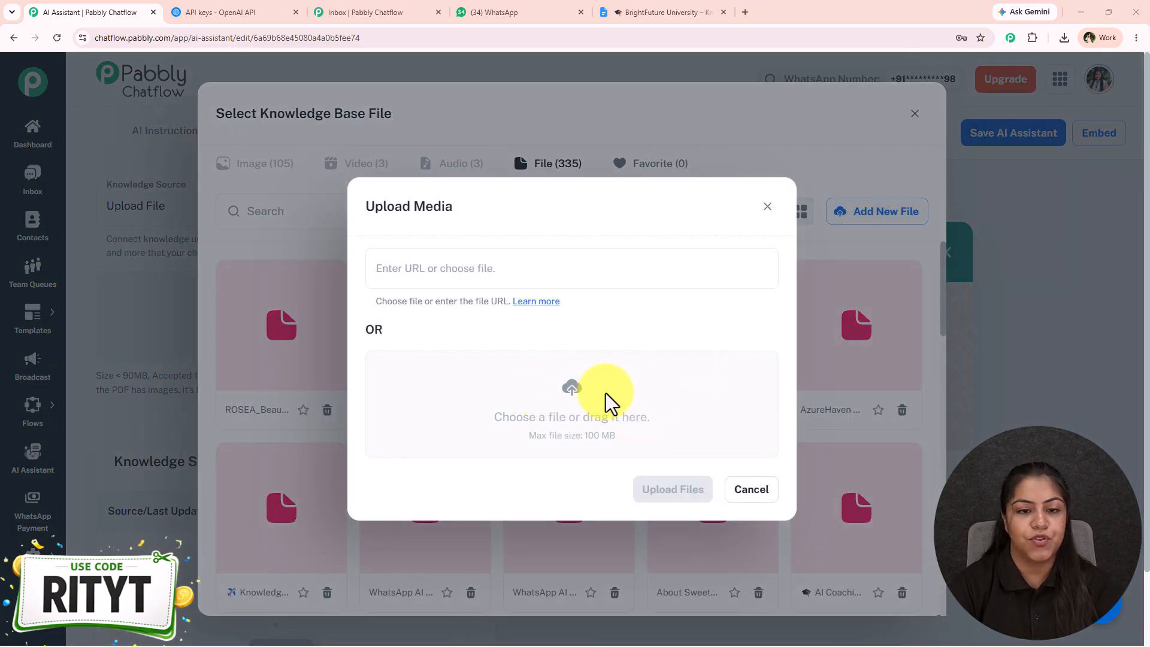
{"action": "left_click", "coordinate": [606, 400]}
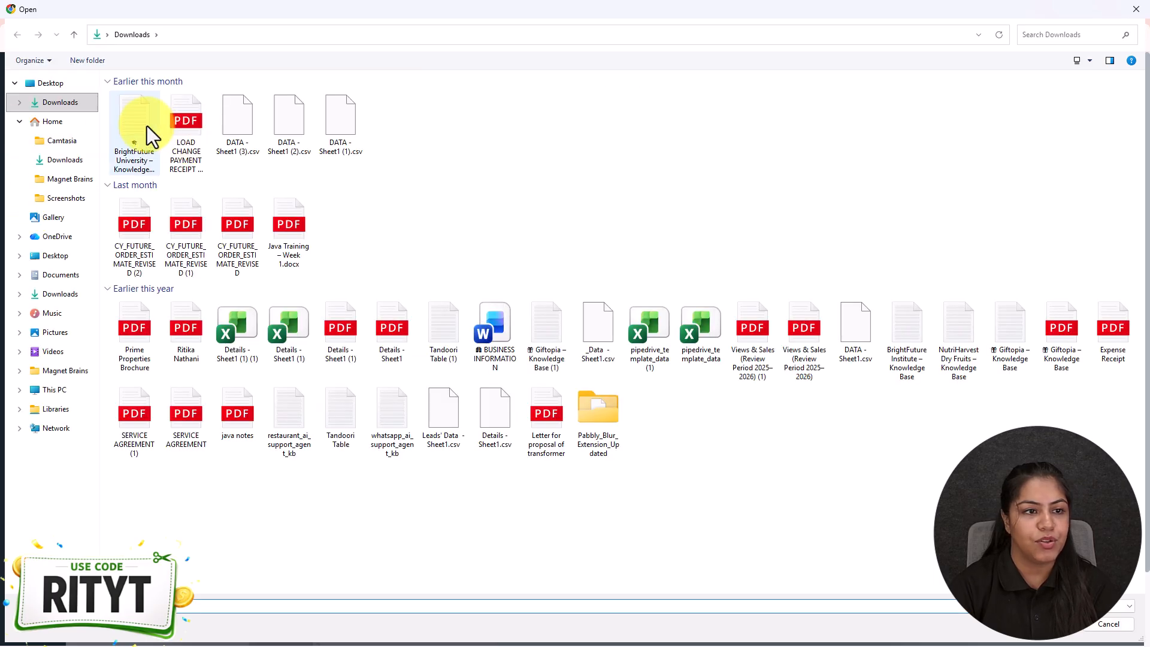
{"action": "double_click", "coordinate": [146, 126]}
{"action": "left_click", "coordinate": [706, 498]}
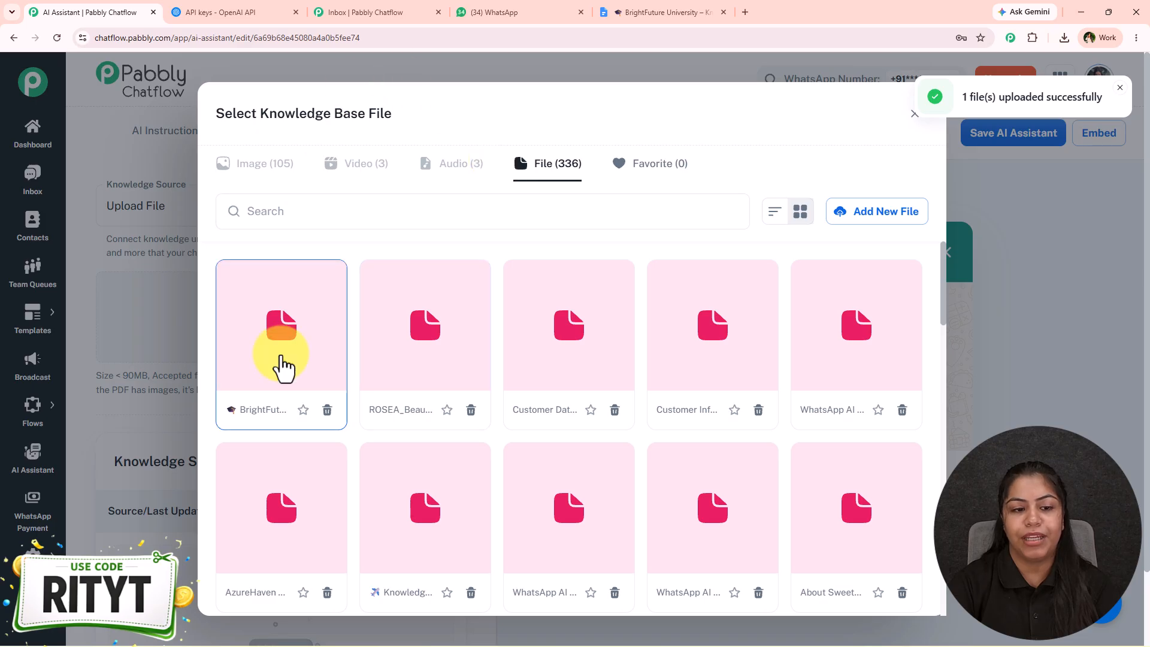
- Add the uploaded BrightFuture University file as the assistant's knowledge source and check its entry under Knowledge Sources
{"action": "left_click", "coordinate": [279, 358]}
{"action": "left_click", "coordinate": [919, 220]}
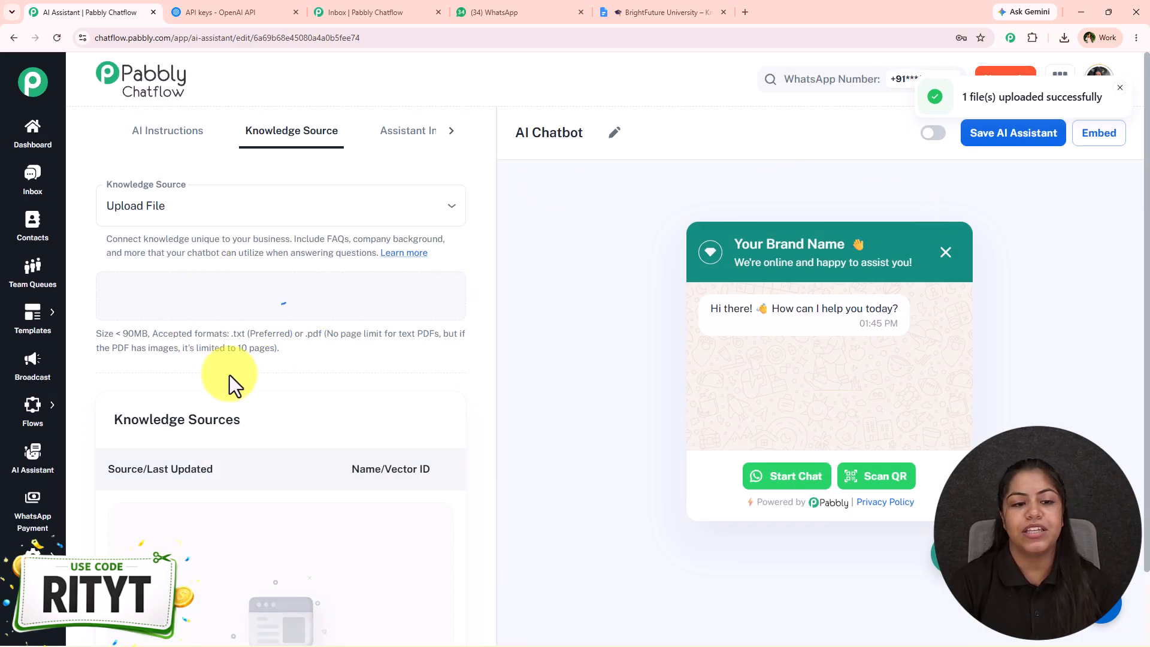
{"action": "scroll", "coordinate": [389, 471], "scroll_direction": "down", "scroll_amount": 2}
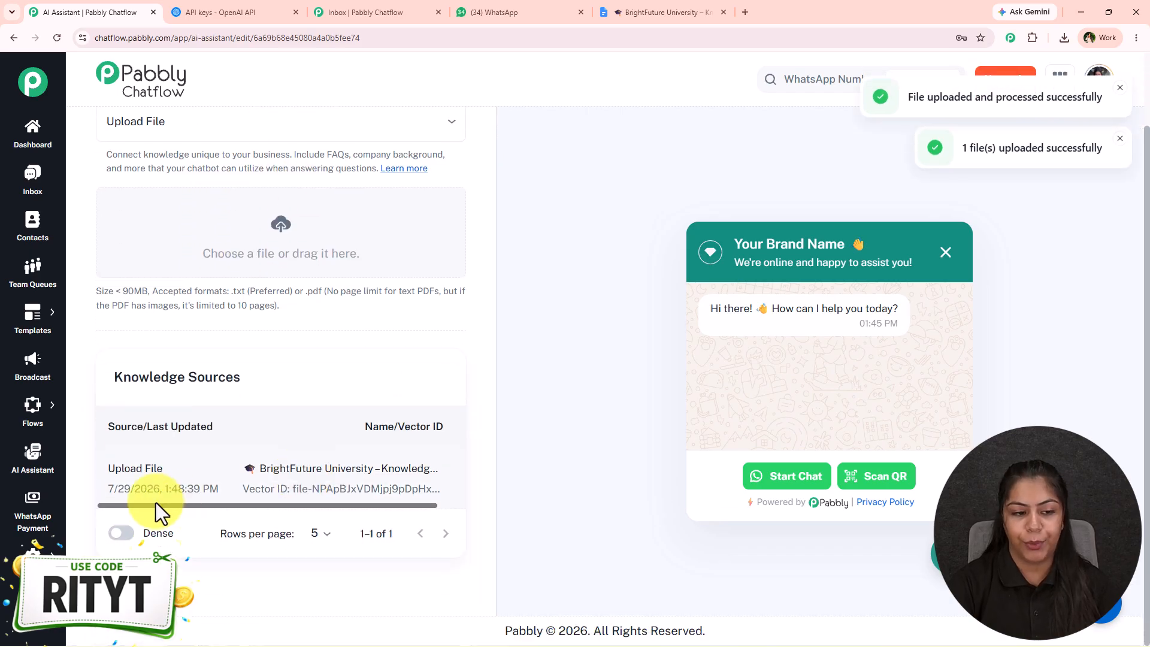
{"action": "left_click_drag", "start_coordinate": [426, 502], "coordinate": [487, 488]}
{"action": "scroll", "coordinate": [243, 408], "scroll_direction": "up", "scroll_amount": 2}
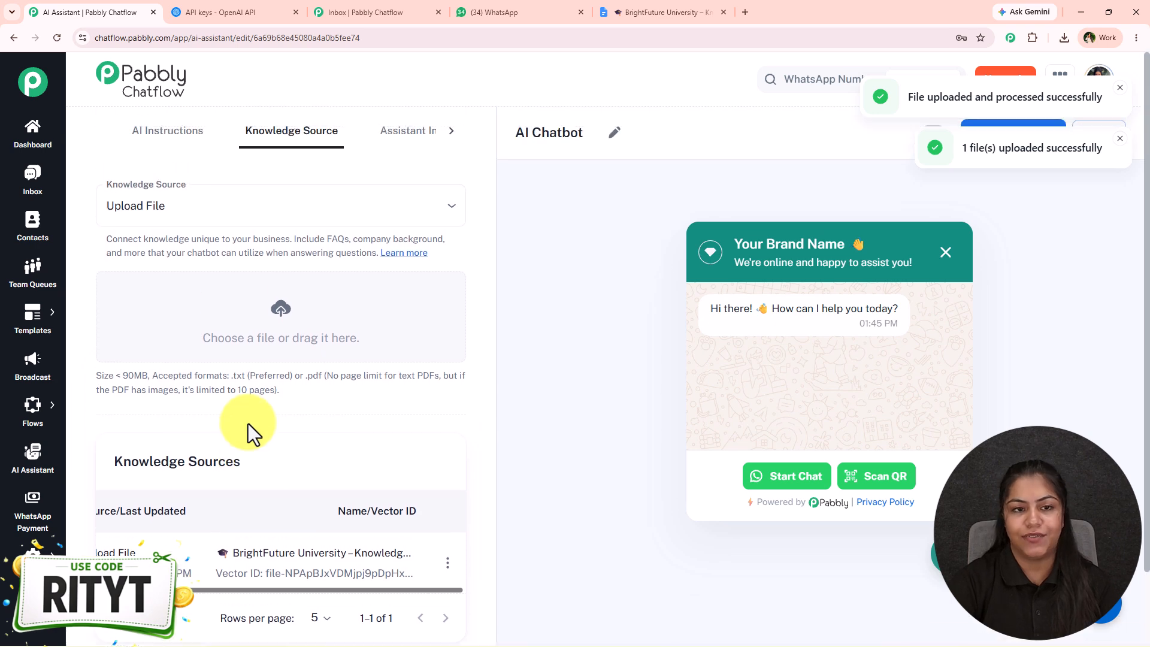
- In the assistant interface settings, replace the brand name in the header heading with BrightFuture University copied from the document, keeping the waving-hand emoji
{"action": "left_click", "coordinate": [382, 133]}
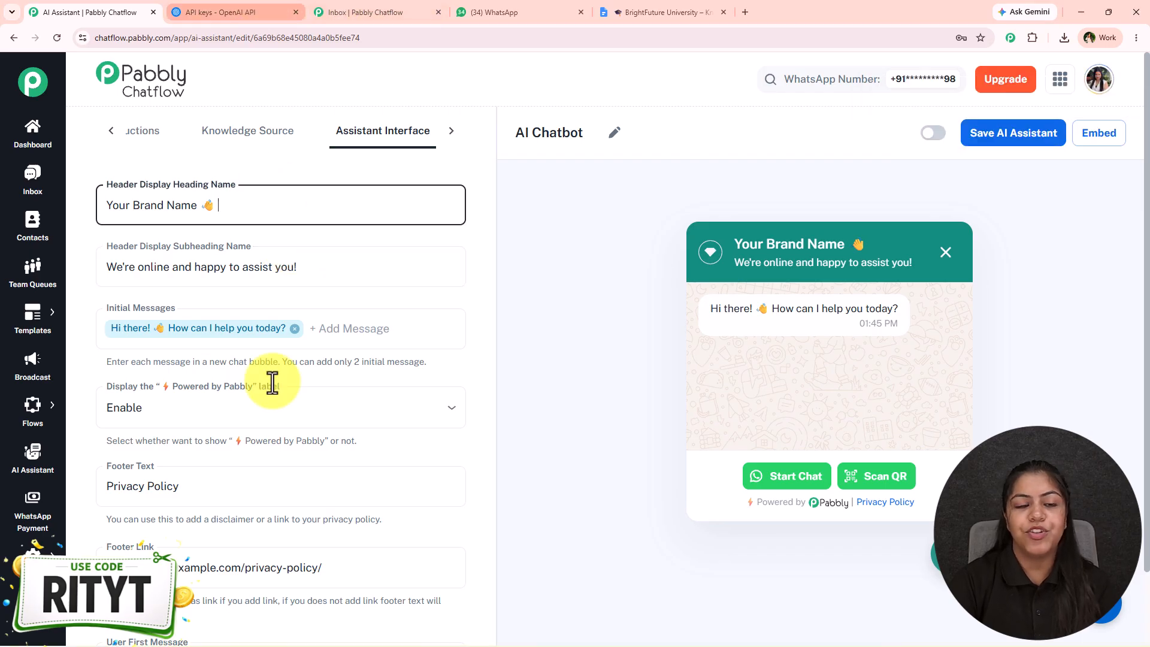
{"action": "left_click", "coordinate": [629, 12]}
{"action": "scroll", "coordinate": [389, 403], "scroll_direction": "up", "scroll_amount": 10}
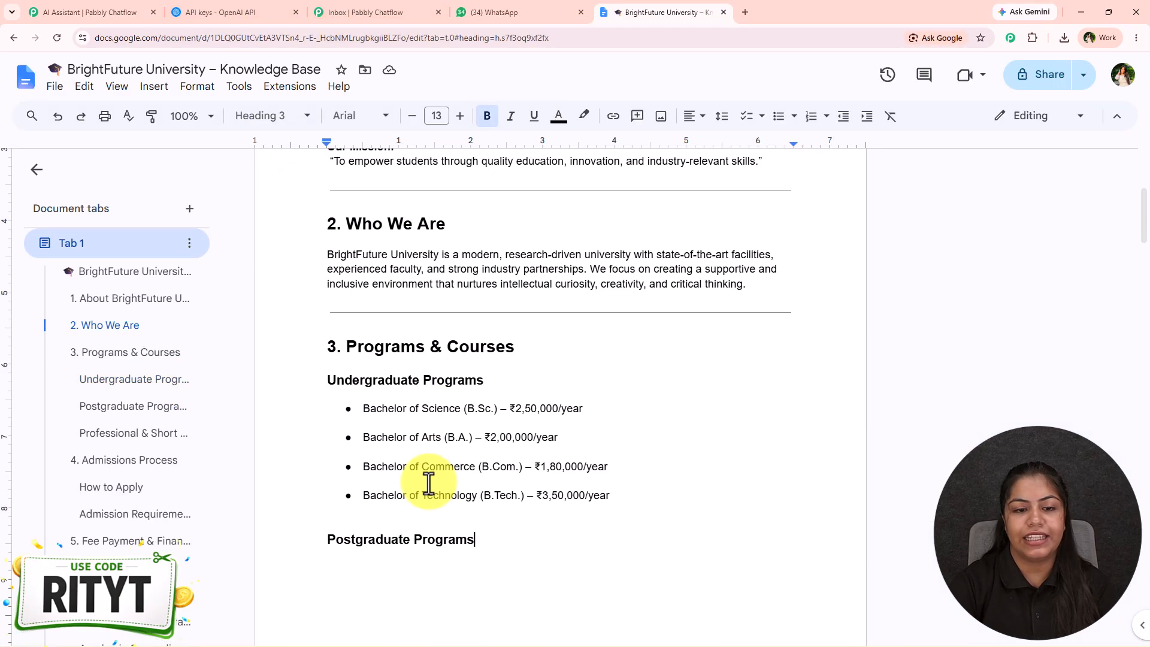
{"action": "left_click_drag", "start_coordinate": [358, 269], "coordinate": [620, 277]}
{"action": "key", "text": "ctrl+c"}
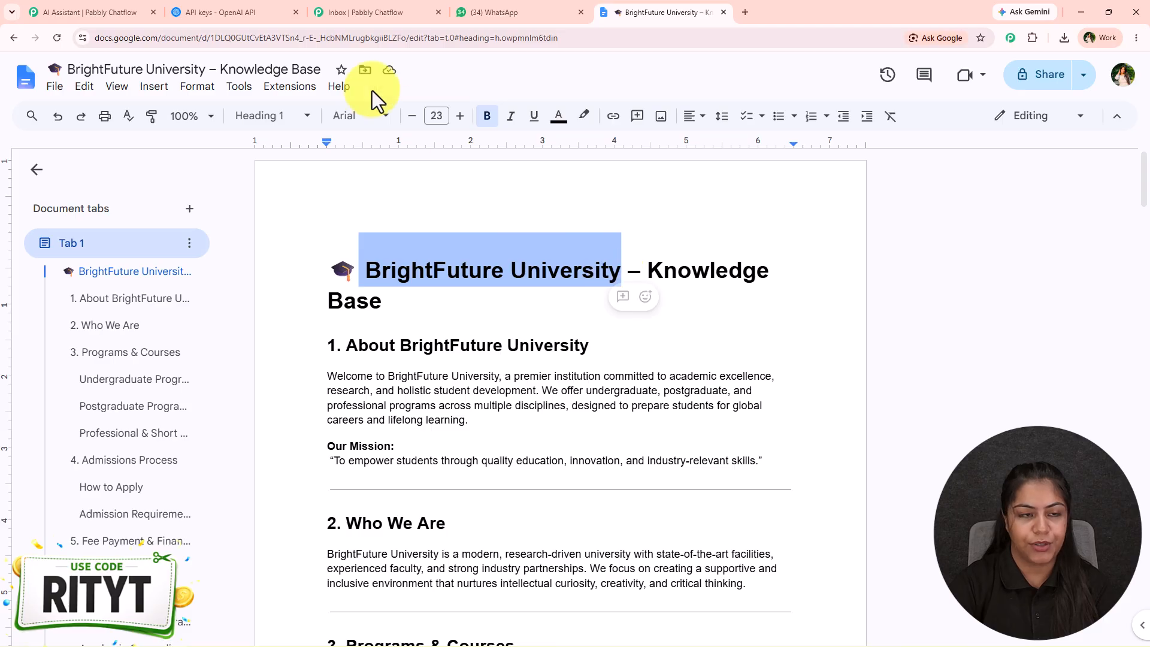
{"action": "left_click", "coordinate": [113, 12]}
{"action": "left_click_drag", "start_coordinate": [197, 205], "coordinate": [94, 215]}
{"action": "key", "text": "ctrl+v"}
- Add "BrightFuture University" as a second initial message of the chatbot
{"action": "left_click", "coordinate": [335, 270]}
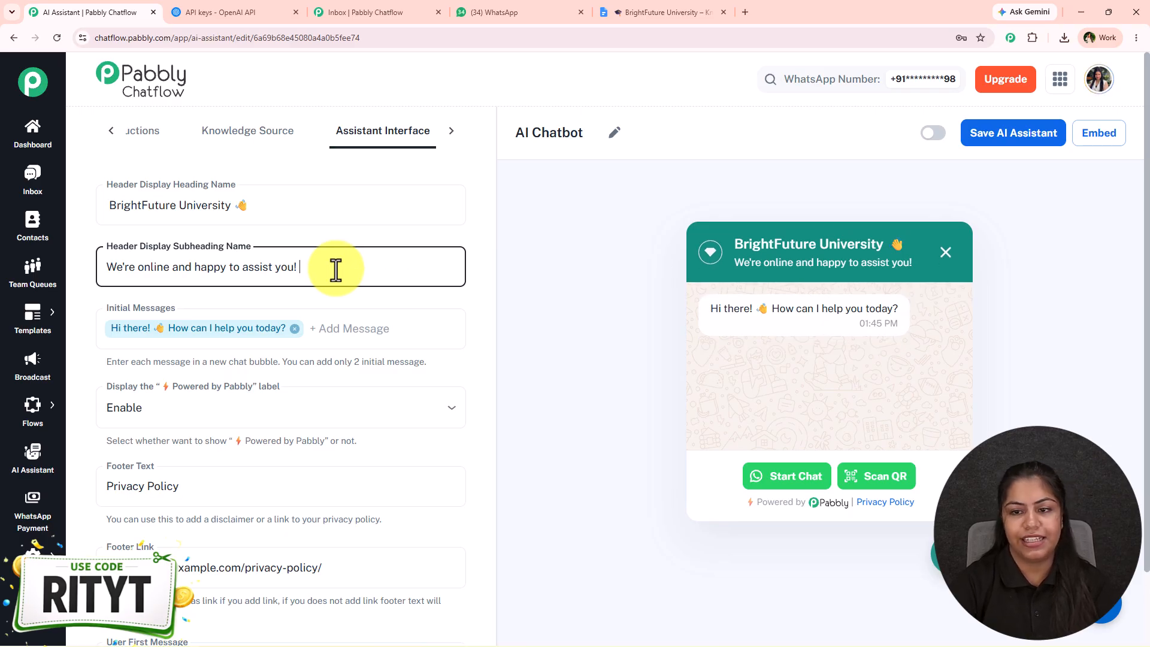
{"action": "left_click", "coordinate": [383, 328]}
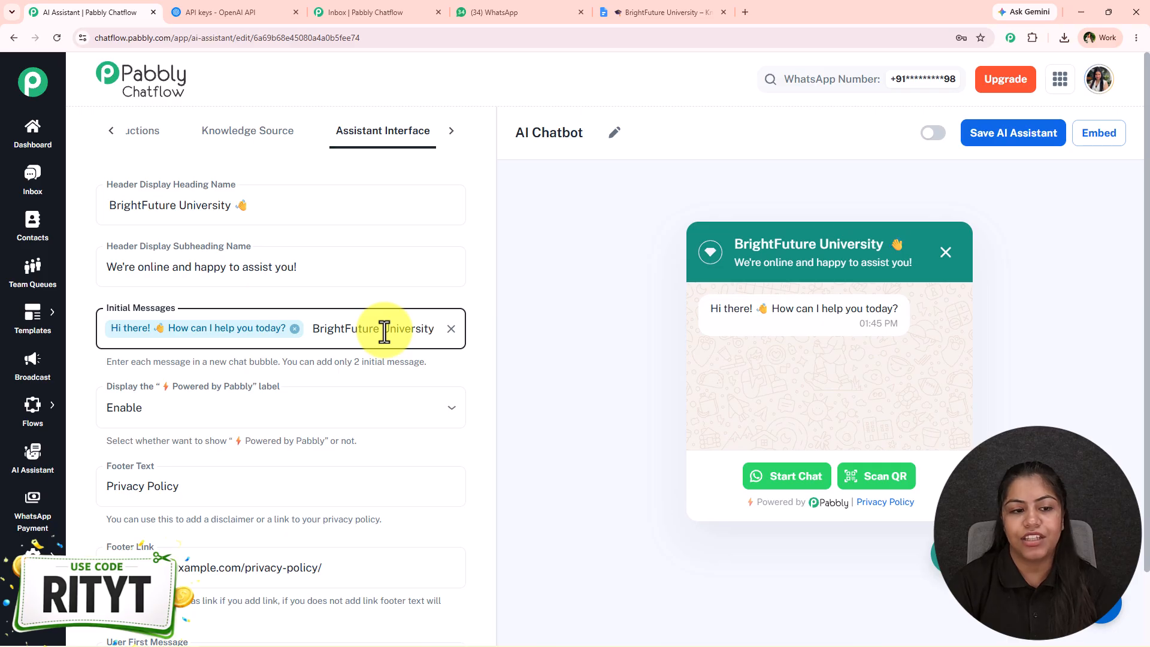
{"action": "key", "text": "Return"}
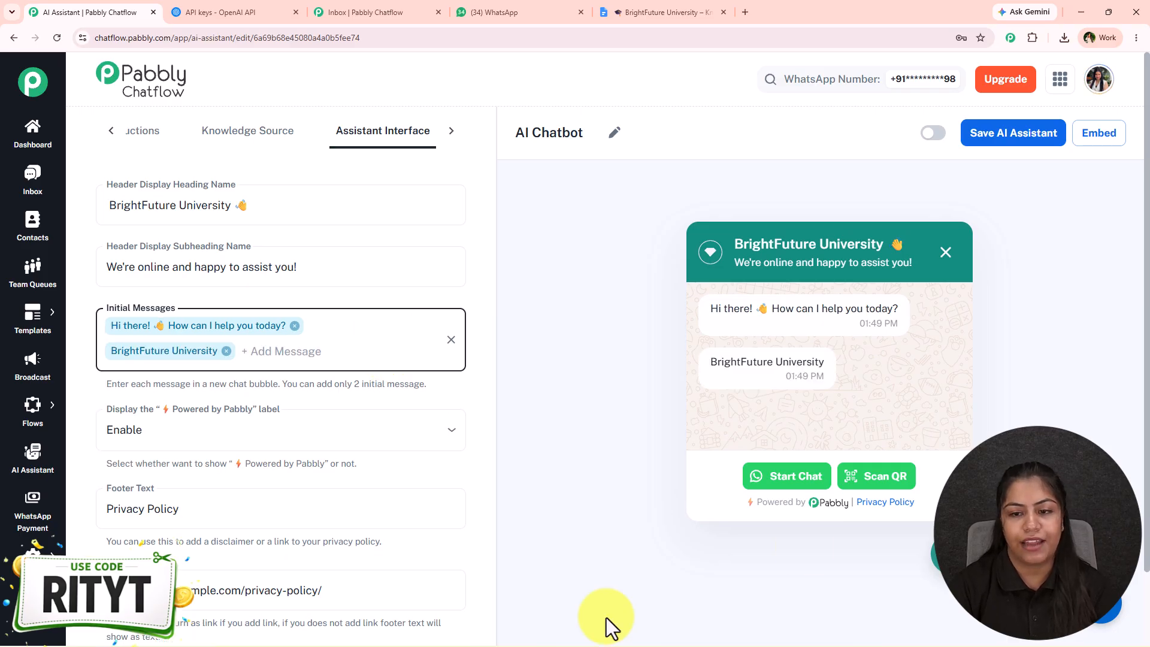
- Check the display options for the Powered by Pabbly label and set the user first message to "Hey"
{"action": "scroll", "coordinate": [263, 263], "scroll_direction": "down", "scroll_amount": 1}
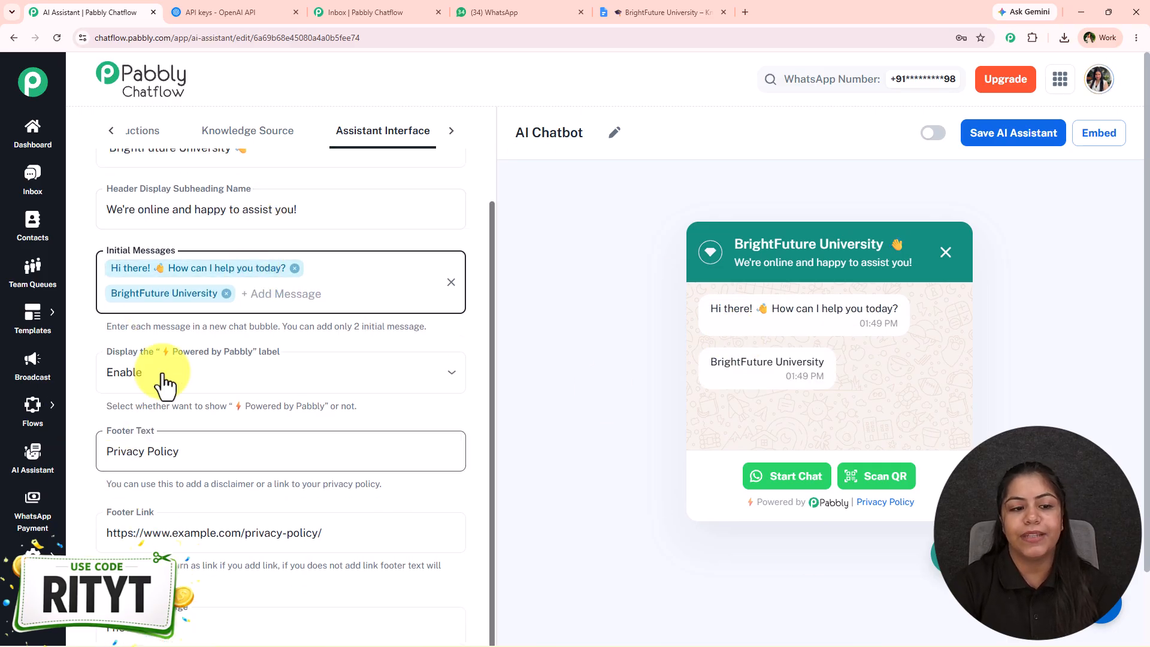
{"action": "scroll", "coordinate": [300, 300], "scroll_direction": "down", "scroll_amount": 2}
{"action": "left_click", "coordinate": [329, 297]}
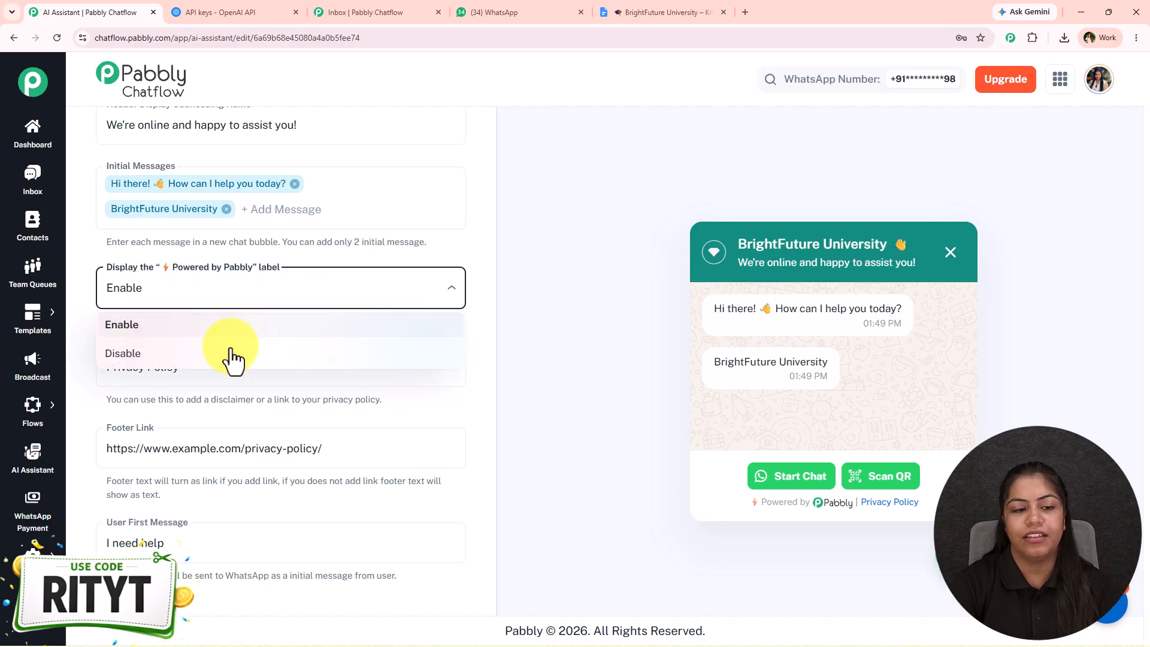
{"action": "left_click", "coordinate": [581, 333]}
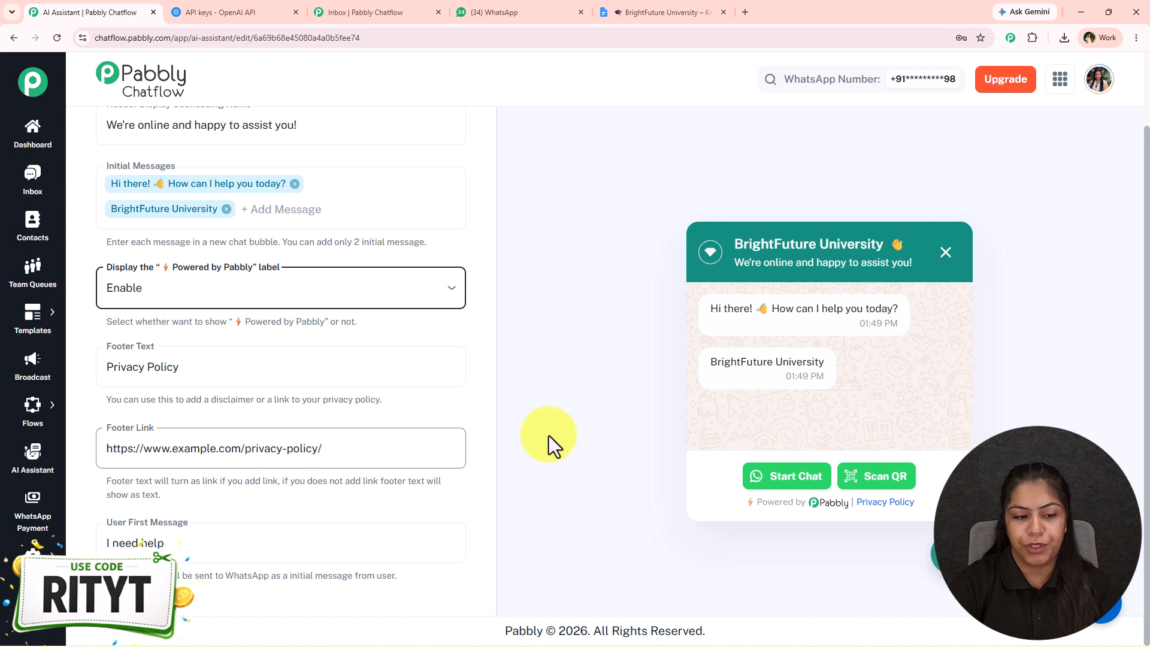
{"action": "left_click", "coordinate": [238, 532]}
{"action": "left_click_drag", "start_coordinate": [238, 532], "coordinate": [71, 542]}
{"action": "key", "text": "BackSpace"}
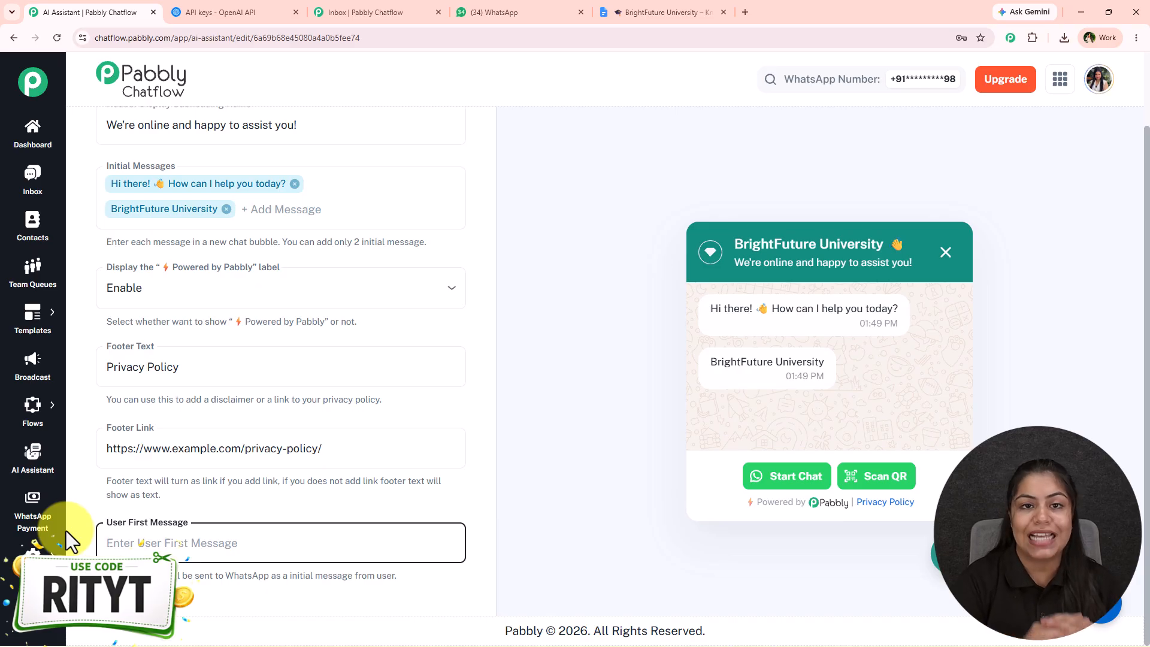
{"action": "type", "text": "Hey"}
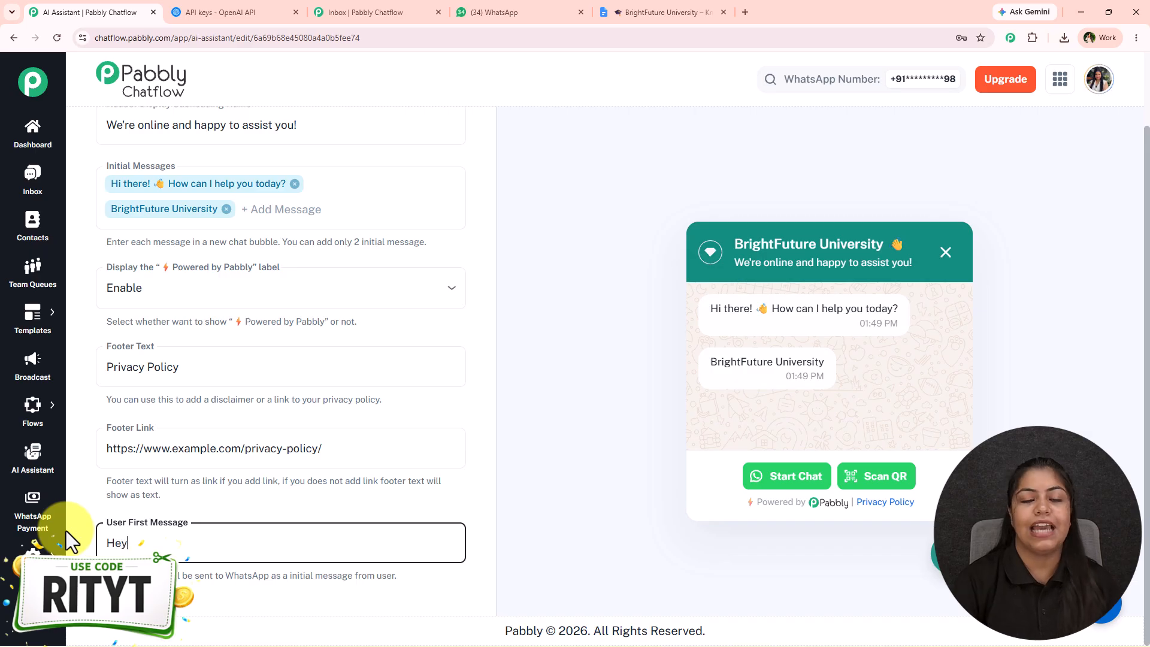
- Review the assistant's styling settings and switch the AI Chatbot assistant on
{"action": "scroll", "coordinate": [275, 398], "scroll_direction": "up", "scroll_amount": 3}
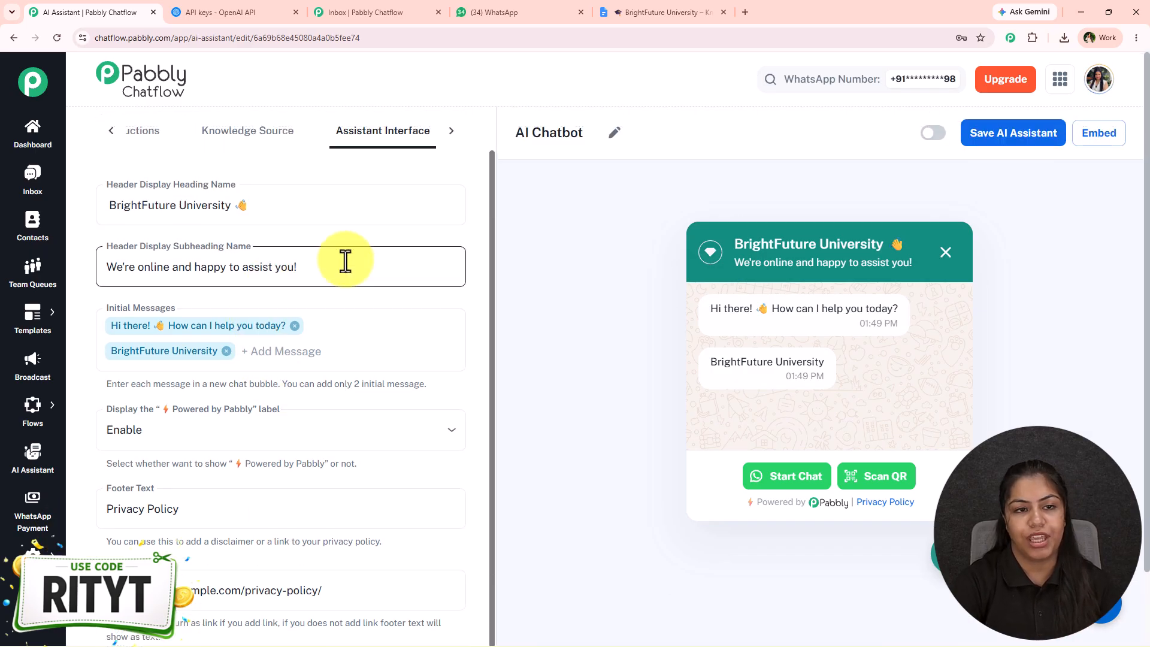
{"action": "left_click", "coordinate": [443, 129]}
{"action": "left_click", "coordinate": [410, 132]}
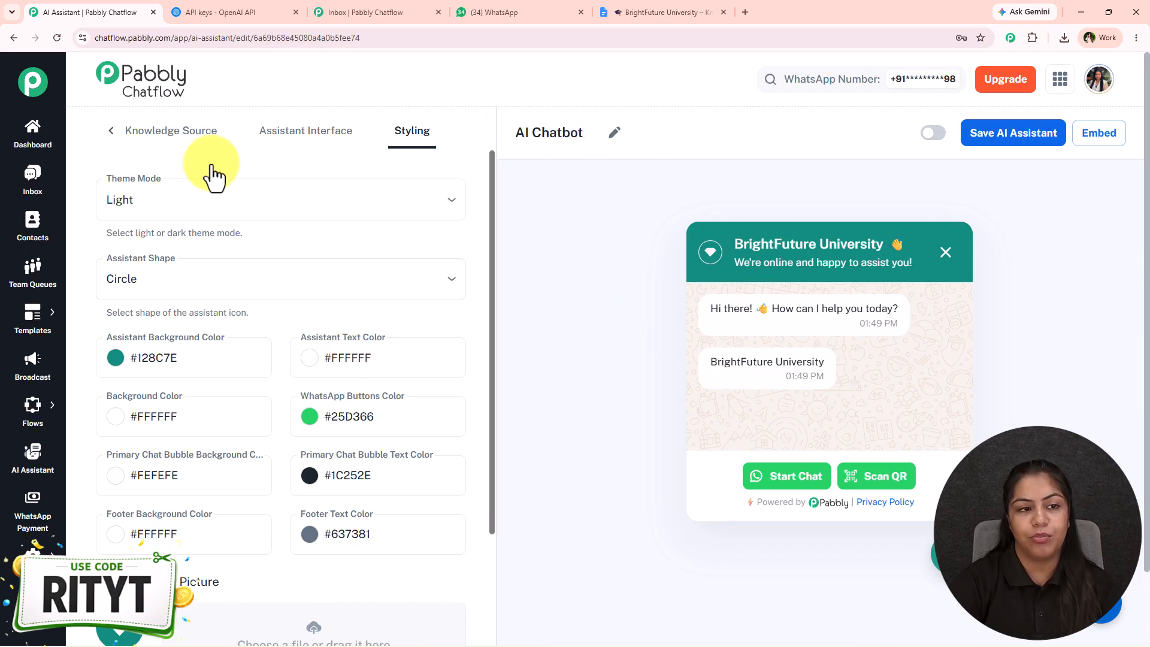
{"action": "scroll", "coordinate": [240, 250], "scroll_direction": "down", "scroll_amount": 5}
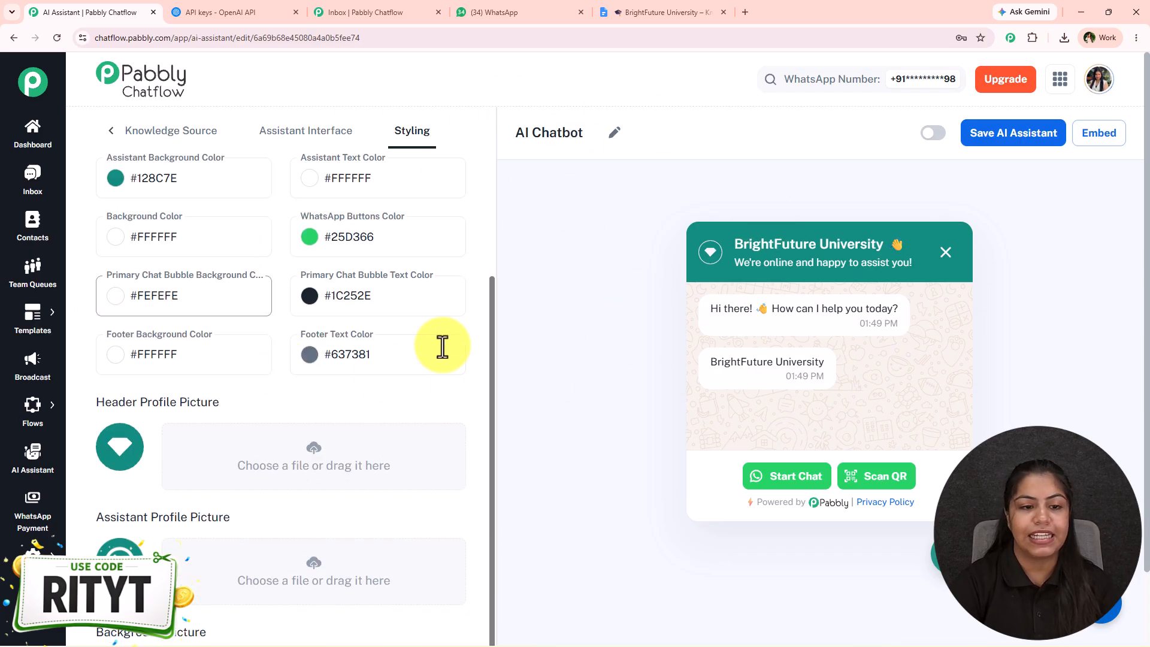
{"action": "scroll", "coordinate": [268, 418], "scroll_direction": "up", "scroll_amount": 5}
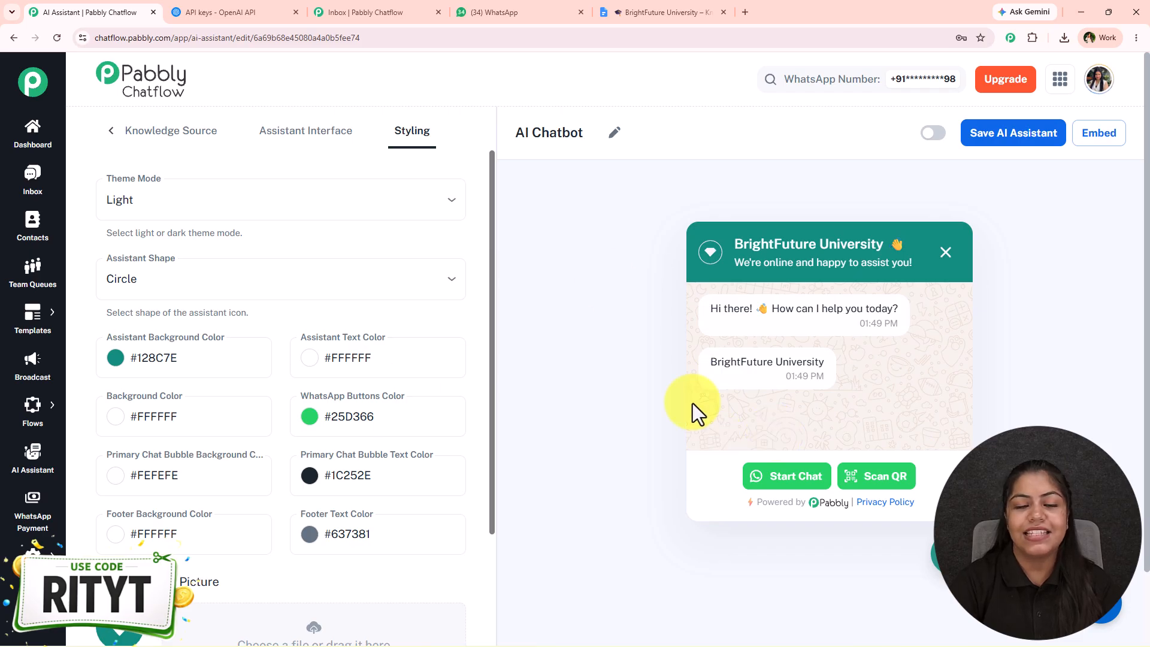
{"action": "left_click", "coordinate": [932, 132]}
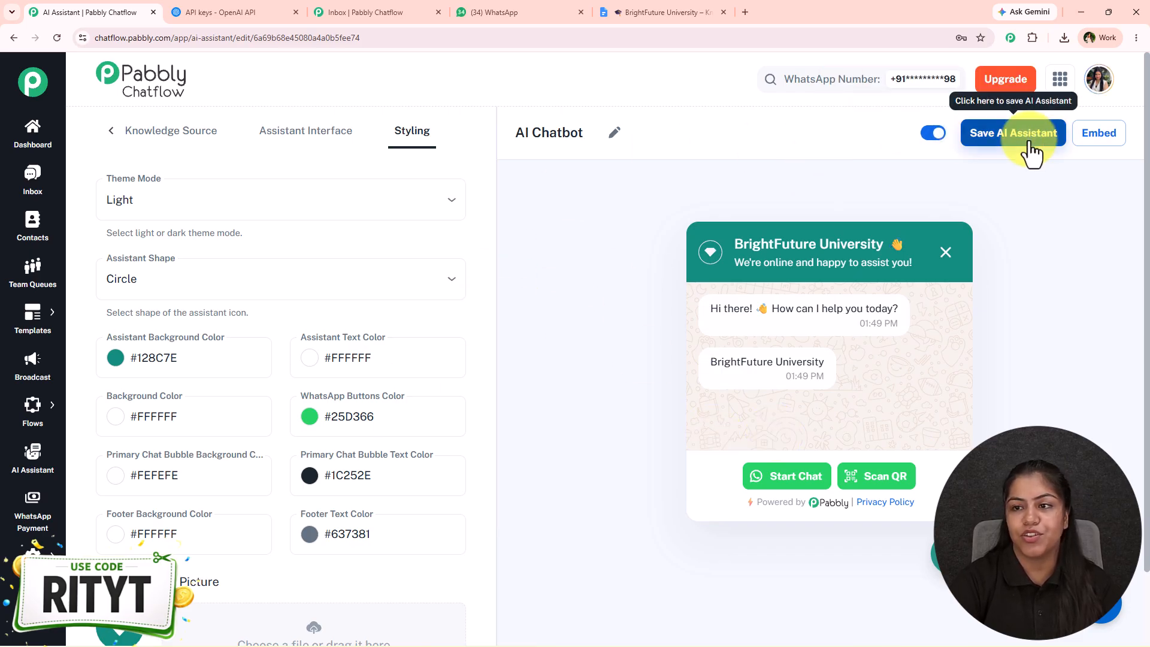
- Save the AI assistant, then view and select its full embed script and close the embed dialog
{"action": "left_click", "coordinate": [1022, 135]}
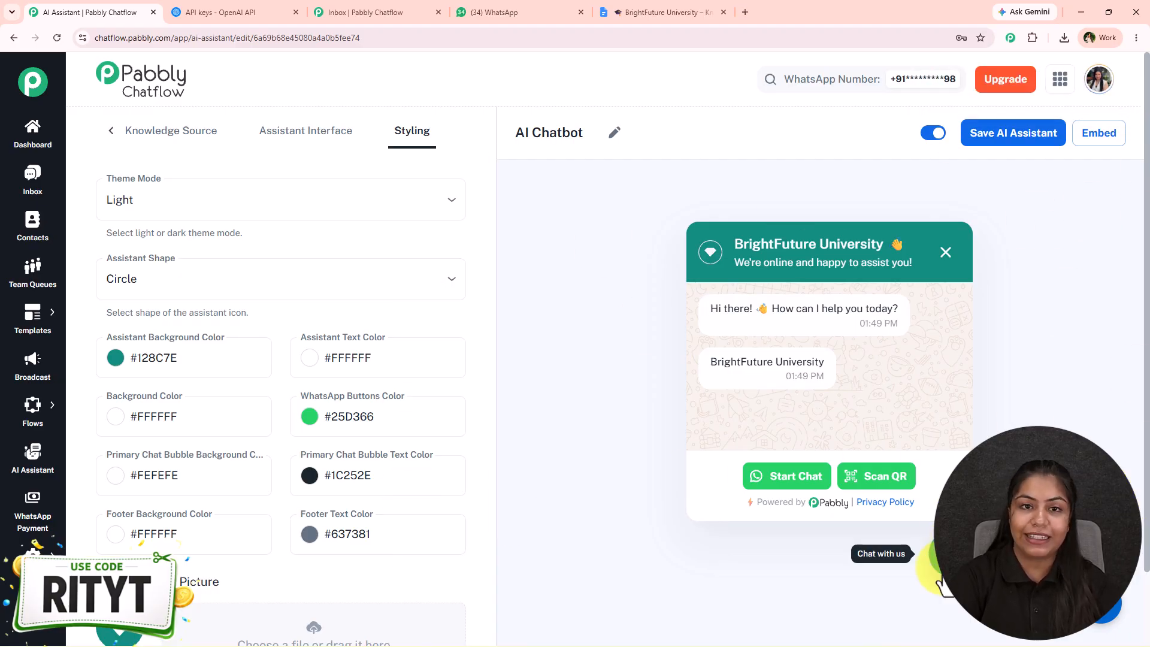
{"action": "left_click", "coordinate": [1098, 135]}
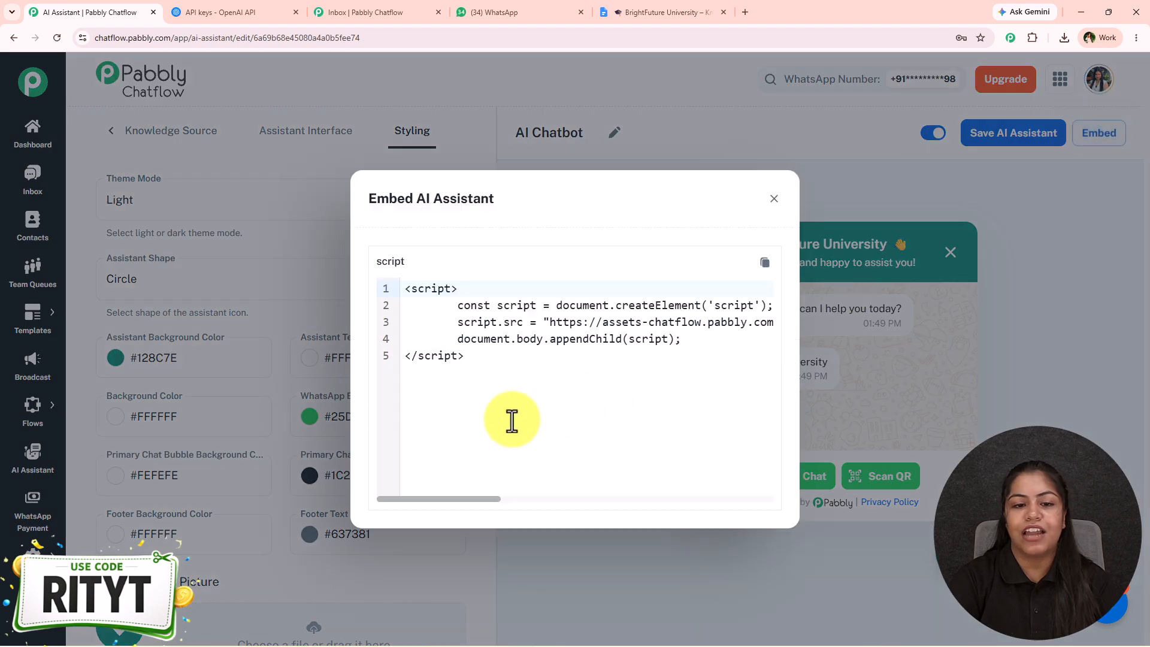
{"action": "left_click_drag", "start_coordinate": [521, 419], "coordinate": [422, 267]}
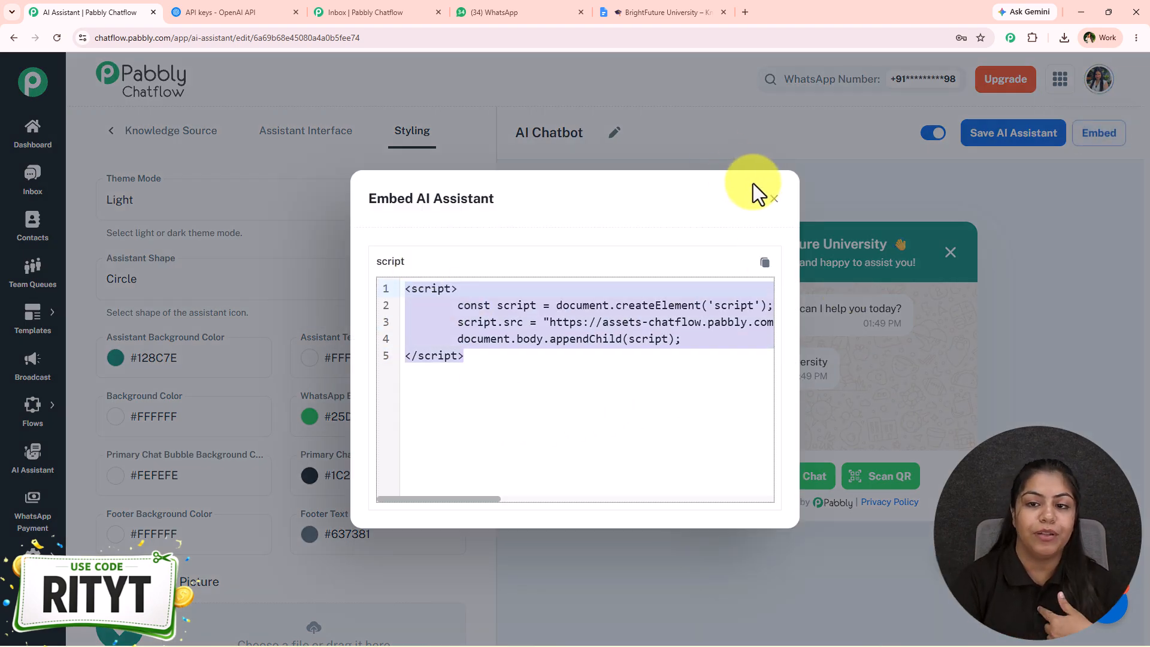
{"action": "left_click", "coordinate": [773, 199]}
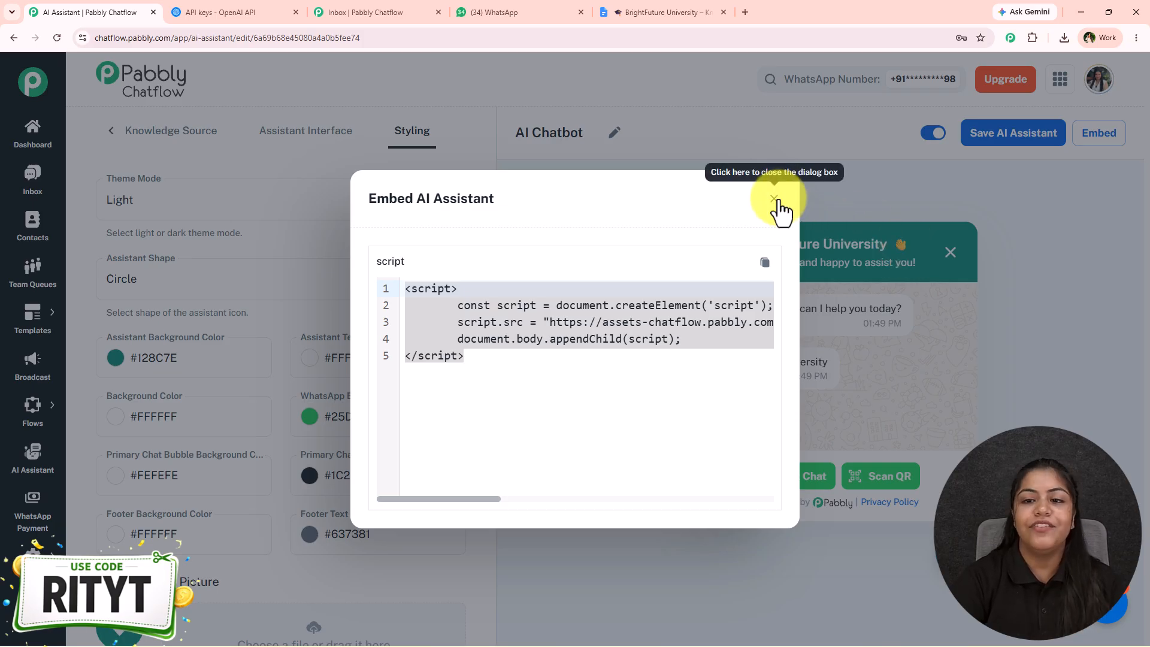
{"action": "left_click", "coordinate": [774, 199]}
- Collapse and reopen the chat widget preview, test its Start Chat link with the prefilled message, and close the WhatsApp share page
{"action": "left_click", "coordinate": [940, 546]}
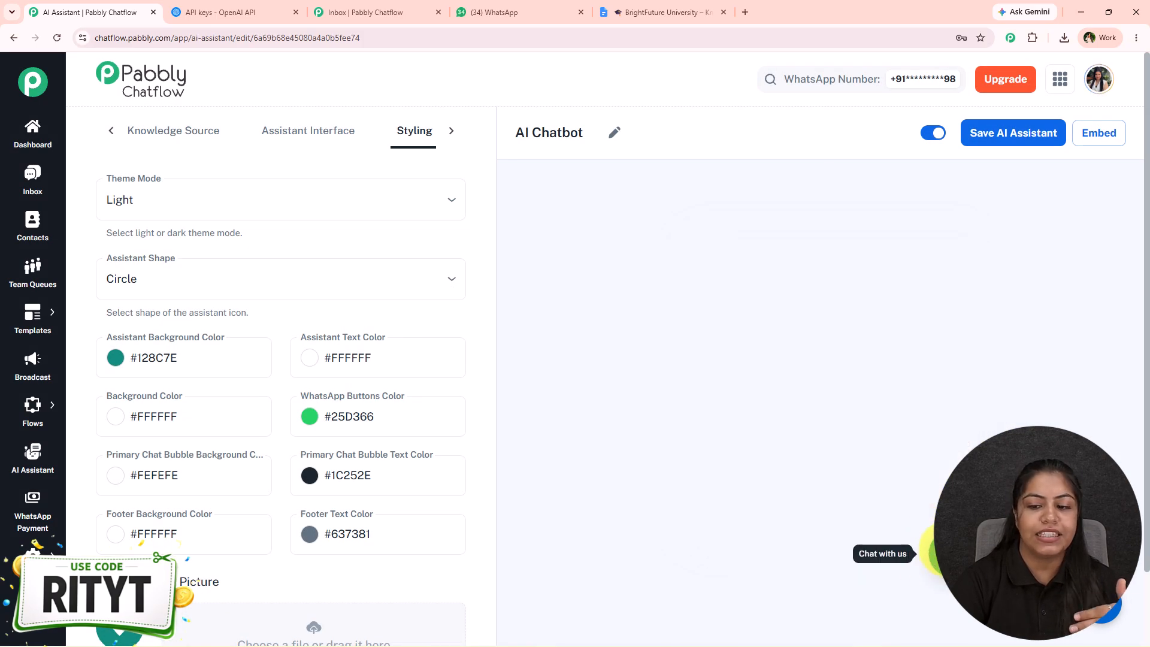
{"action": "left_click", "coordinate": [942, 578]}
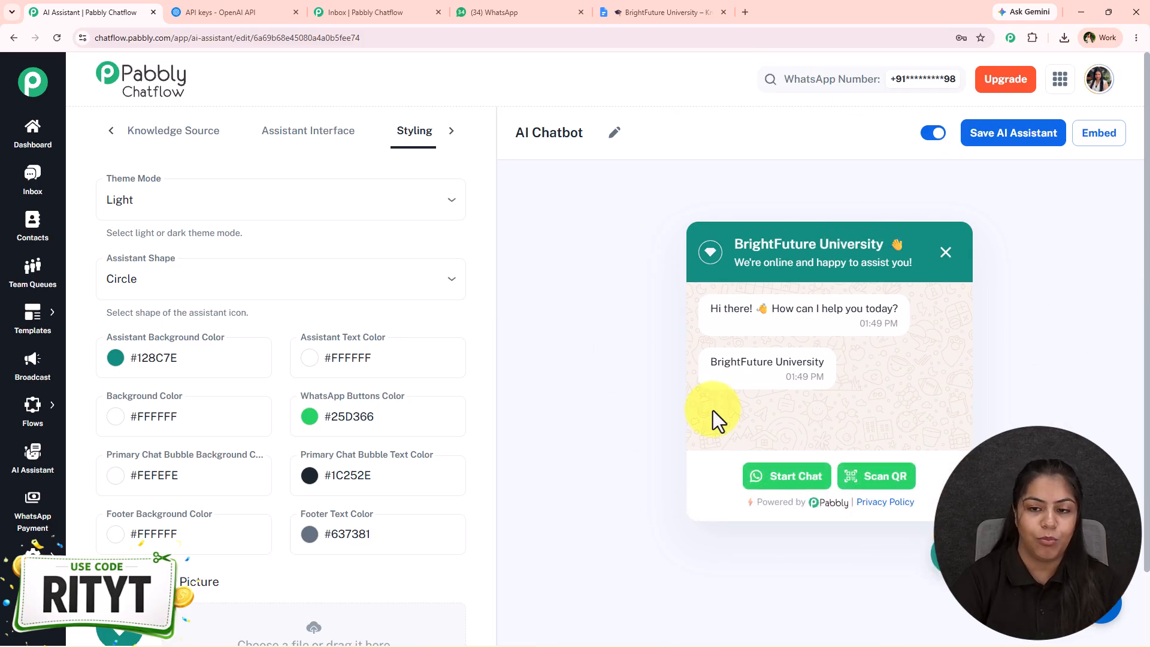
{"action": "left_click", "coordinate": [777, 486]}
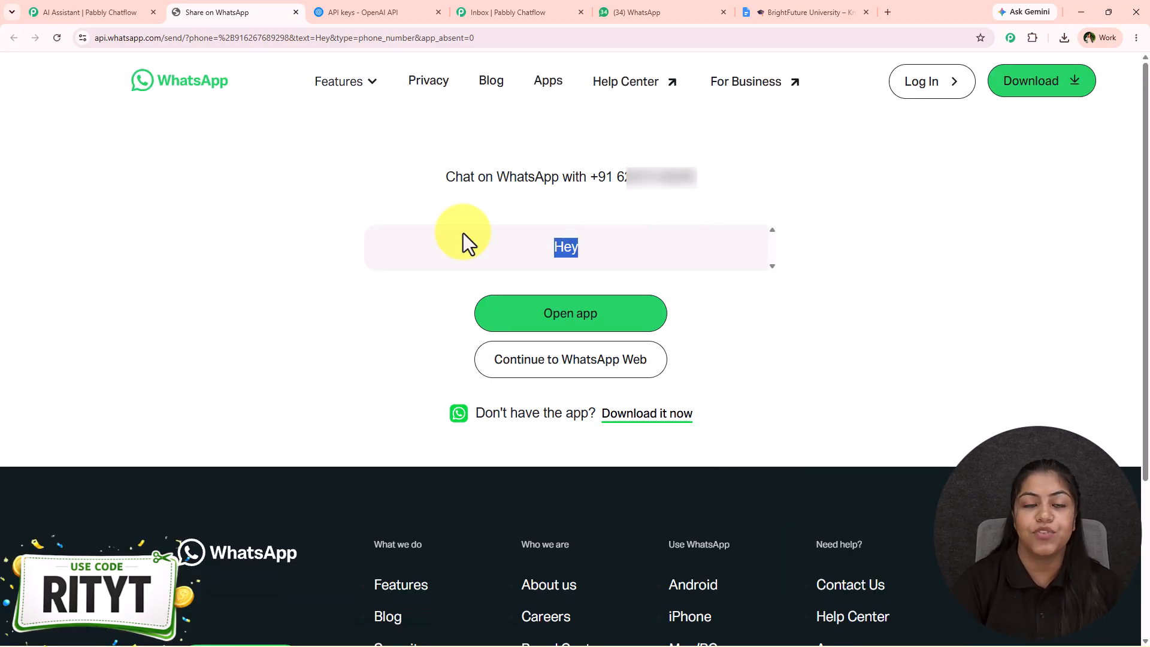
{"action": "left_click", "coordinate": [458, 264]}
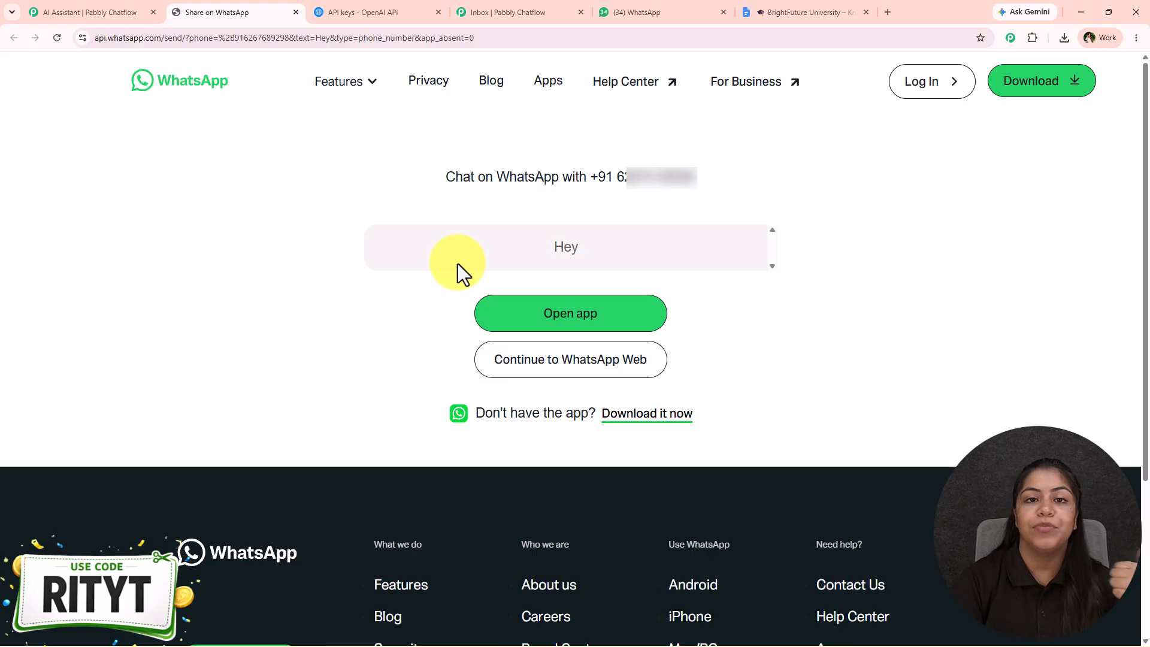
{"action": "left_click", "coordinate": [554, 317]}
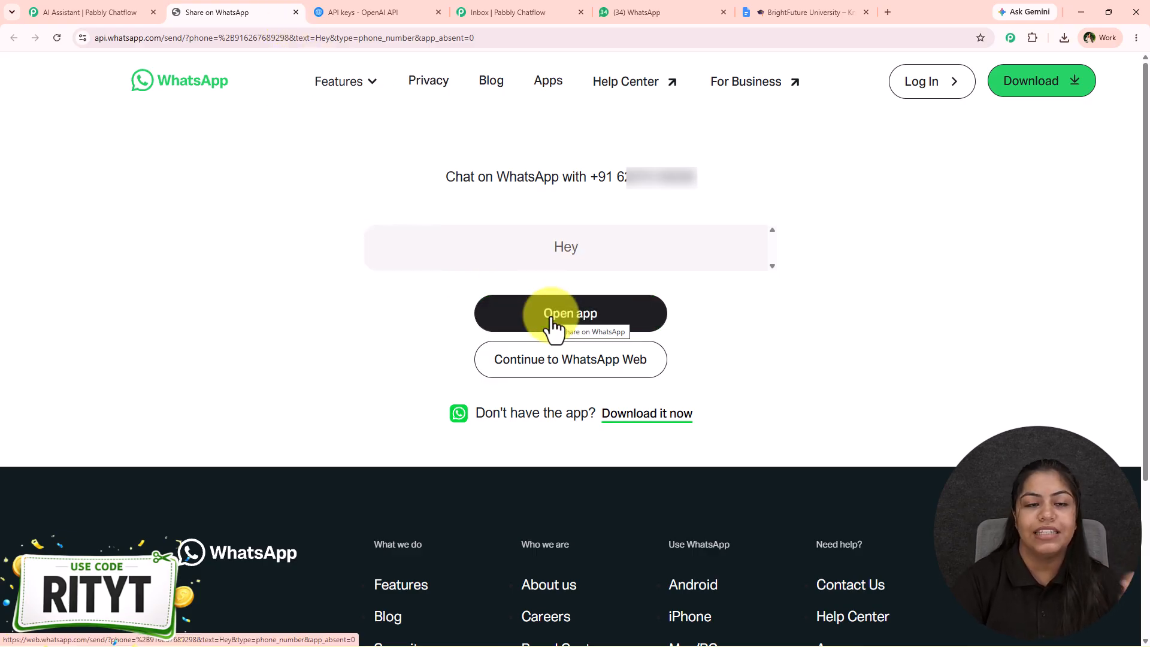
{"action": "left_click", "coordinate": [296, 12]}
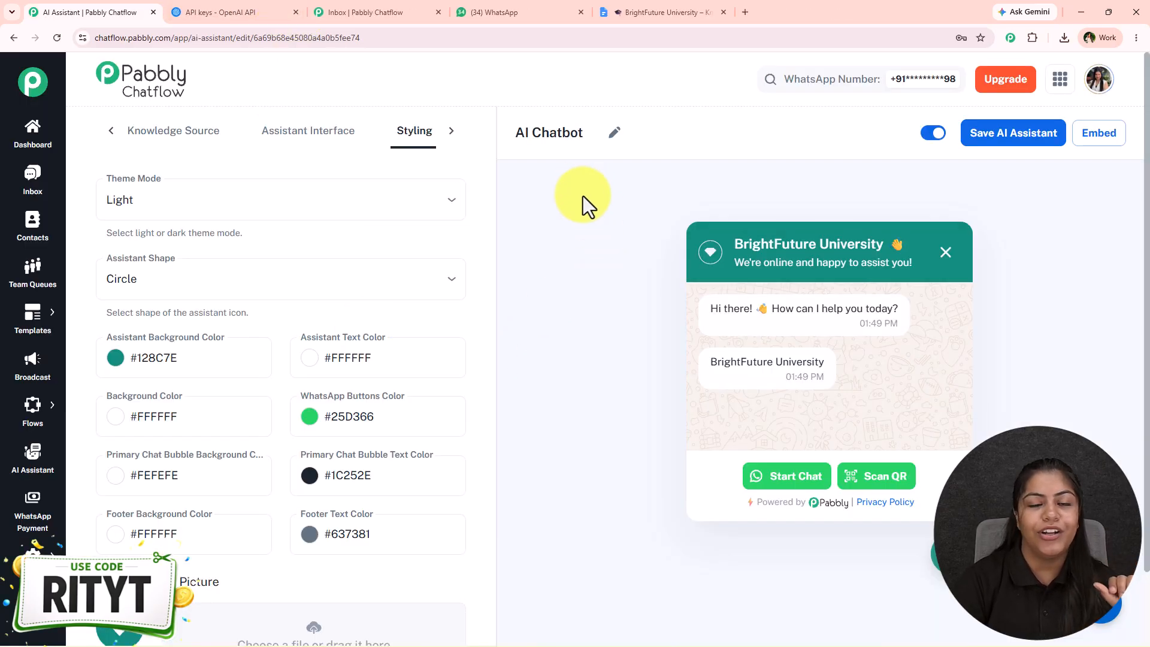
- In the inbox, review the AI assistant's replies in the Demo Lead conversation and open another contact's chat
{"action": "left_click_drag", "start_coordinate": [327, 12], "coordinate": [254, 27]}
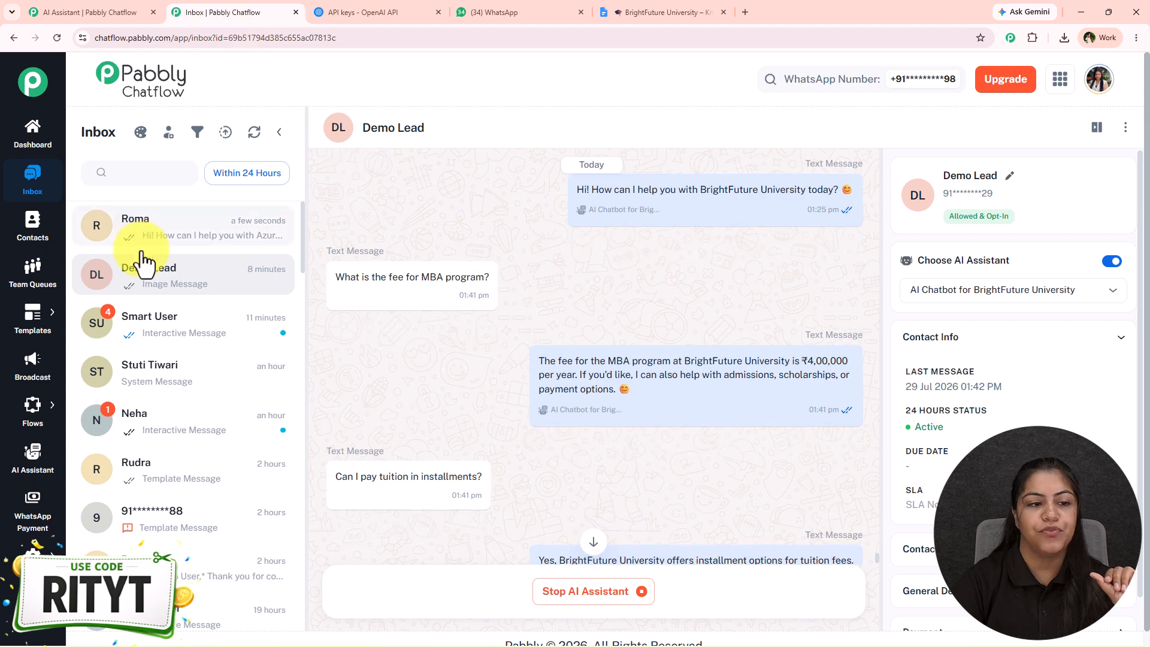
{"action": "scroll", "coordinate": [668, 407], "scroll_direction": "down", "scroll_amount": 1}
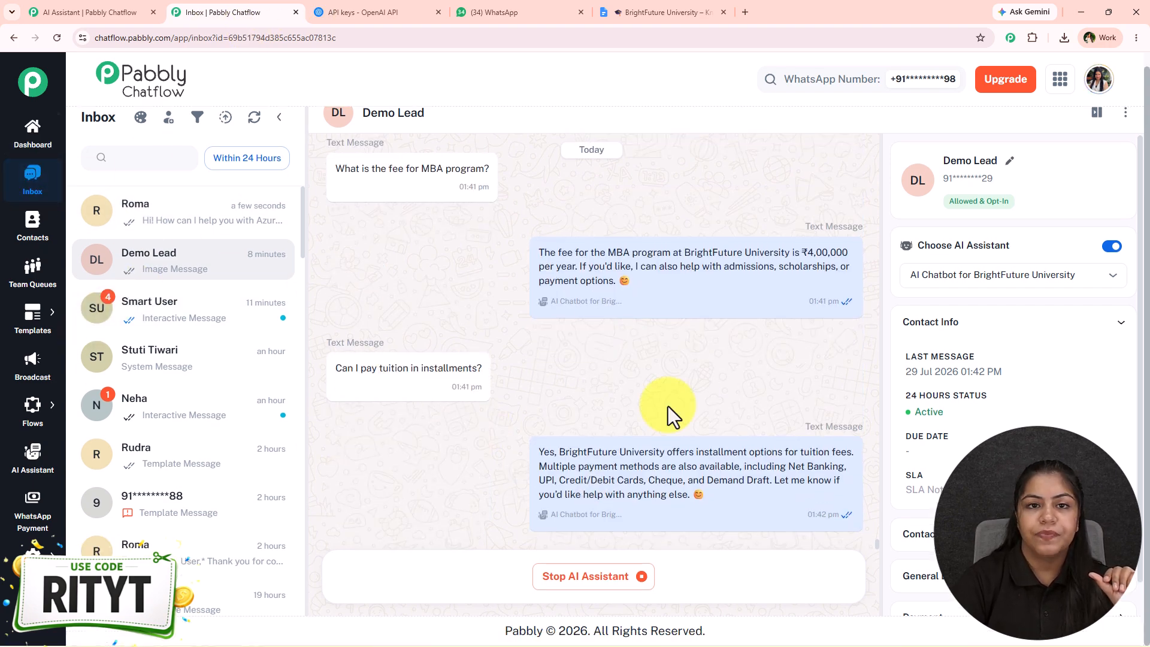
{"action": "left_click", "coordinate": [211, 372]}
{"action": "left_click", "coordinate": [226, 469]}
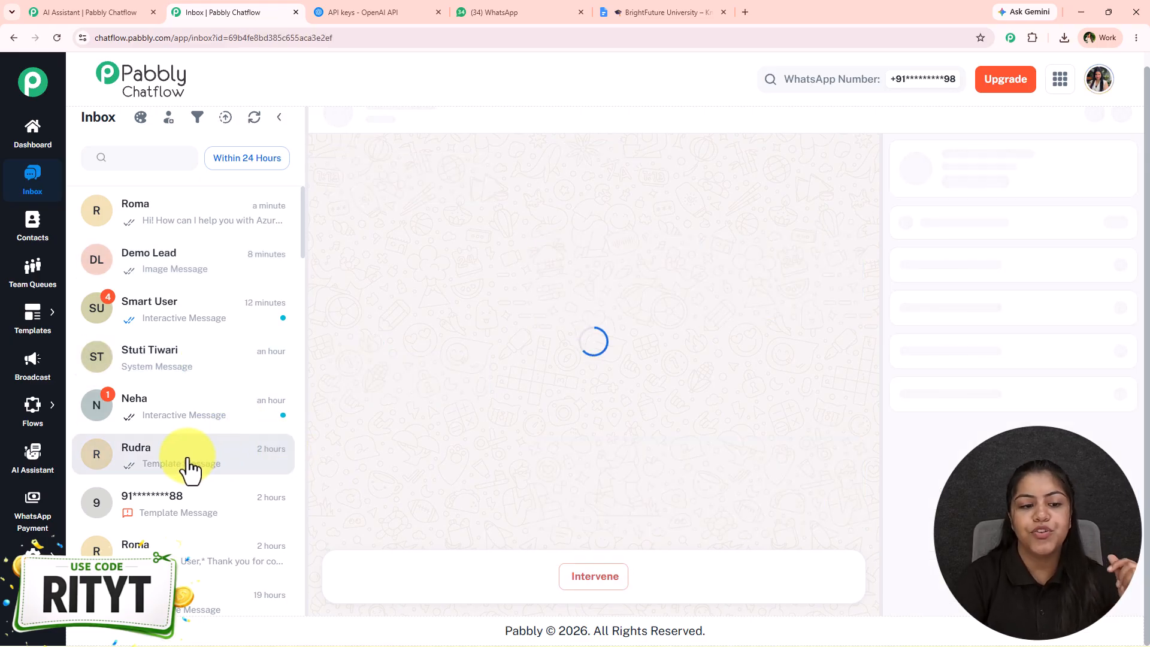
- Check which AI assistants can be assigned to the open contact and dismiss the selection without assigning one
{"action": "left_click", "coordinate": [1113, 248]}
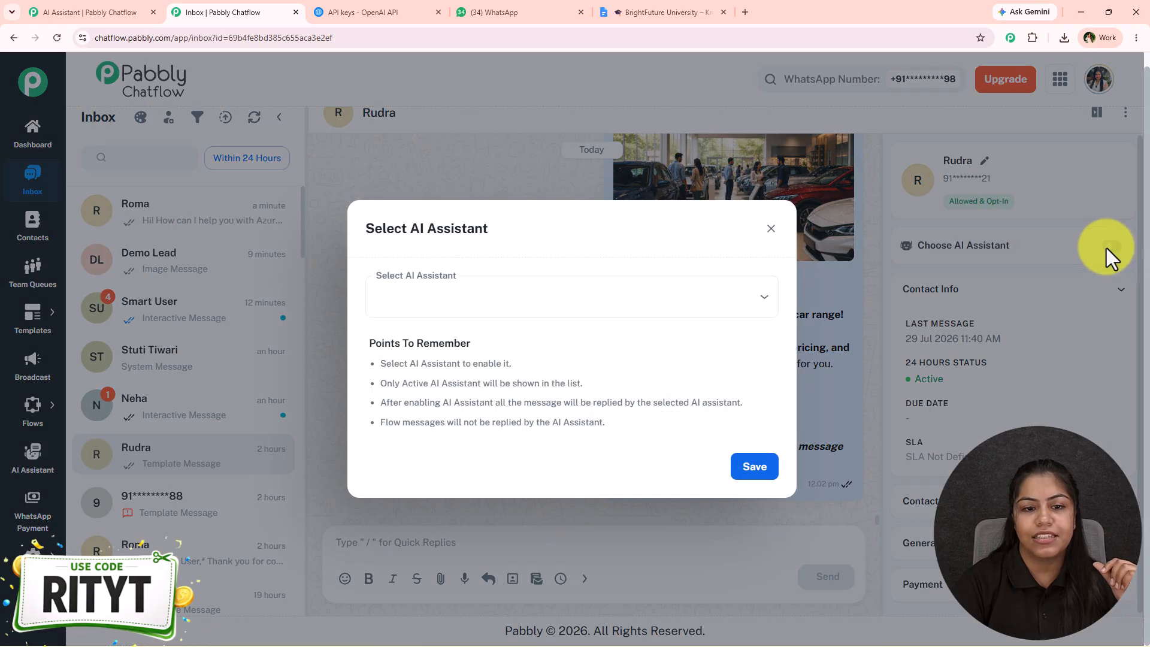
{"action": "left_click", "coordinate": [550, 303]}
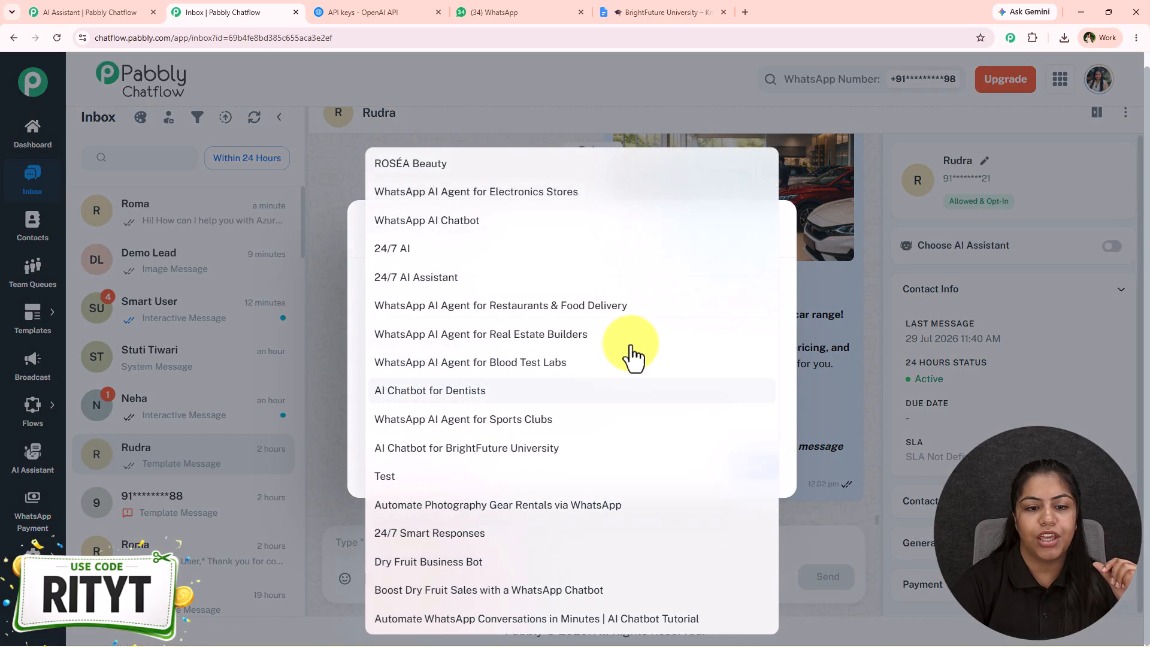
{"action": "left_click", "coordinate": [904, 355]}
{"action": "left_click", "coordinate": [768, 233]}
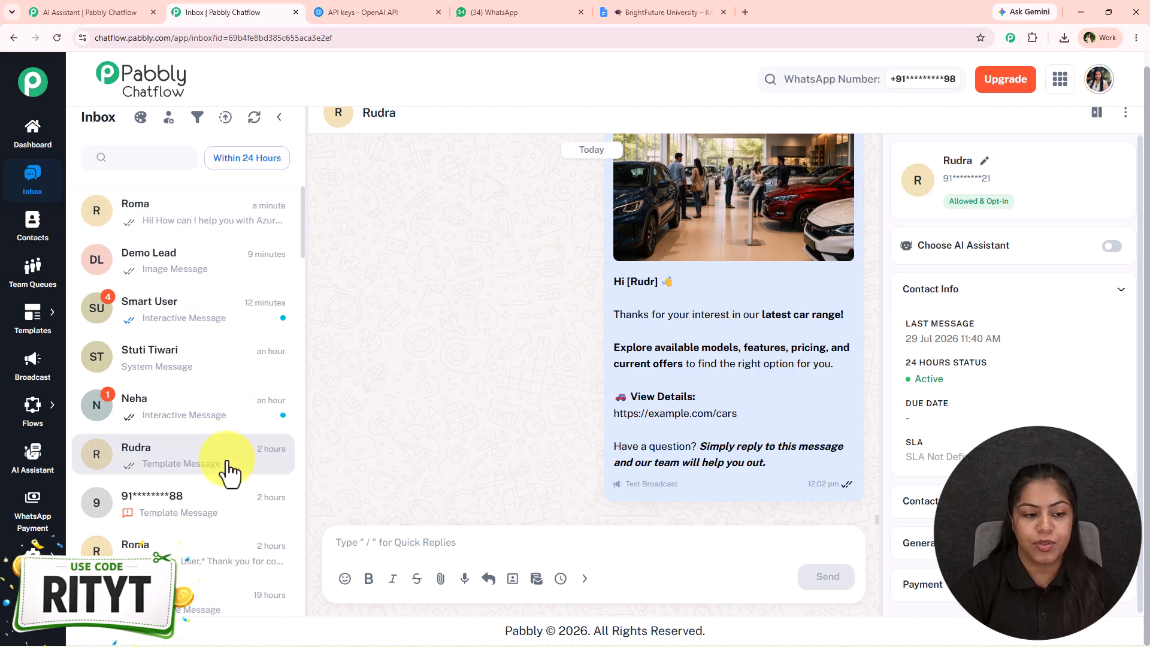
- In the inbox settings, set the contact list of the AI auto-reply rule to Leads
{"action": "mouse_move", "coordinate": [40, 545]}
{"action": "left_click", "coordinate": [110, 444]}
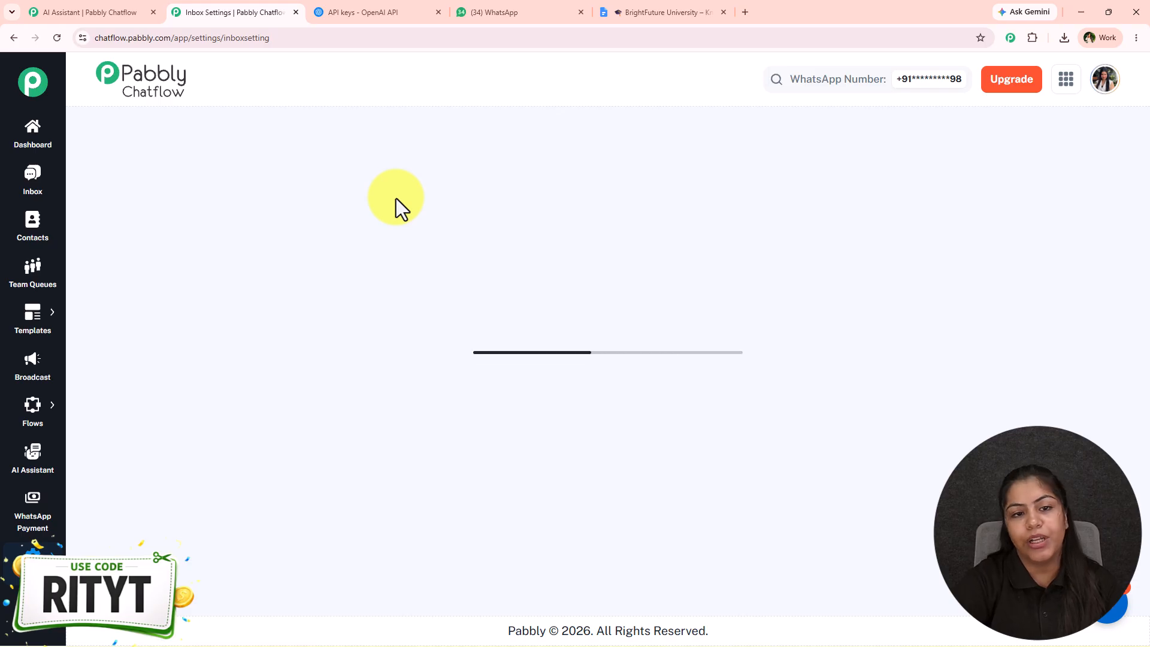
{"action": "middle_click", "coordinate": [394, 531]}
{"action": "scroll", "coordinate": [393, 551], "scroll_direction": "down", "scroll_amount": 19}
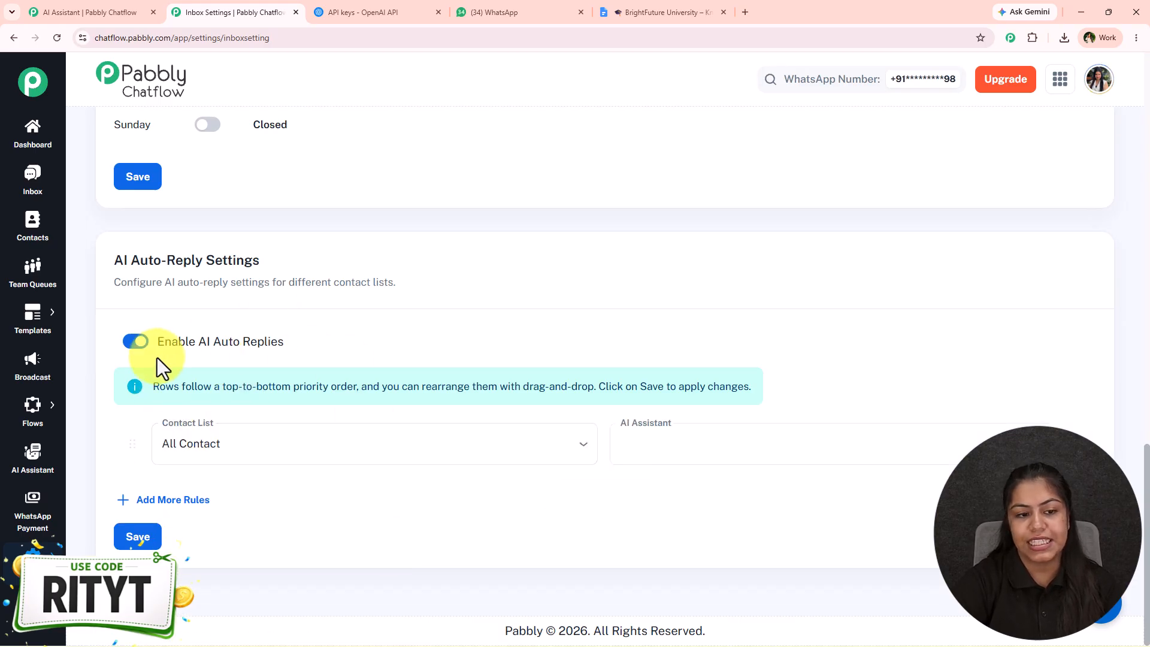
{"action": "left_click", "coordinate": [376, 442]}
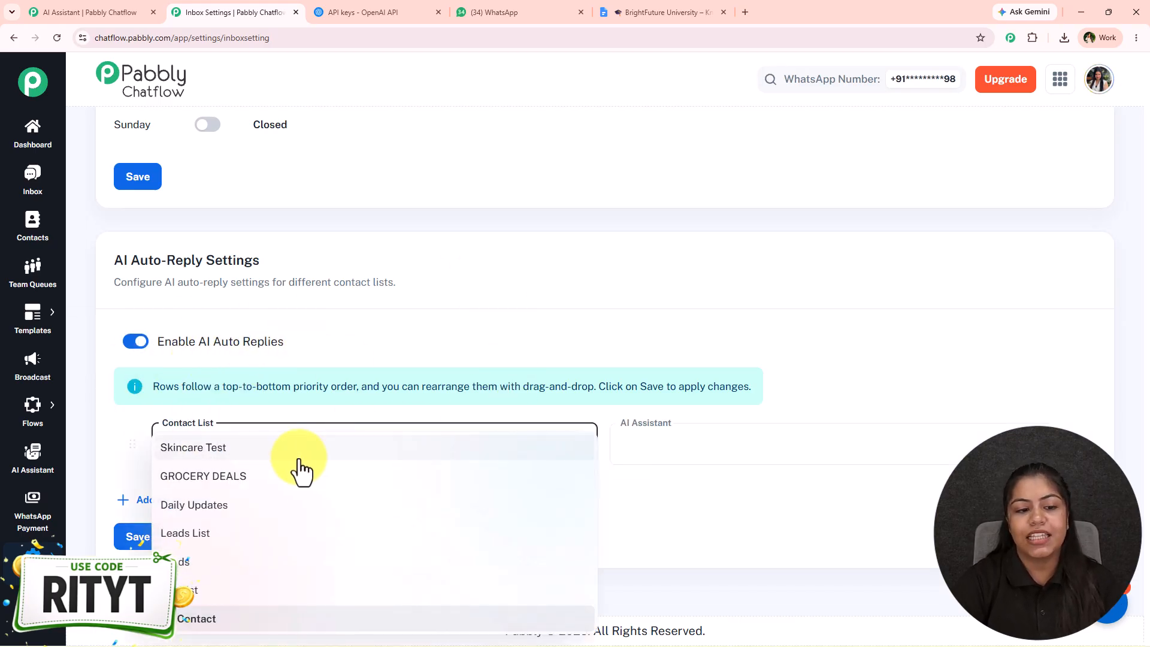
{"action": "left_click", "coordinate": [293, 563]}
- Assign the AI Chatbot assistant to the Leads auto-reply rule and save the AI auto-reply settings
{"action": "left_click", "coordinate": [728, 431]}
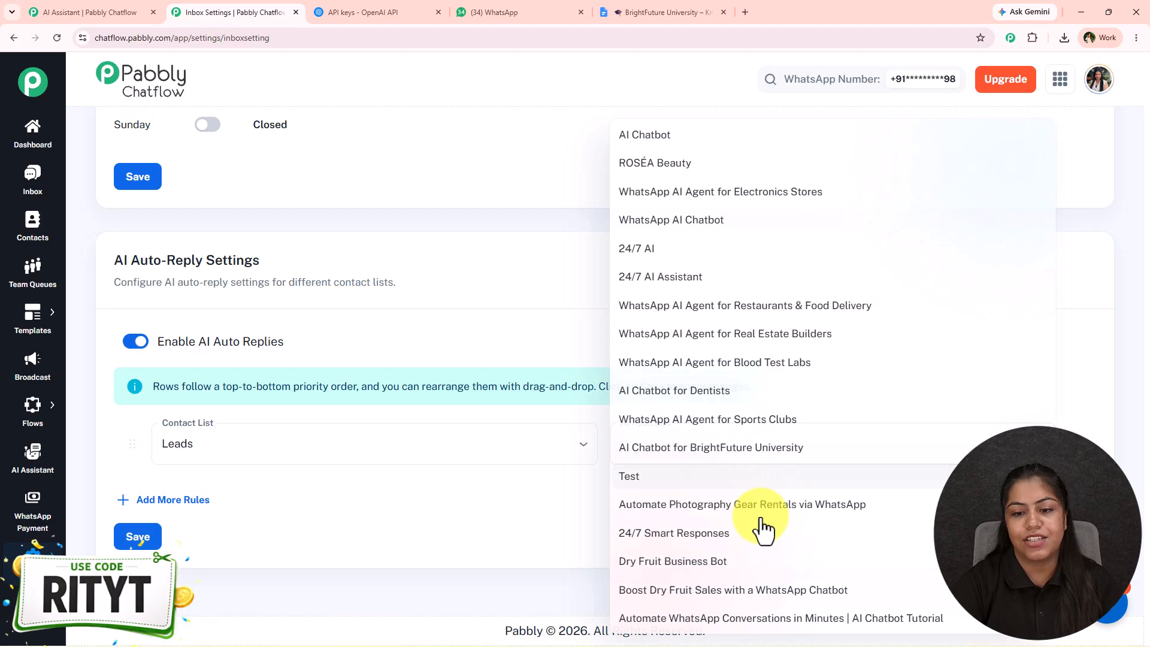
{"action": "left_click", "coordinate": [746, 448]}
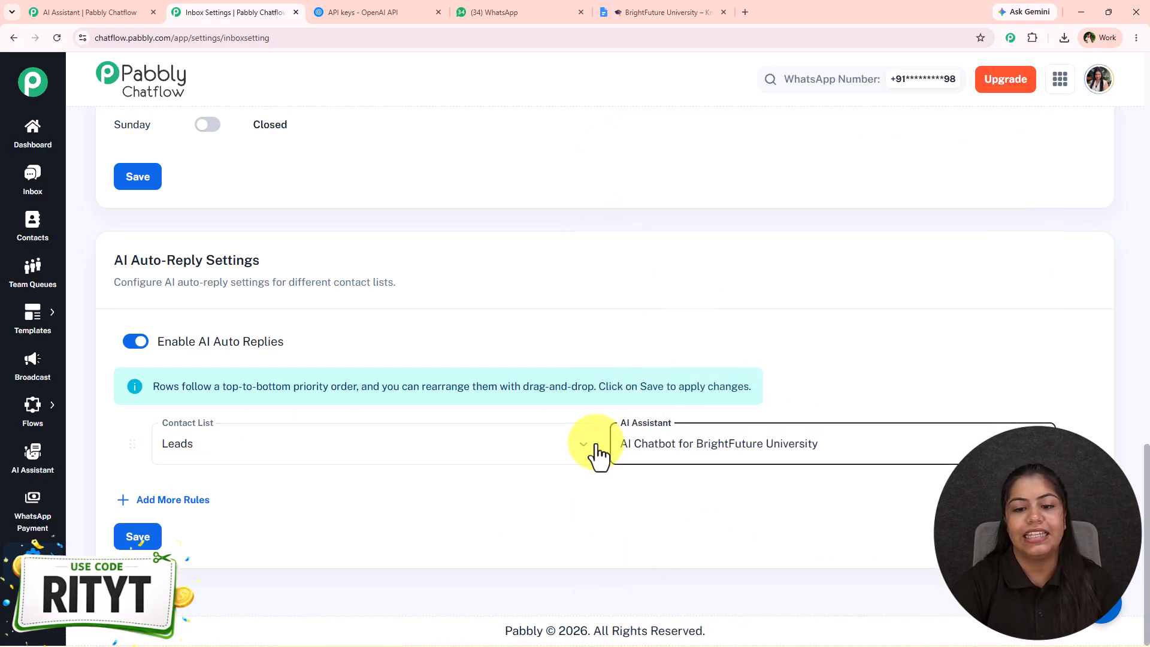
{"action": "left_click", "coordinate": [811, 455]}
{"action": "left_click", "coordinate": [728, 135]}
{"action": "left_click", "coordinate": [137, 536]}
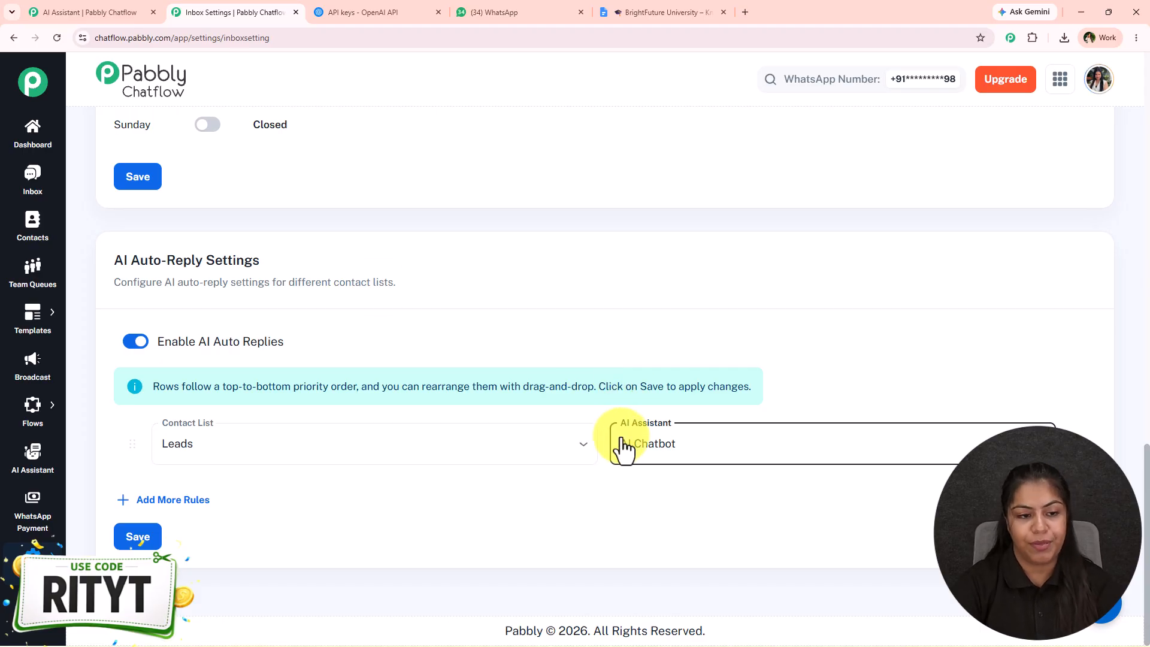
- Look over the contact lists, the BrightFuture University knowledge base document and the test conversation in WhatsApp Web
{"action": "left_click", "coordinate": [12, 232]}
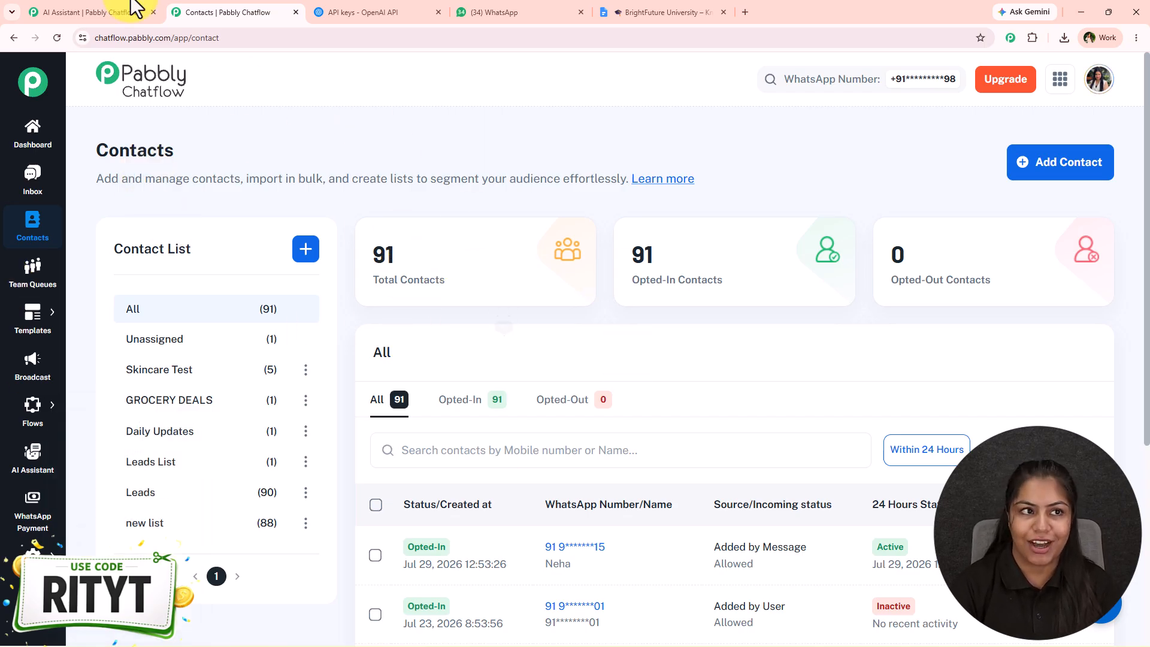
{"action": "left_click", "coordinate": [606, 5]}
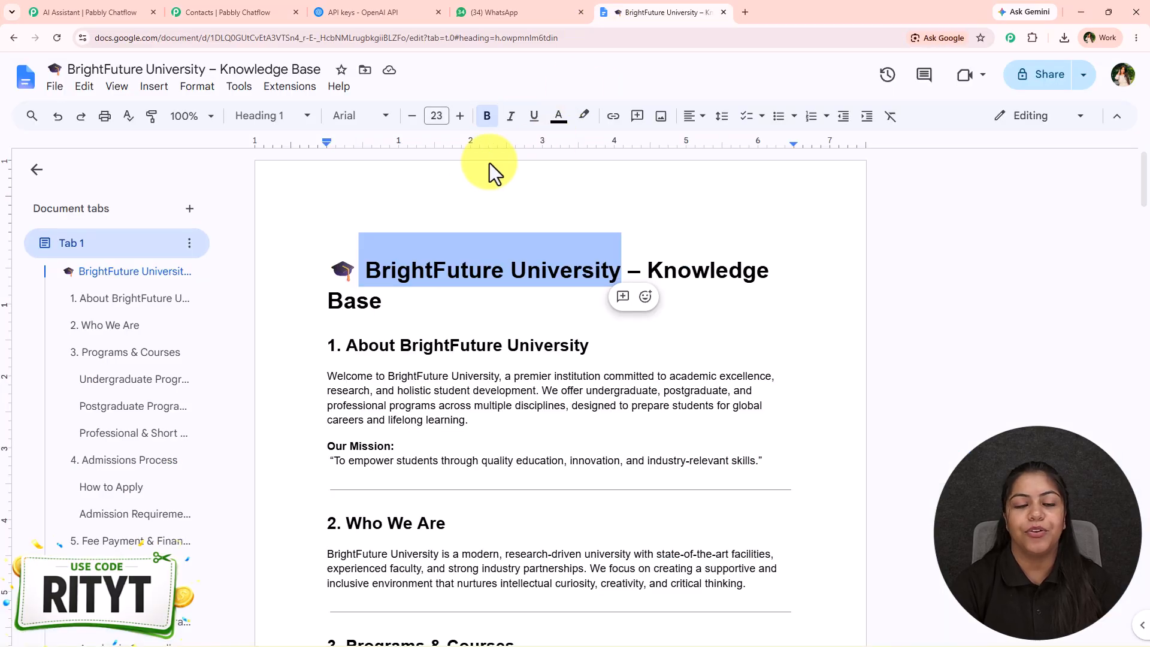
{"action": "left_click", "coordinate": [462, 9]}
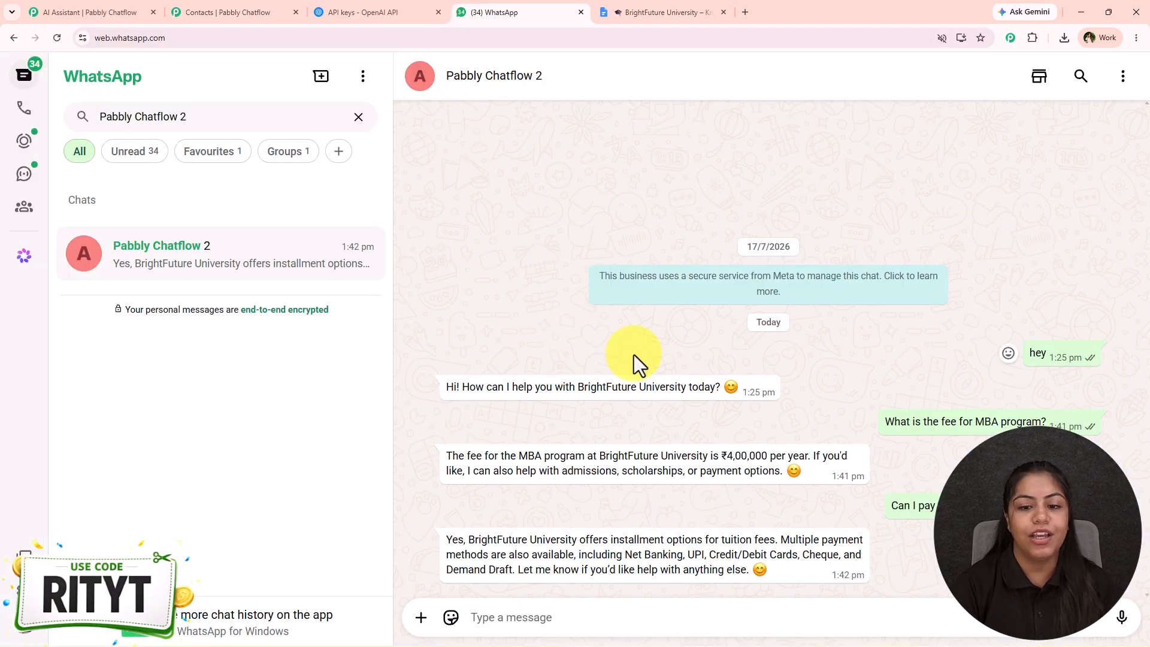